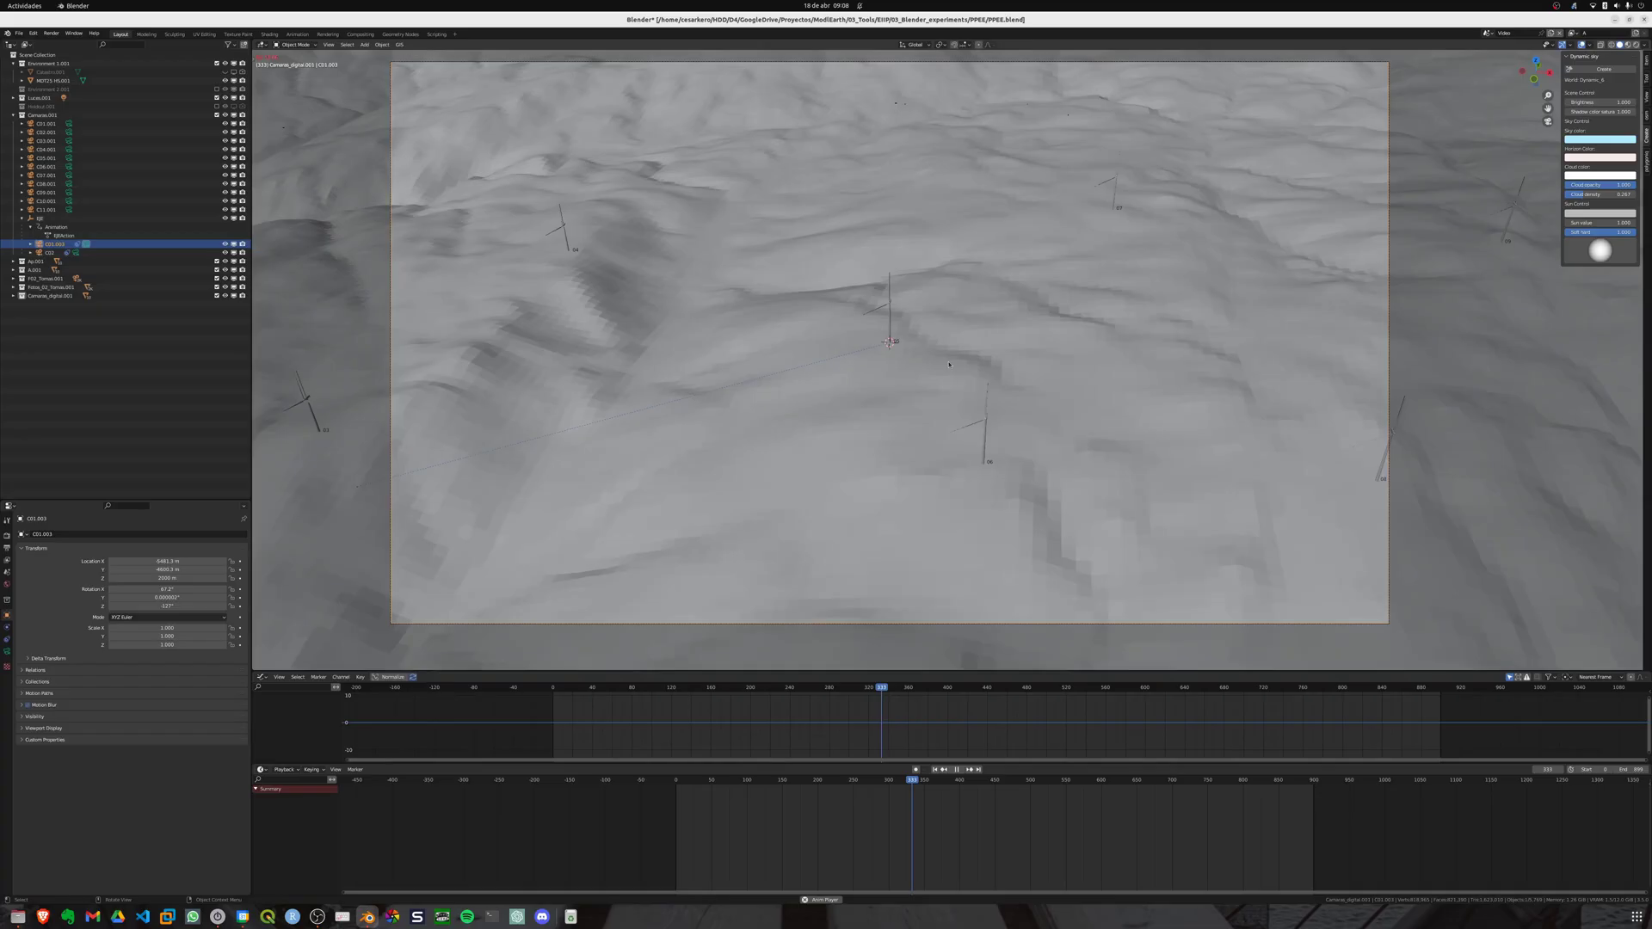
Step: Select the wind turbine at the centre of the camera view and frame it for a close look
click(892, 306)
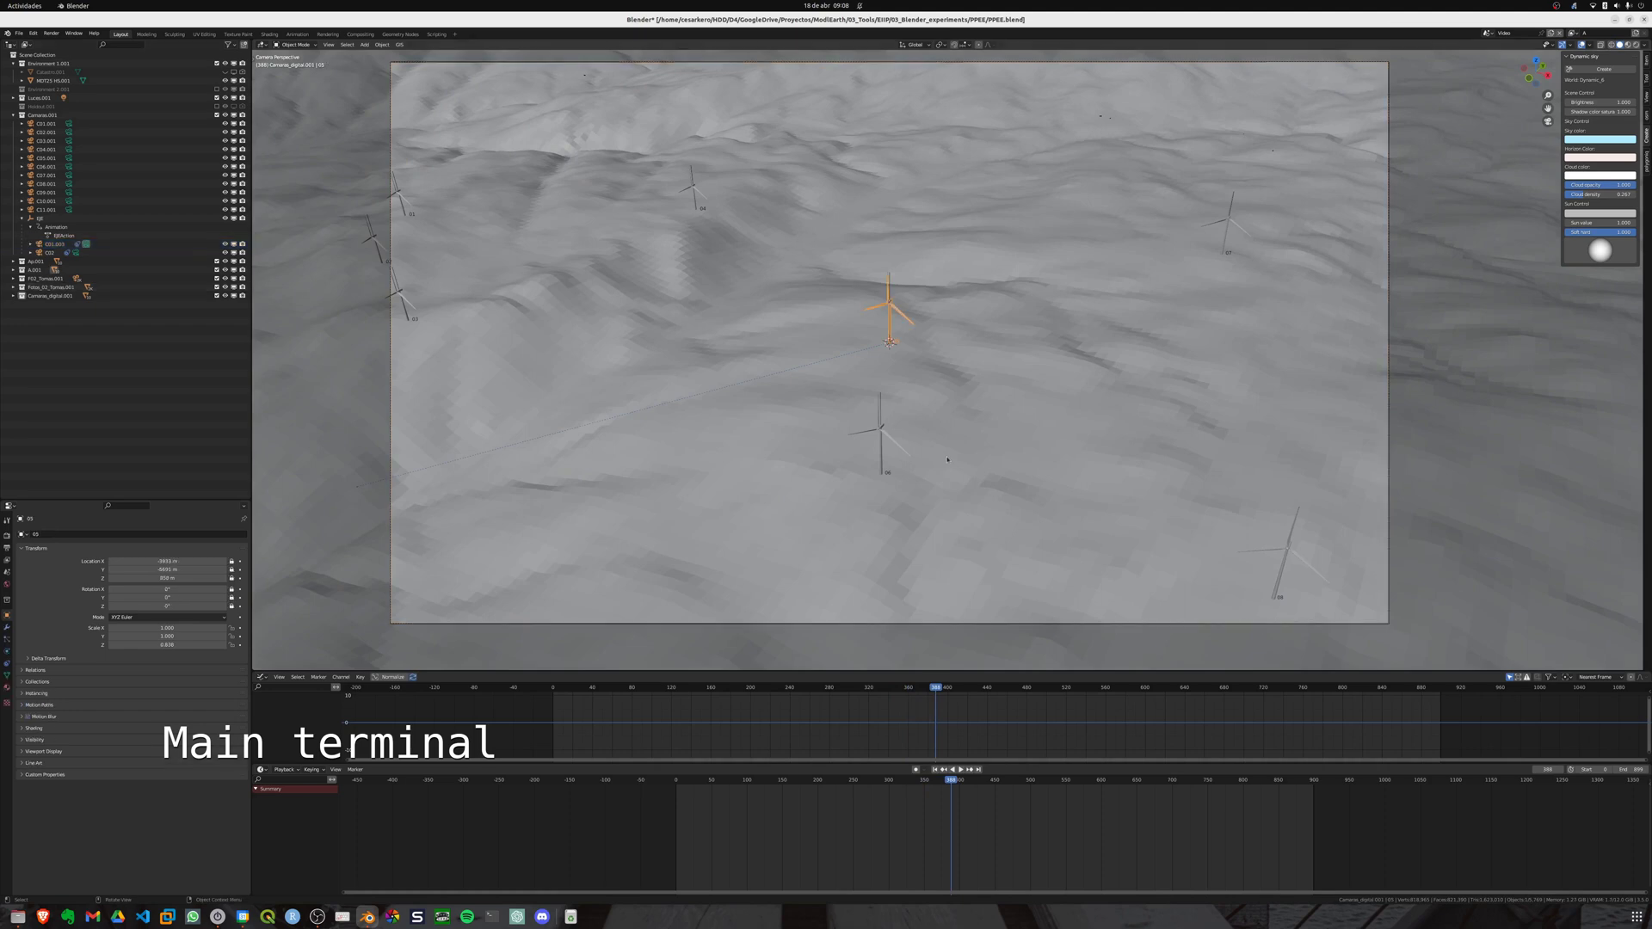
key(KP_Decimal)
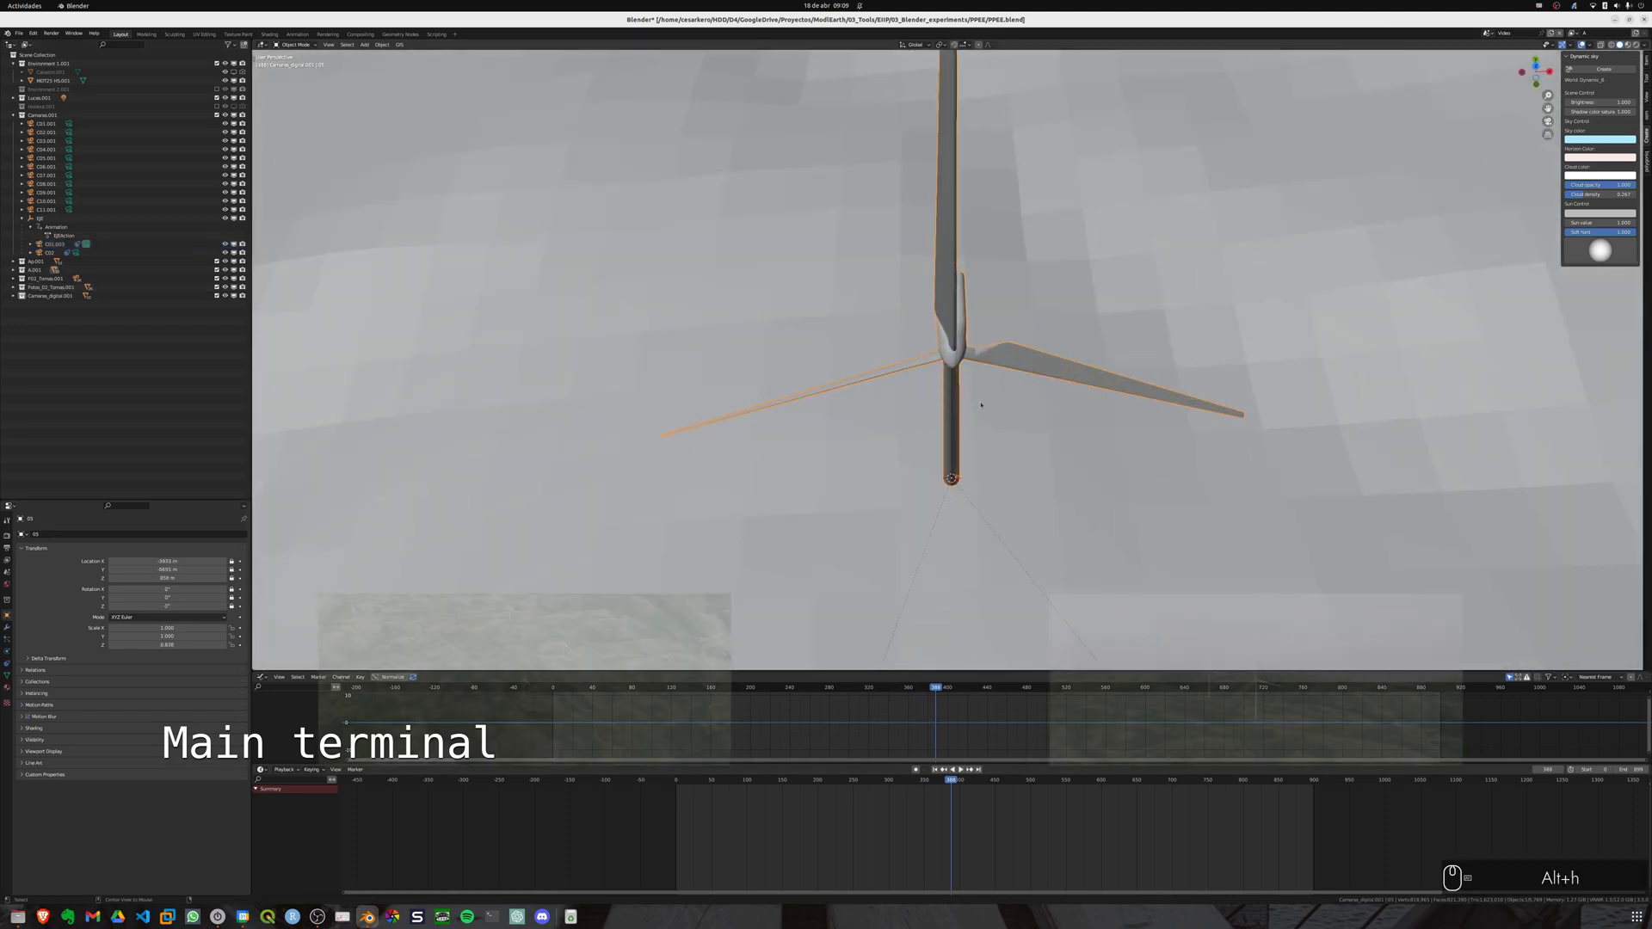
middle_drag(981, 404, 1028, 410)
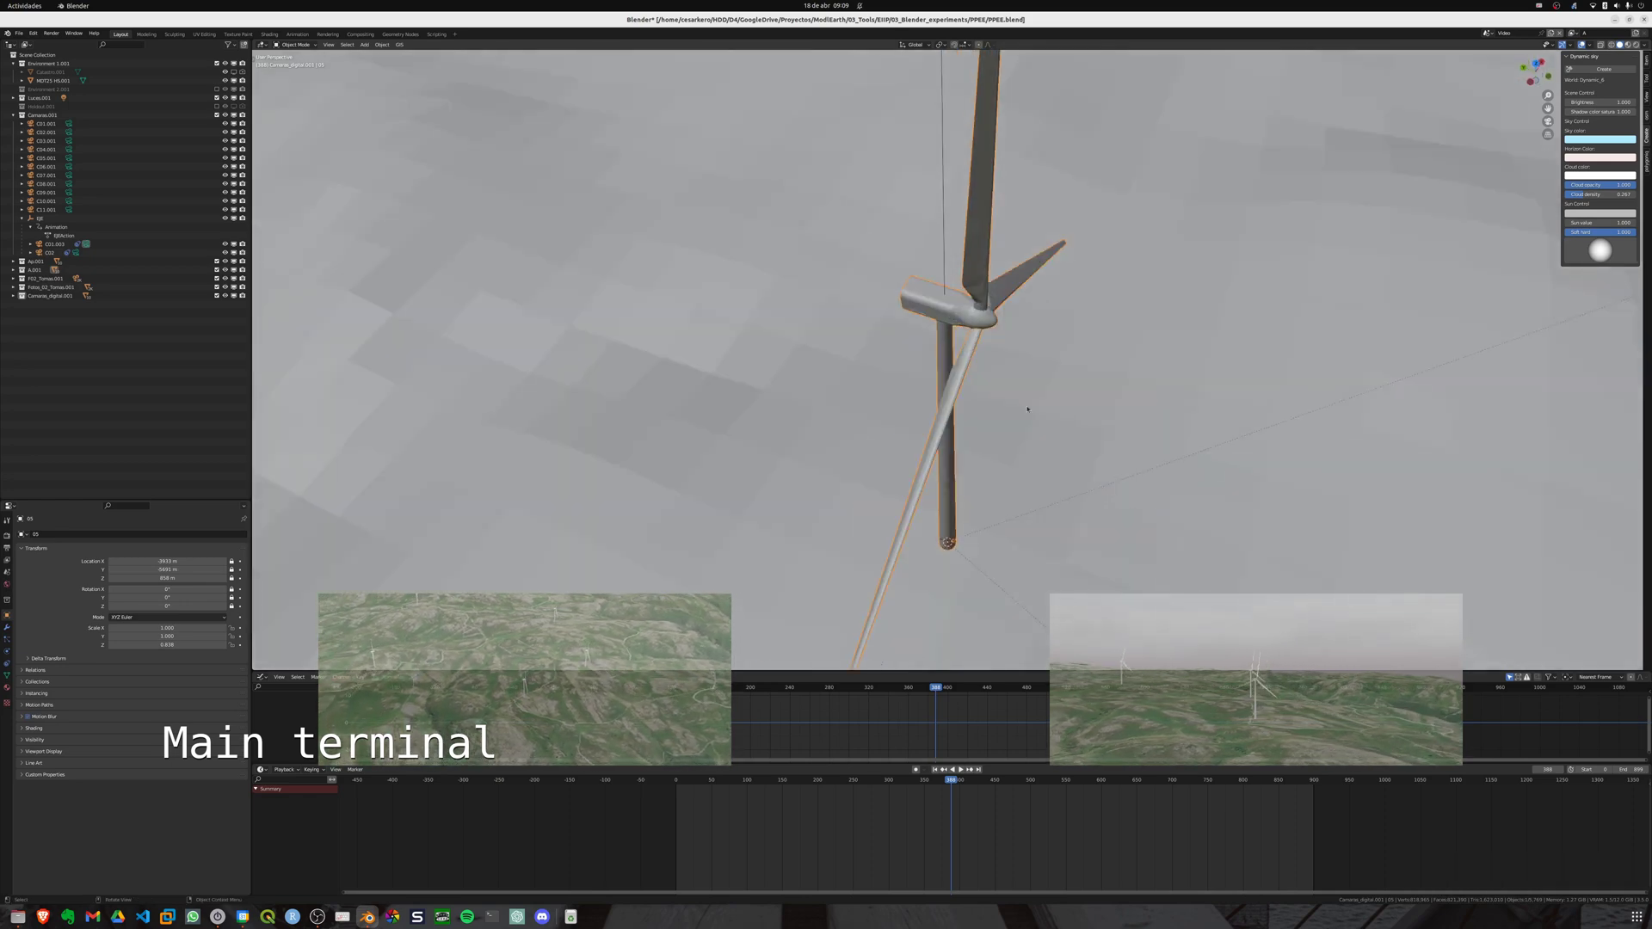
right_click(1027, 409)
key(Escape)
key(h)
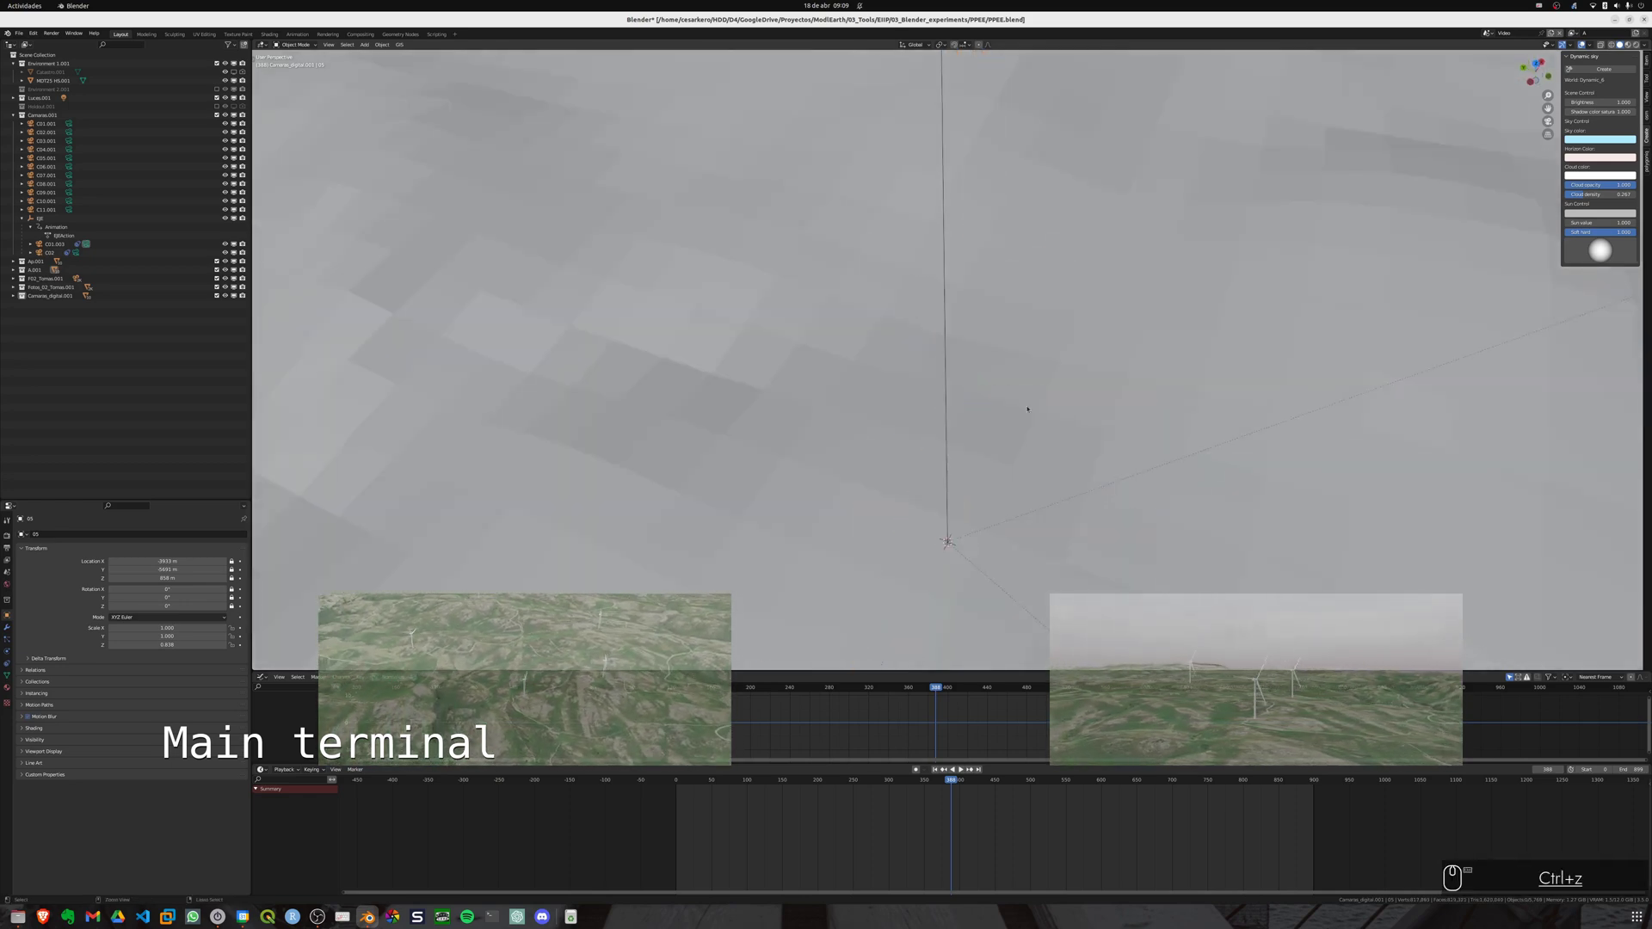
key(alt+h)
key(shift+h)
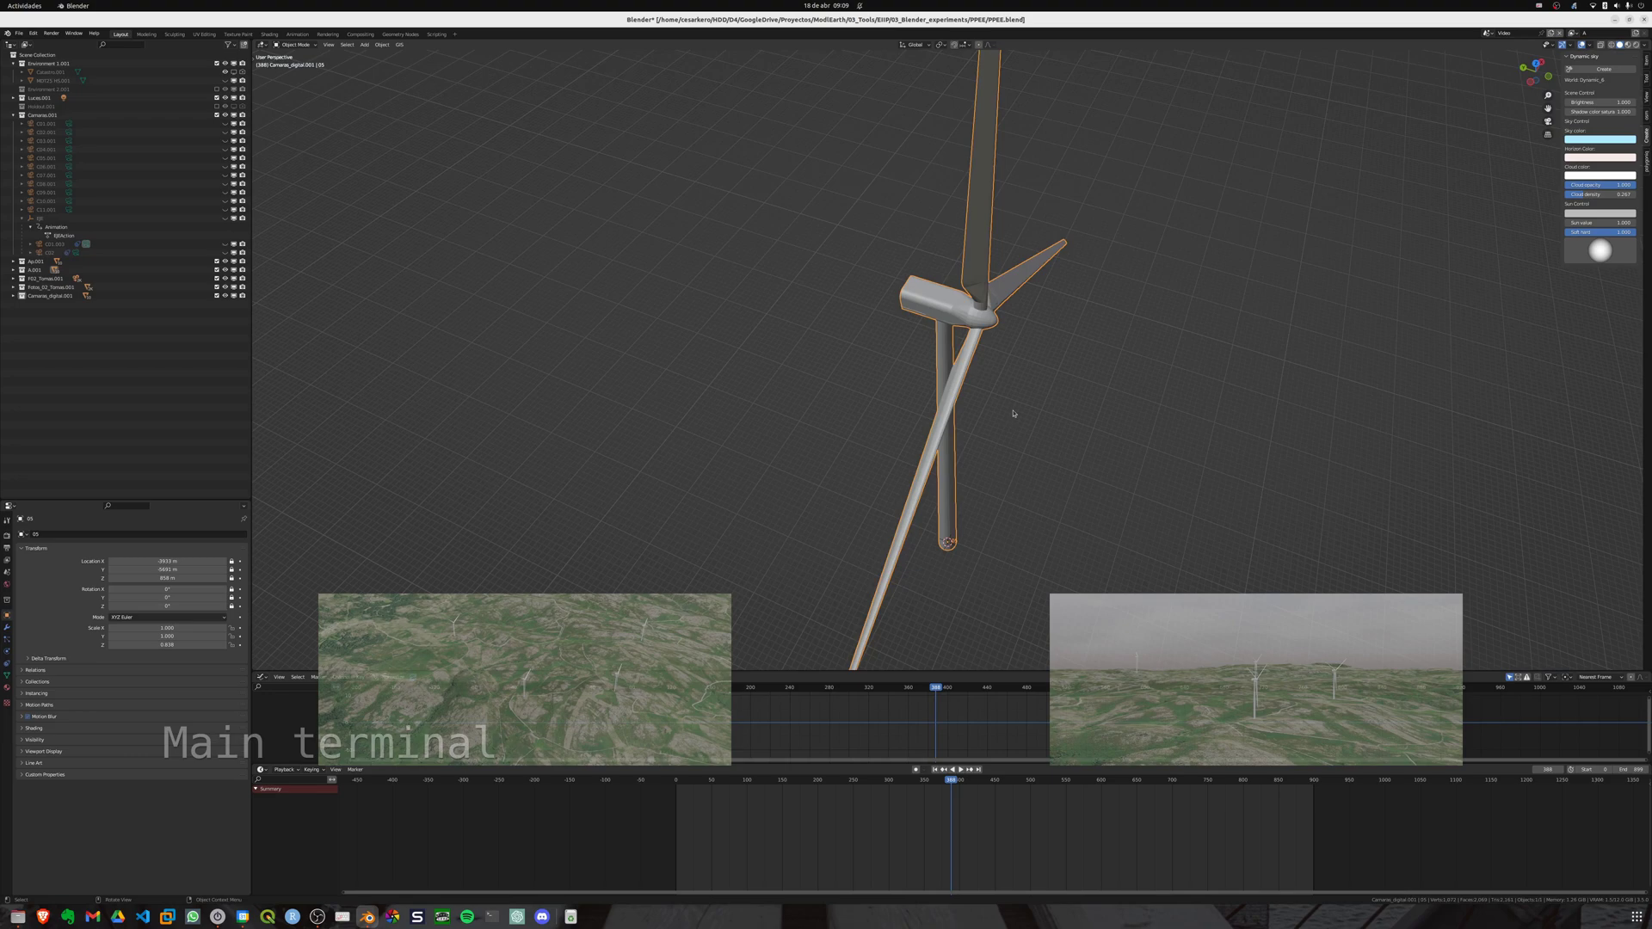
key(alt+h)
Step: Isolate the selected turbine by hiding all other objects, collapse the cameras collection and expand the turbine's collection in the outliner
click(965, 368)
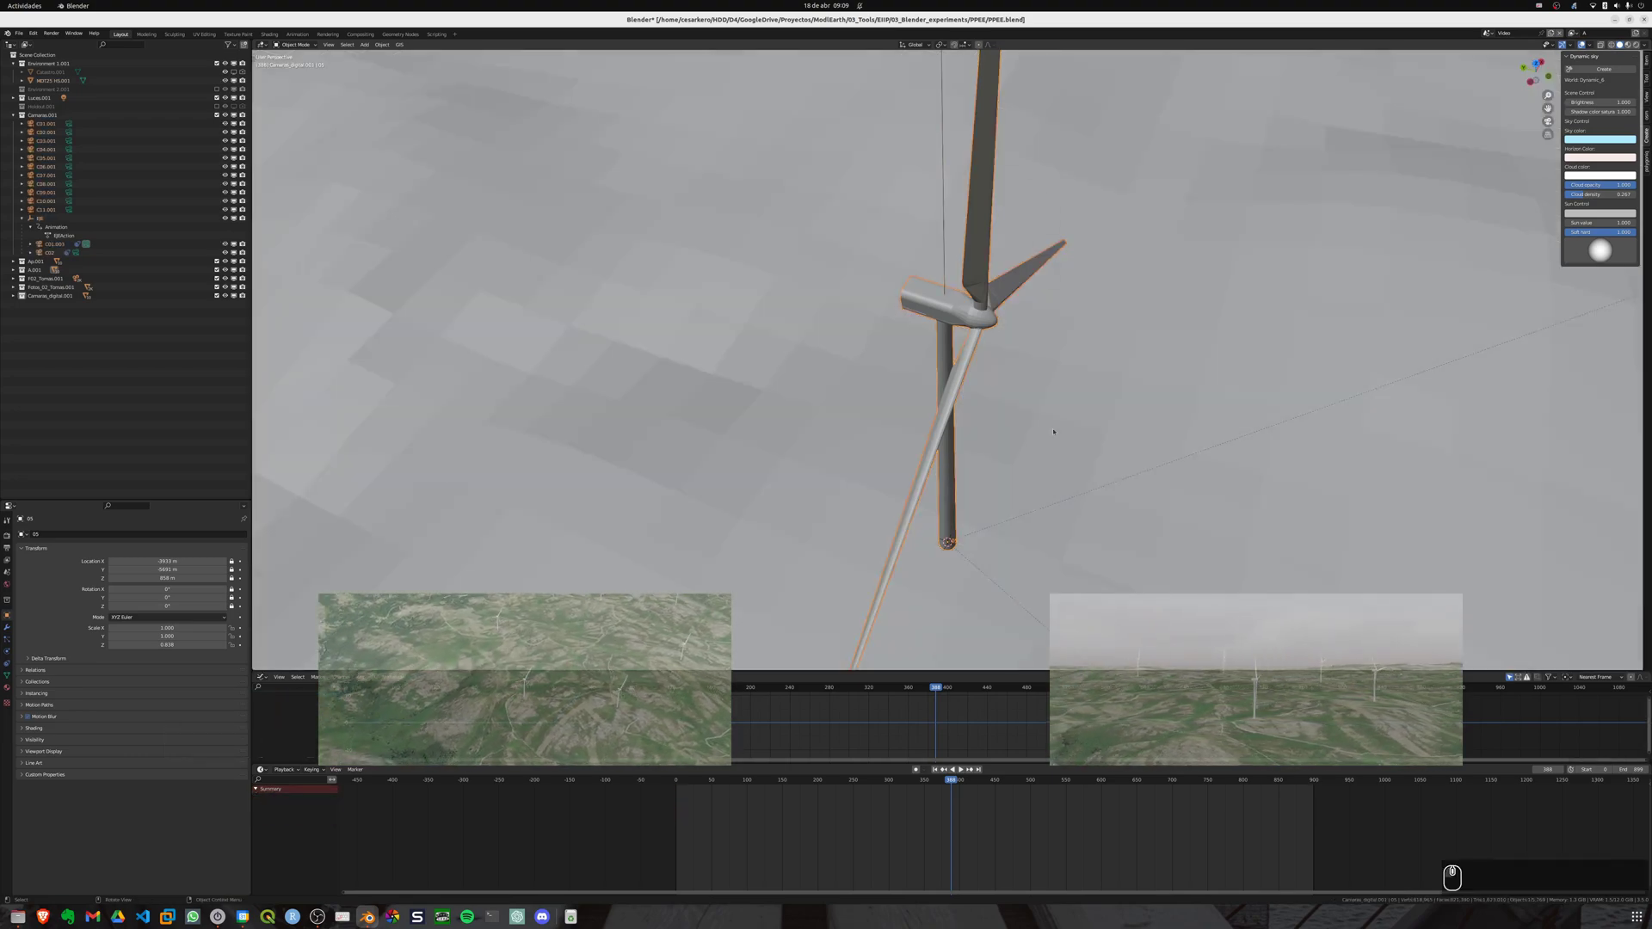
middle_drag(989, 379, 912, 404)
key(shift+h)
scroll(978, 416, down, 3)
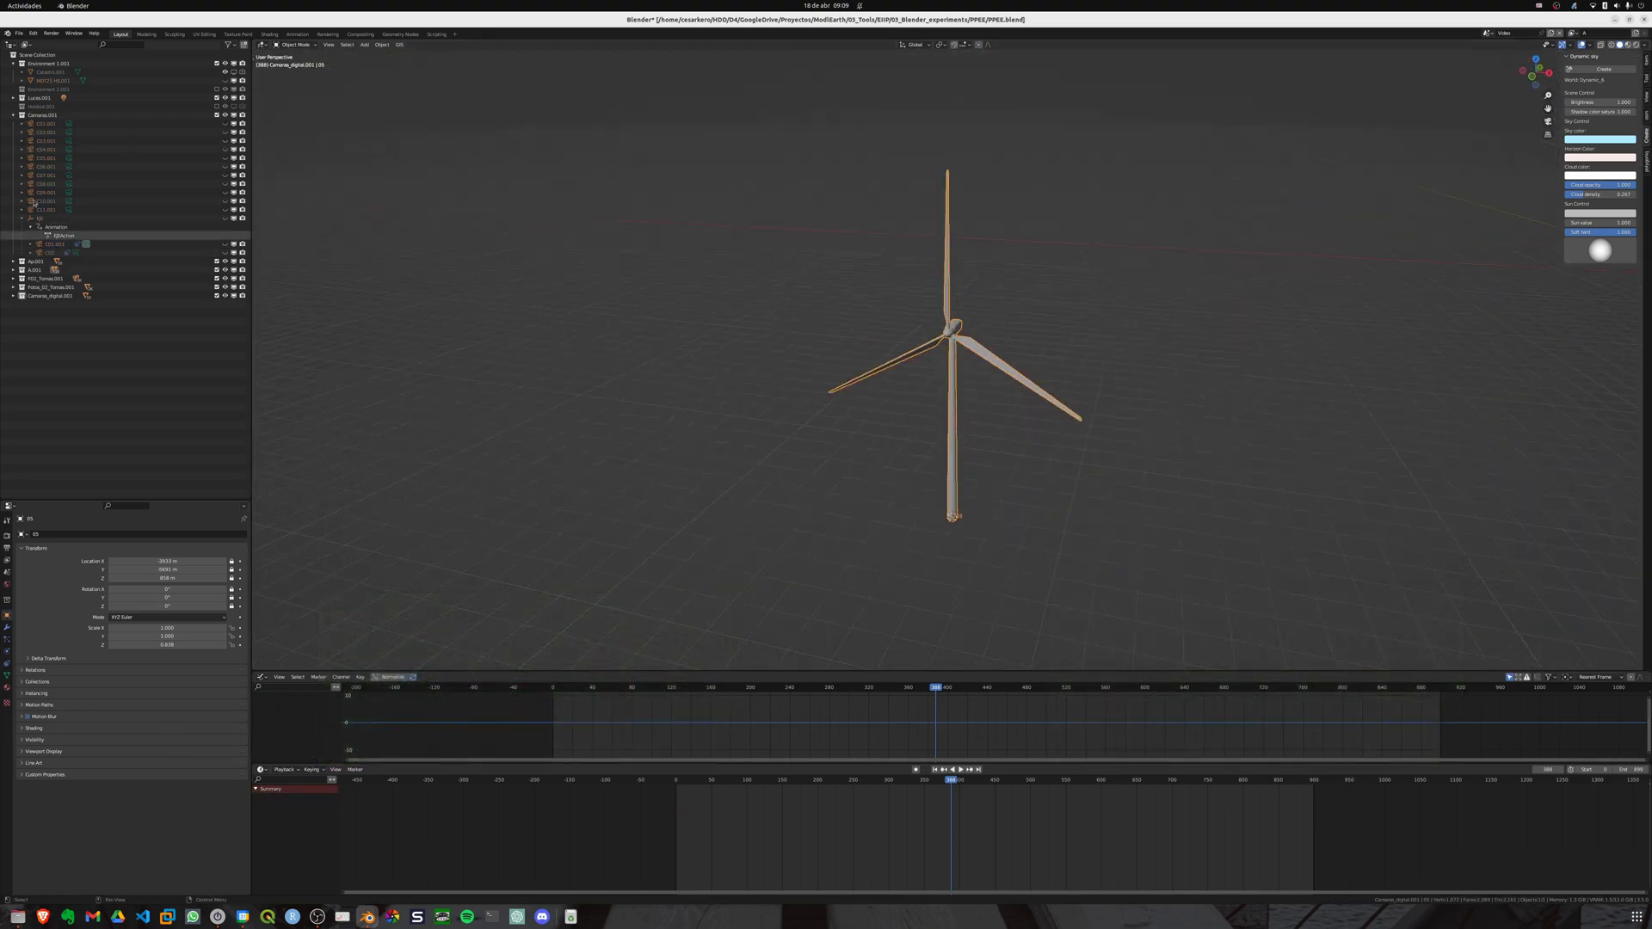
click(13, 115)
click(12, 132)
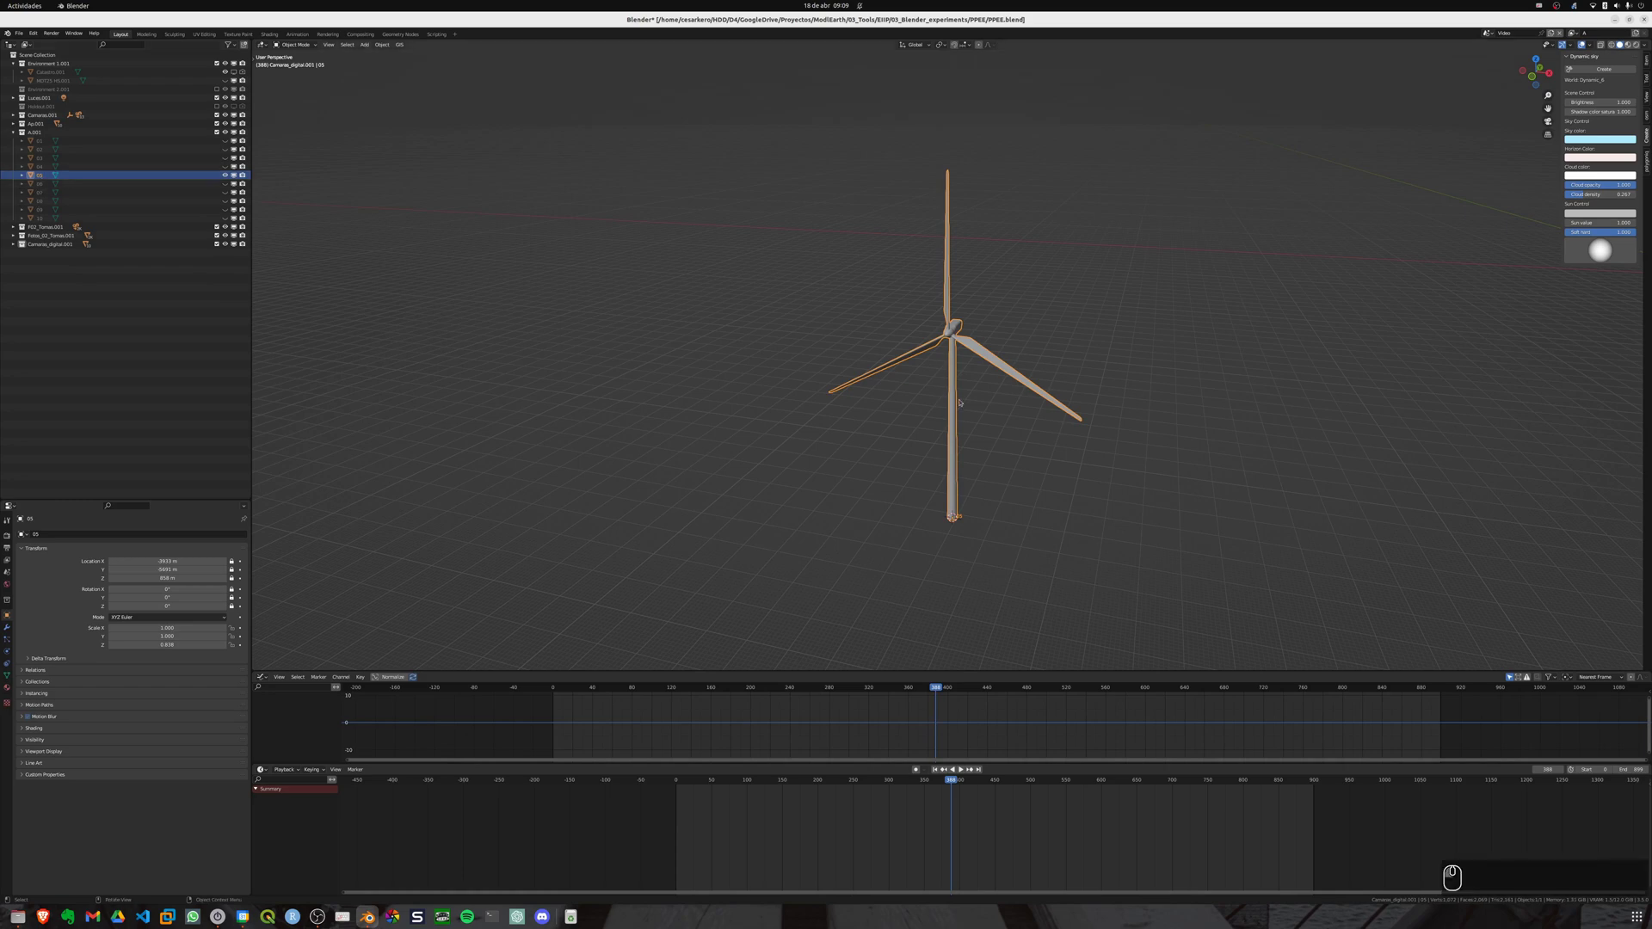
Step: Edit the turbine mesh from the top view with see-through display and box-select the blade and nose cone vertices
key(KP_7)
key(Tab)
scroll(958, 392, up, 9)
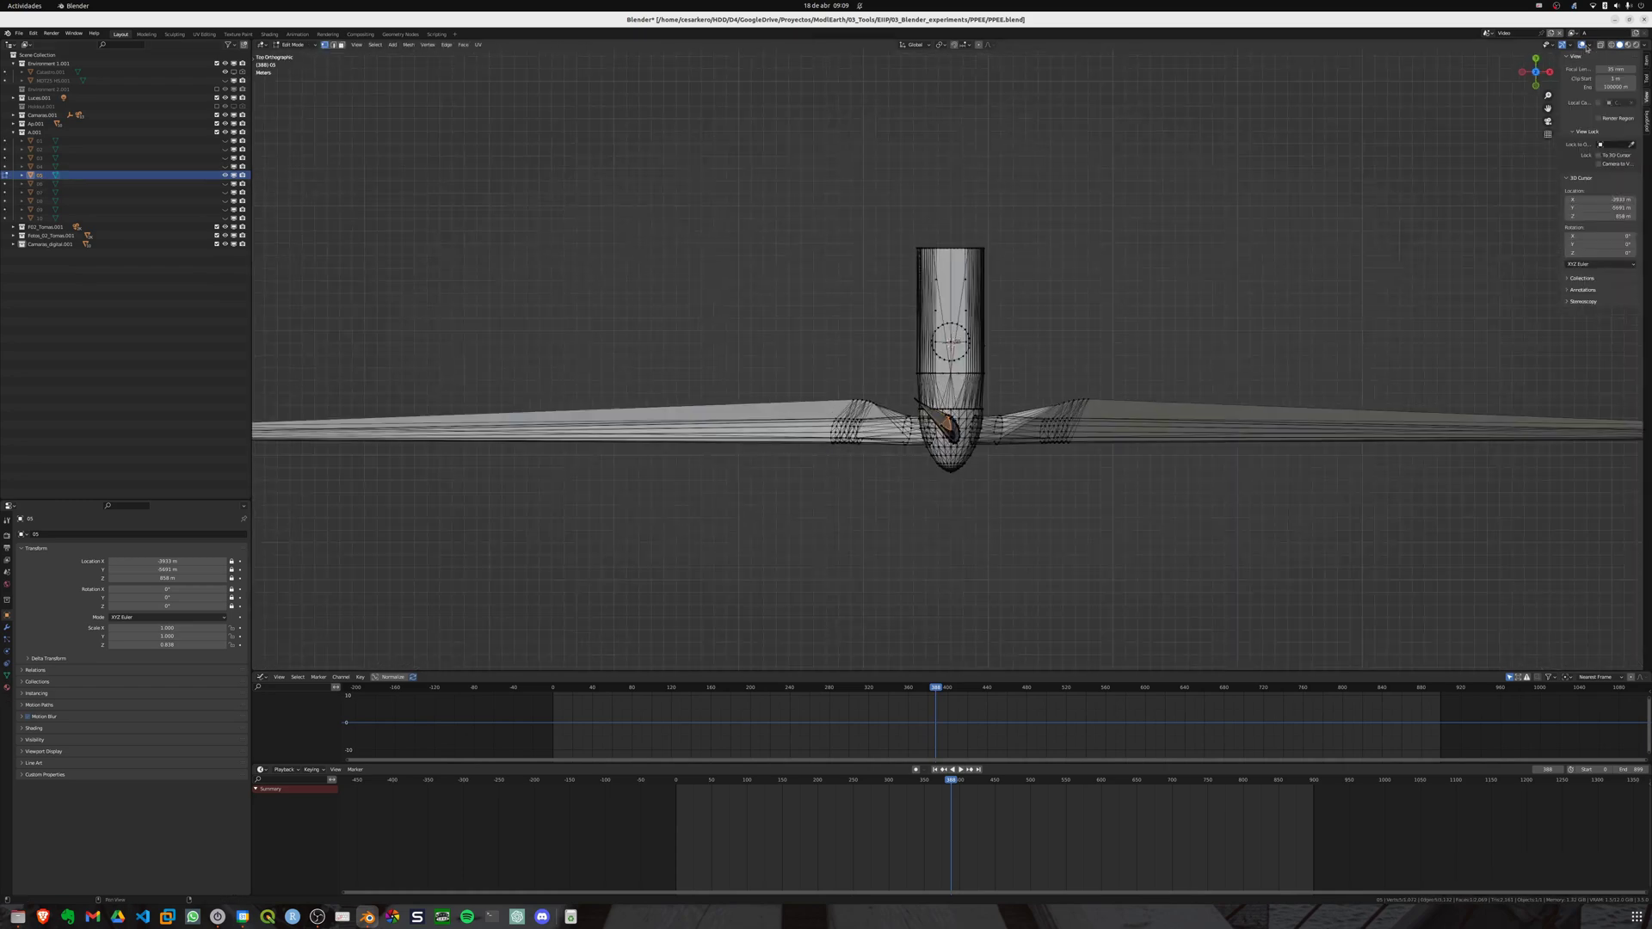
scroll(1076, 332, down, 4)
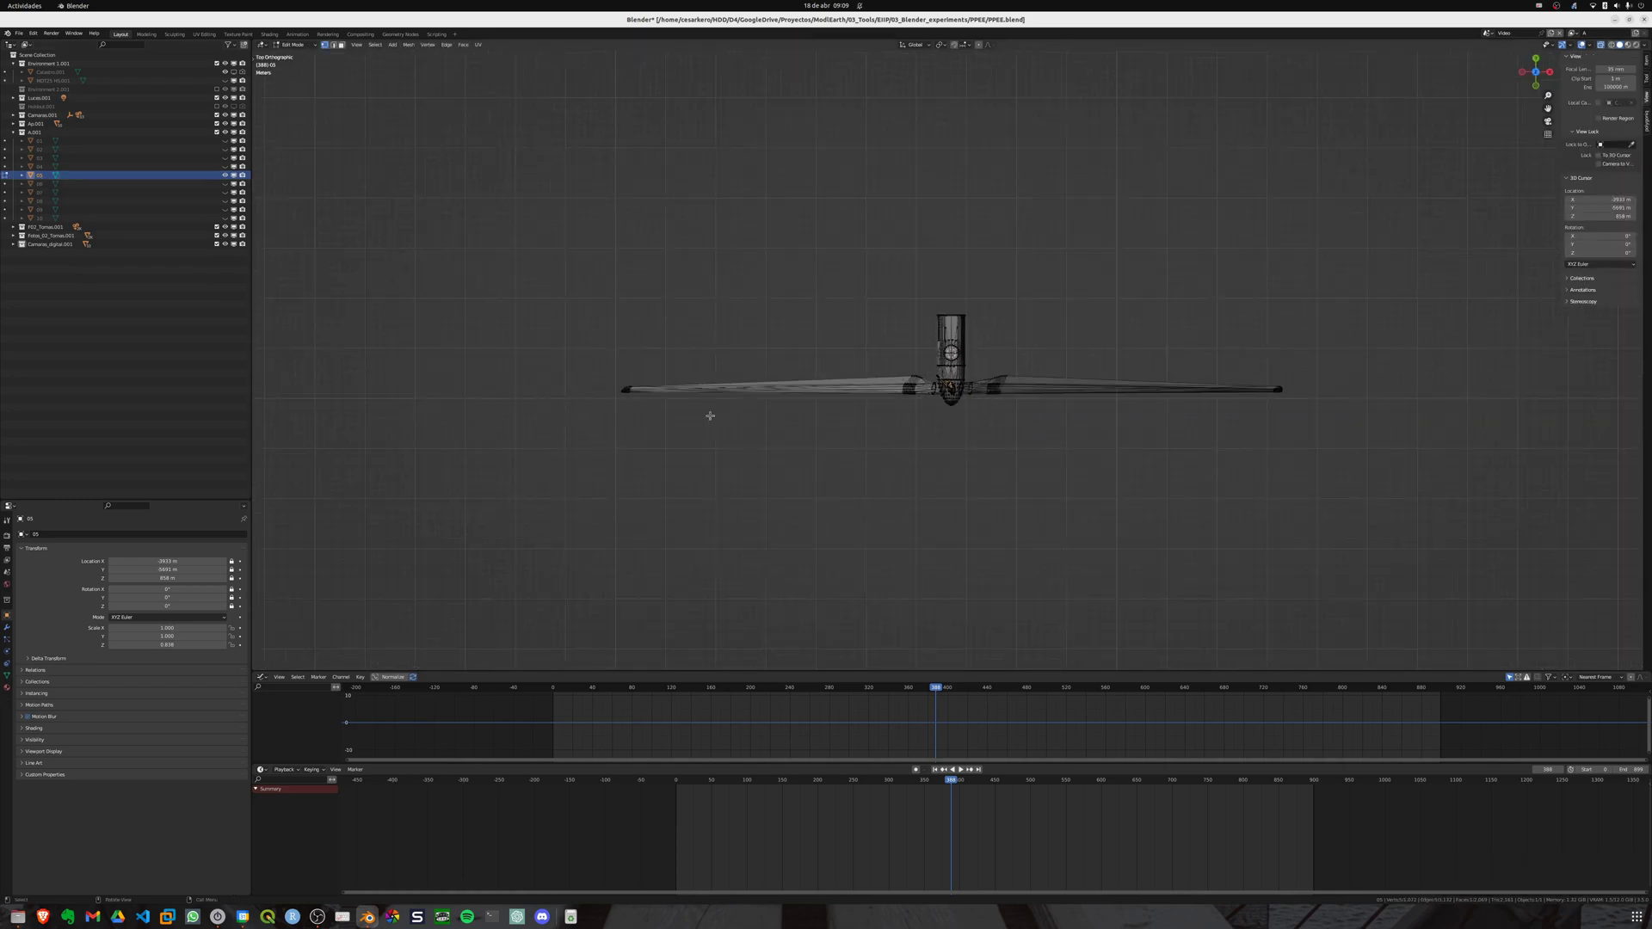
drag(595, 377, 1365, 457)
scroll(774, 438, up, 9)
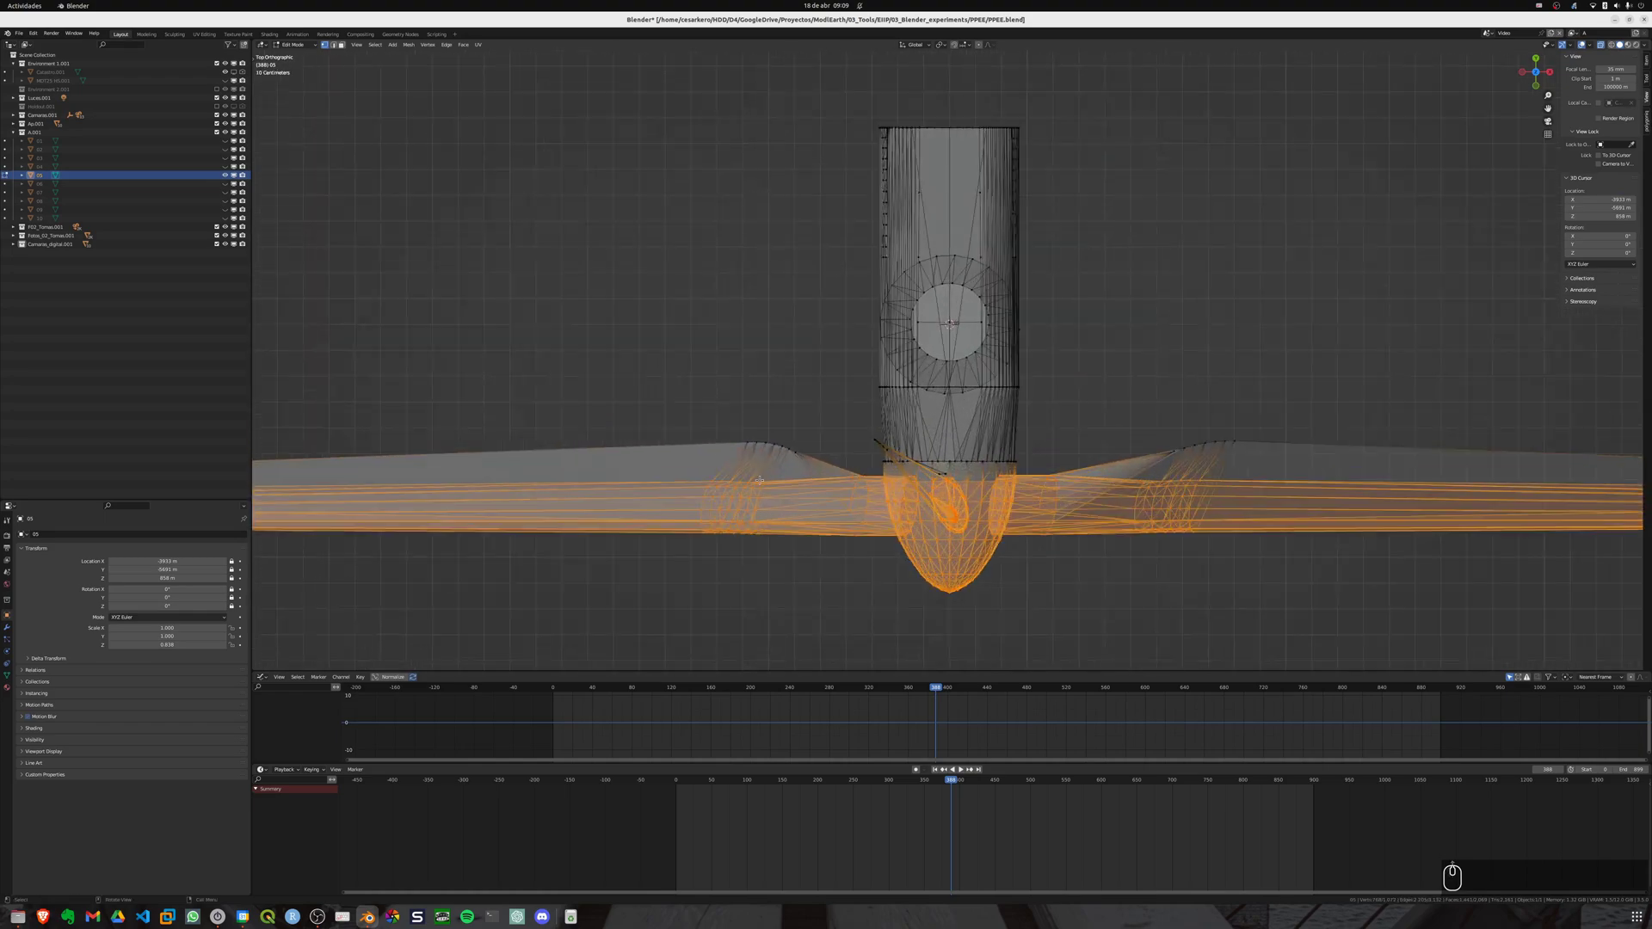
Step: Add the remaining blade root and rear blade vertices to the selection so the whole rotor is covered
drag(728, 431, 809, 484)
shift+drag(1137, 422, 1330, 476)
scroll(975, 531, up, 5)
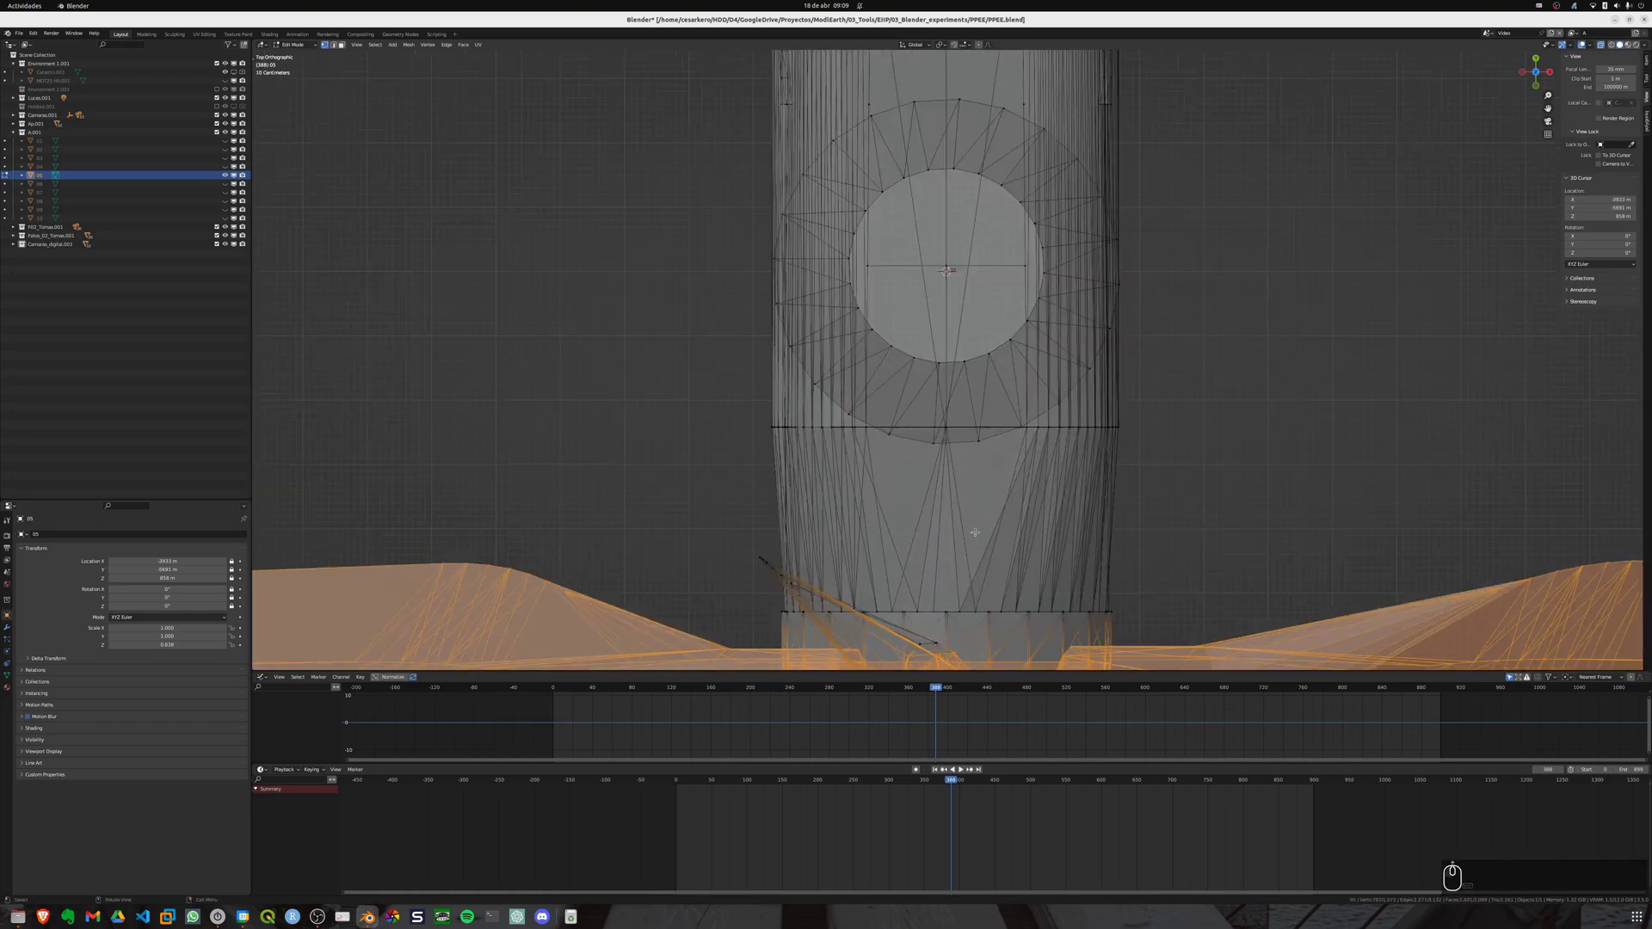
shift+middle_drag(1056, 590, 1000, 436)
key(KP_7)
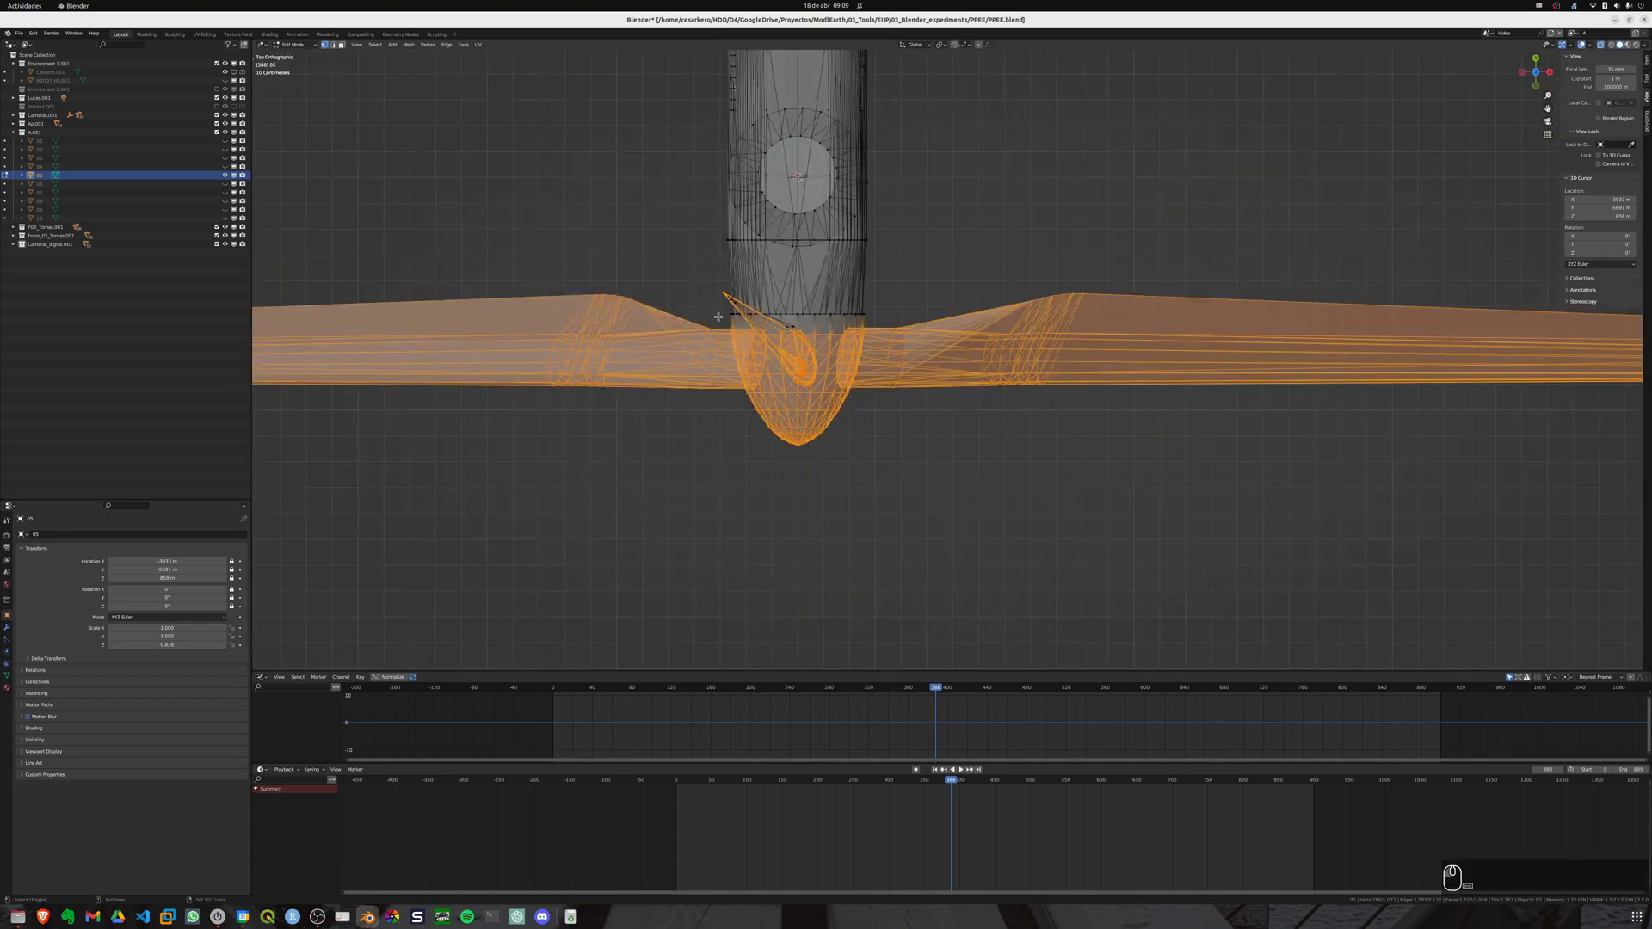
middle_drag(875, 341, 968, 281)
scroll(976, 175, down, 6)
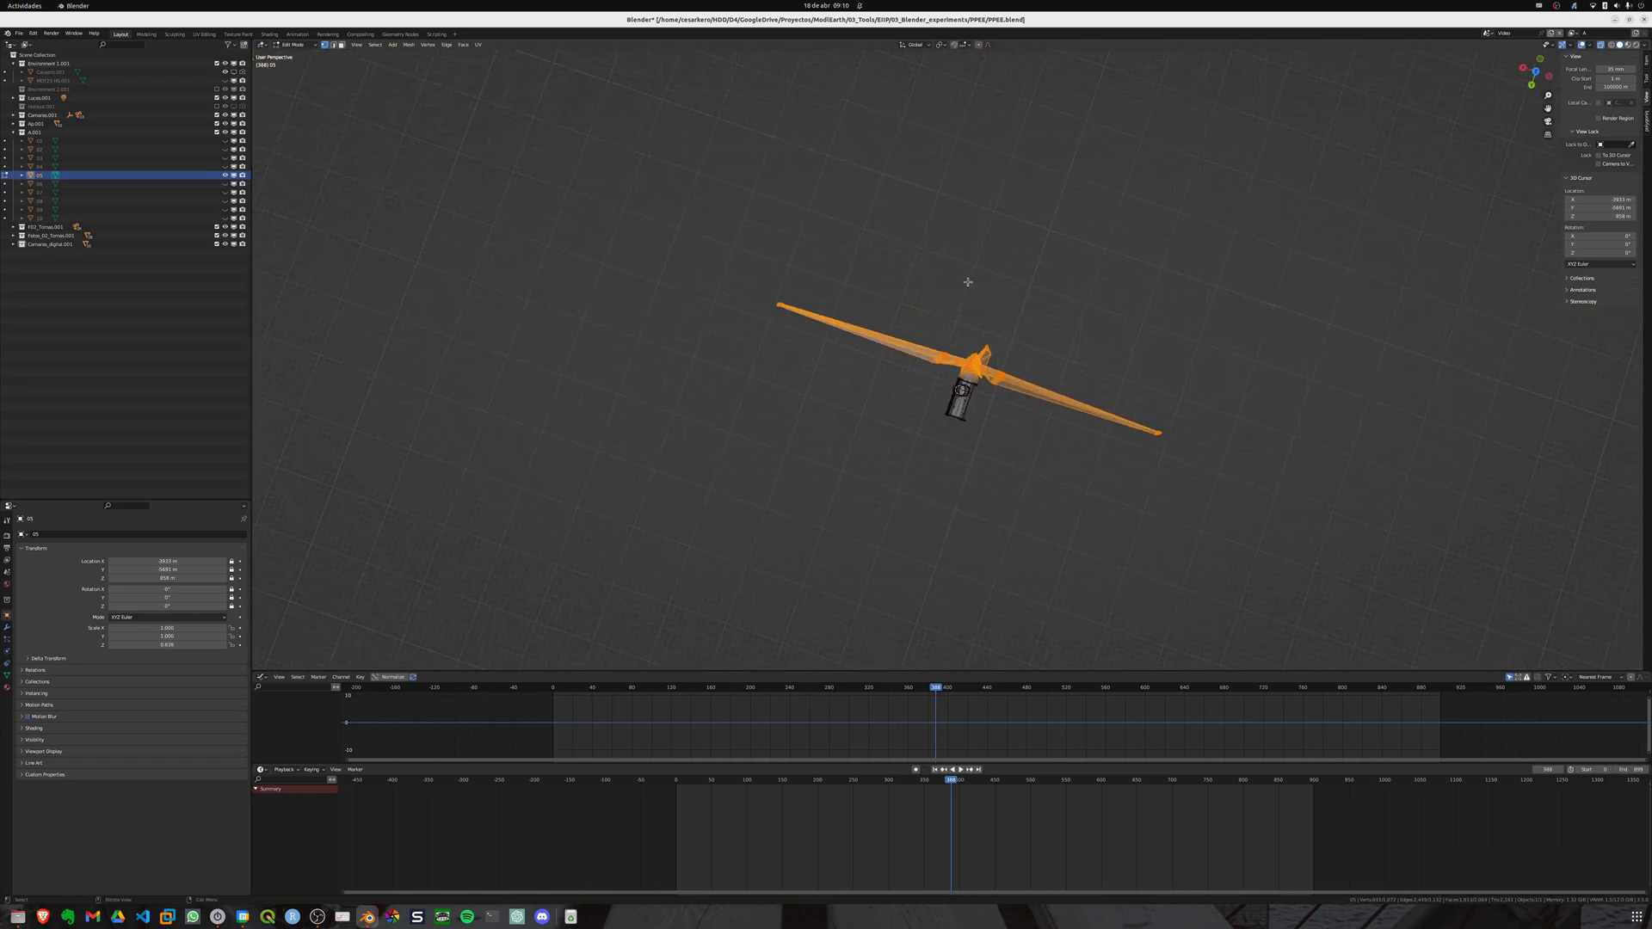
Step: Separate the selected rotor geometry from the turbine mesh into its own object using Separate by Selection
key(KP_7)
scroll(950, 360, up, 10)
scroll(950, 361, down, 5)
middle_drag(877, 414, 984, 465)
right_click(988, 456)
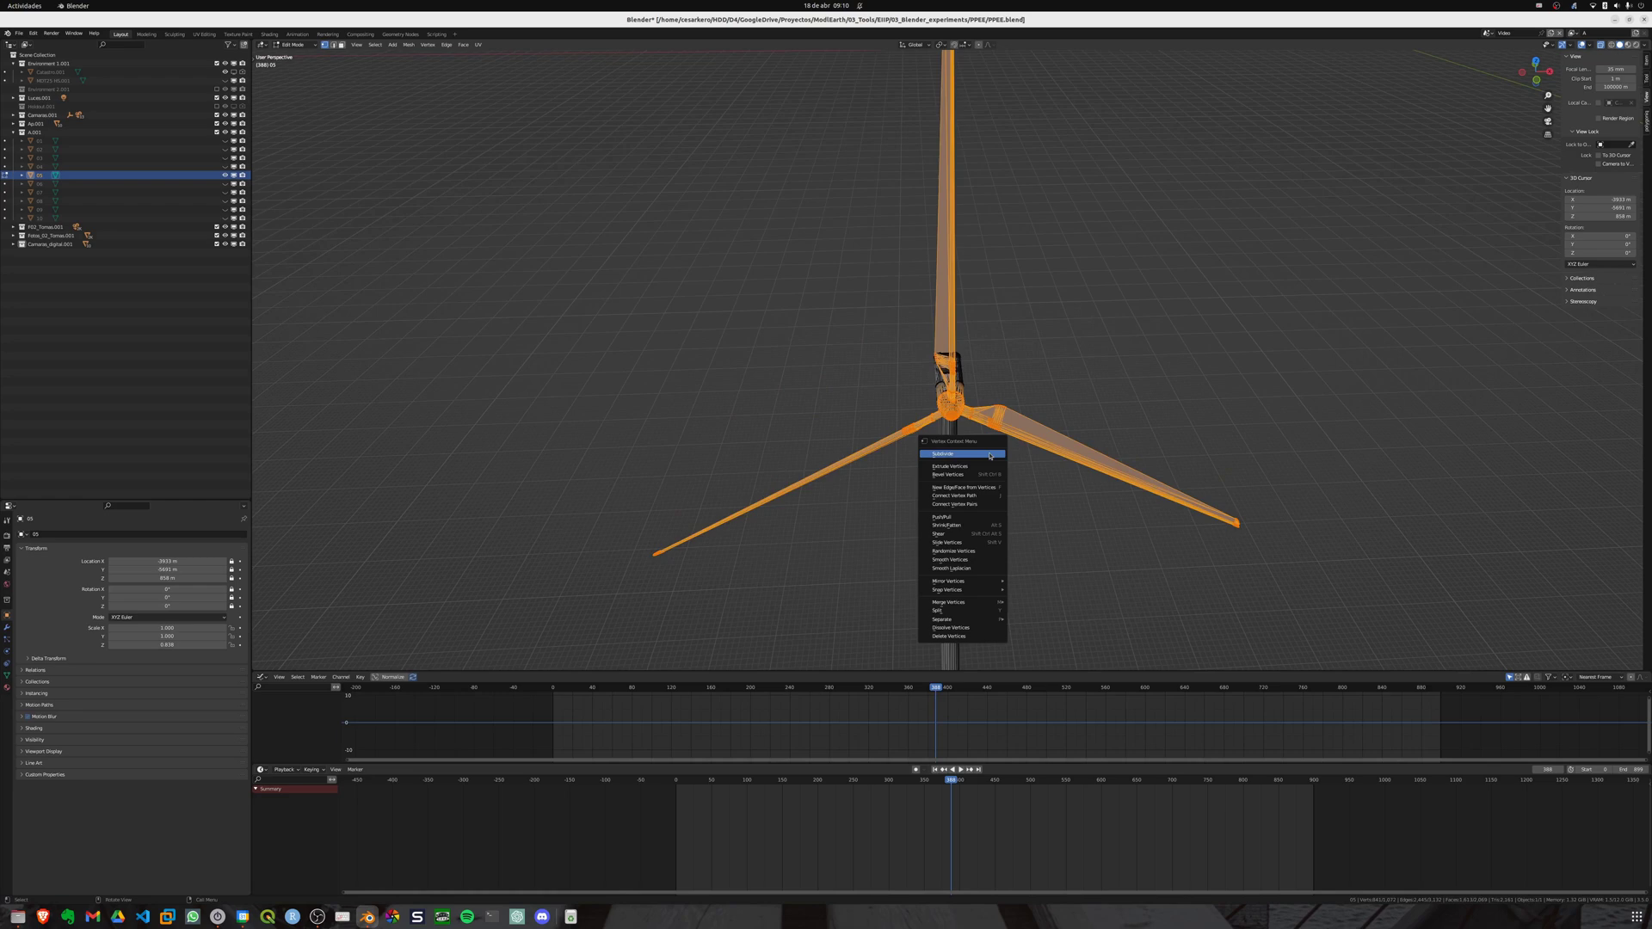
click(989, 612)
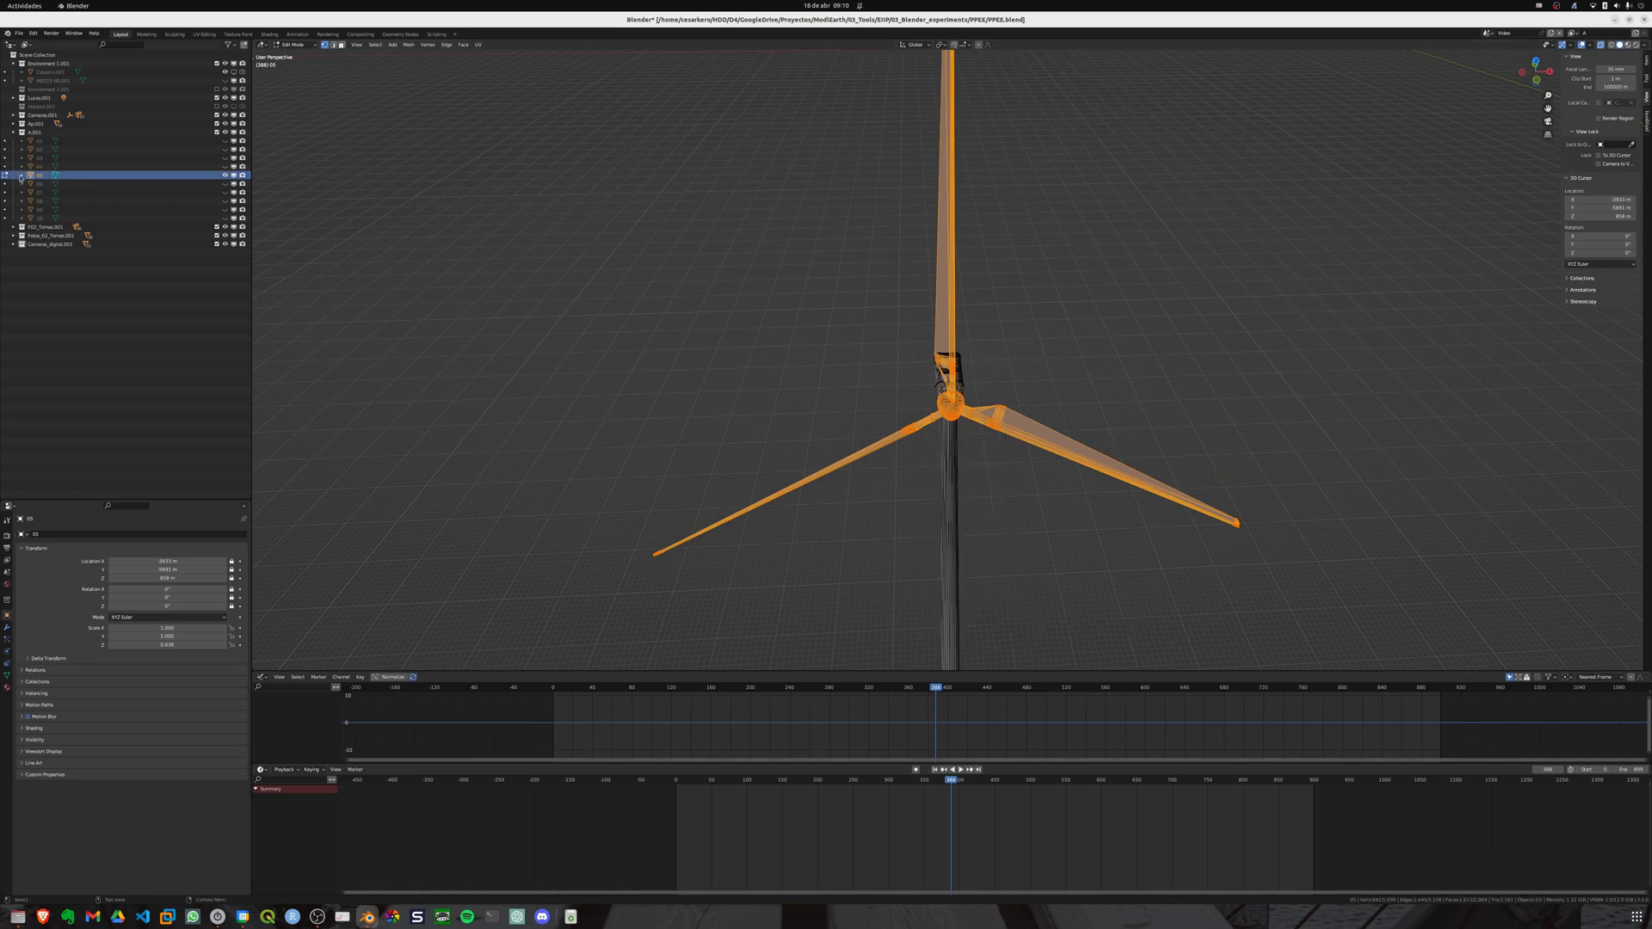
right_click(983, 442)
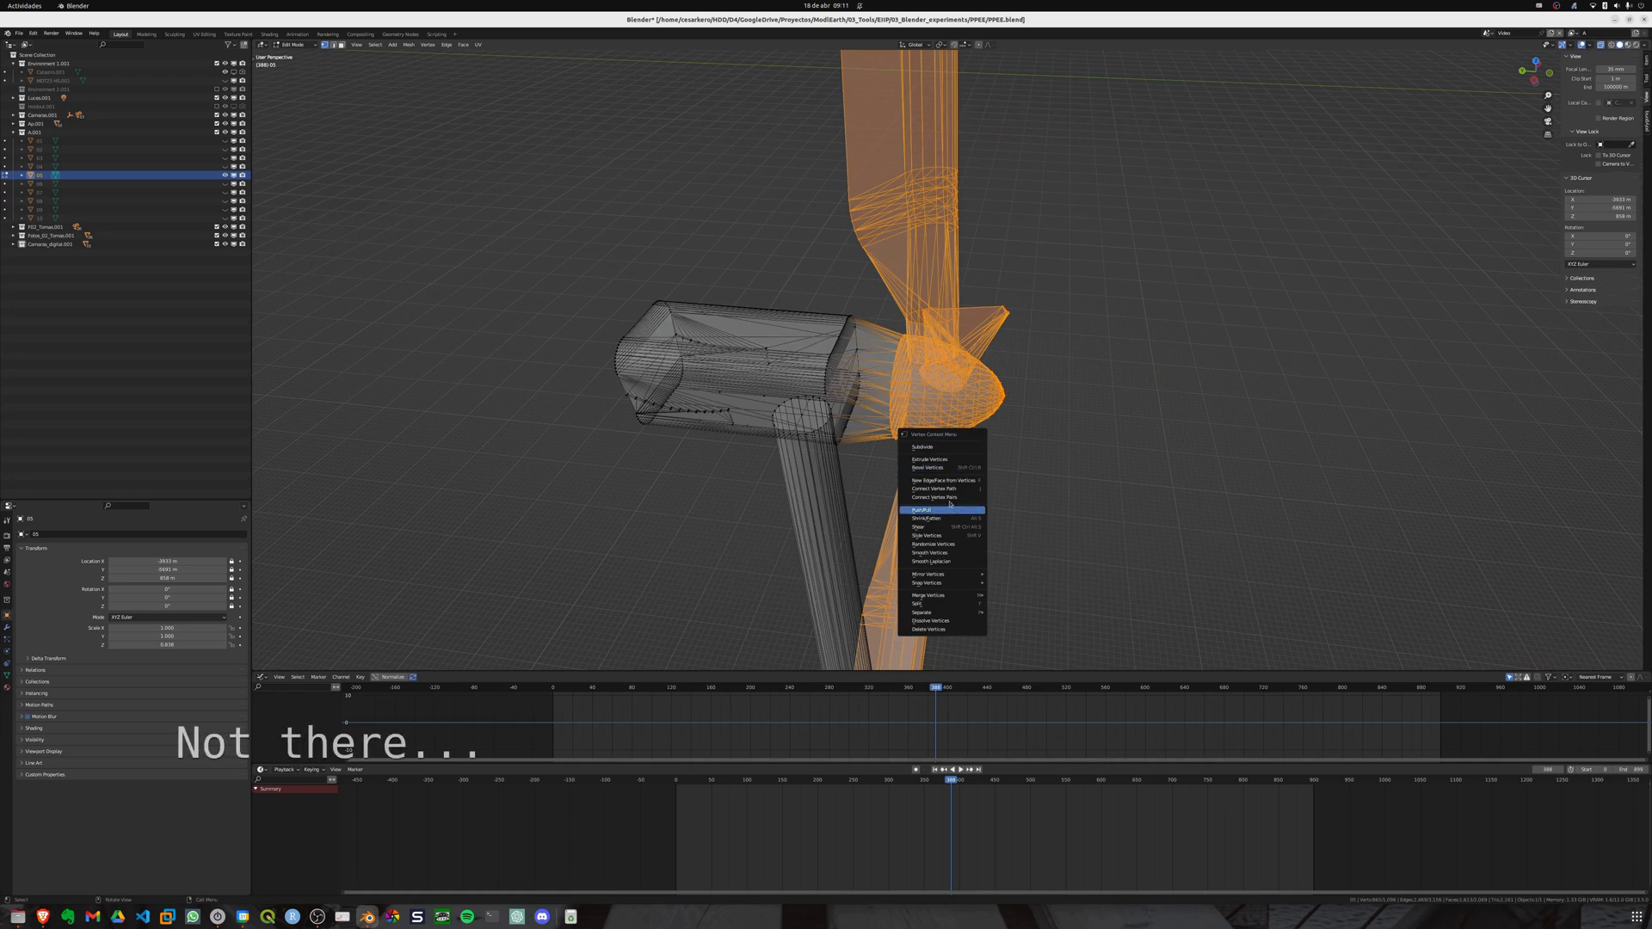
click(409, 45)
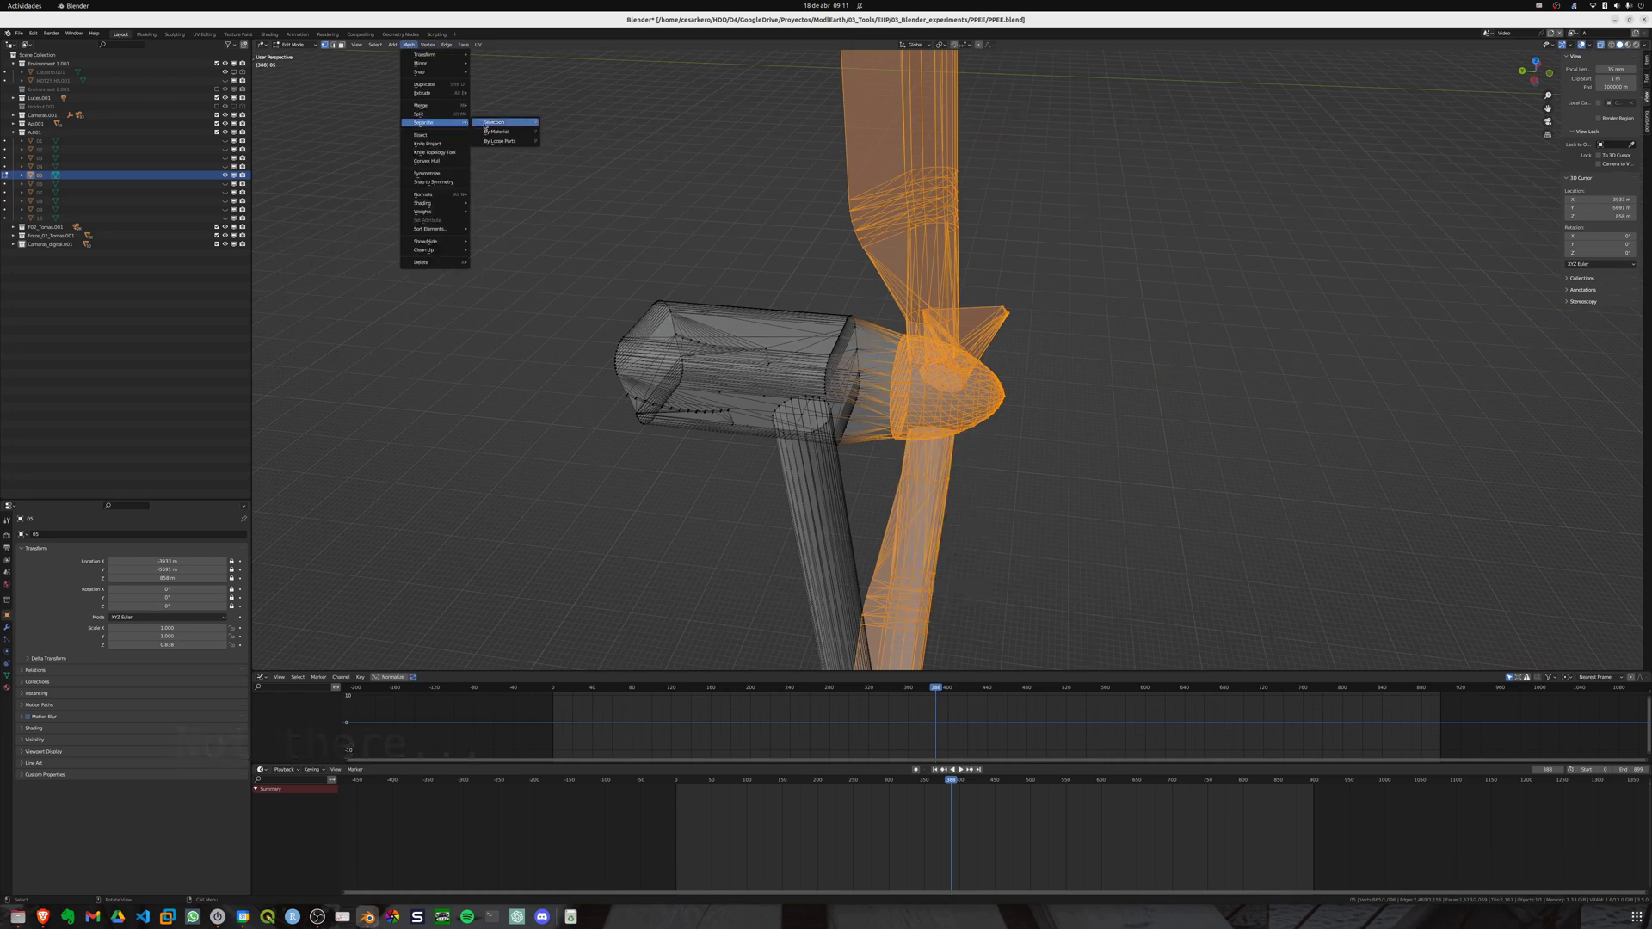
click(494, 123)
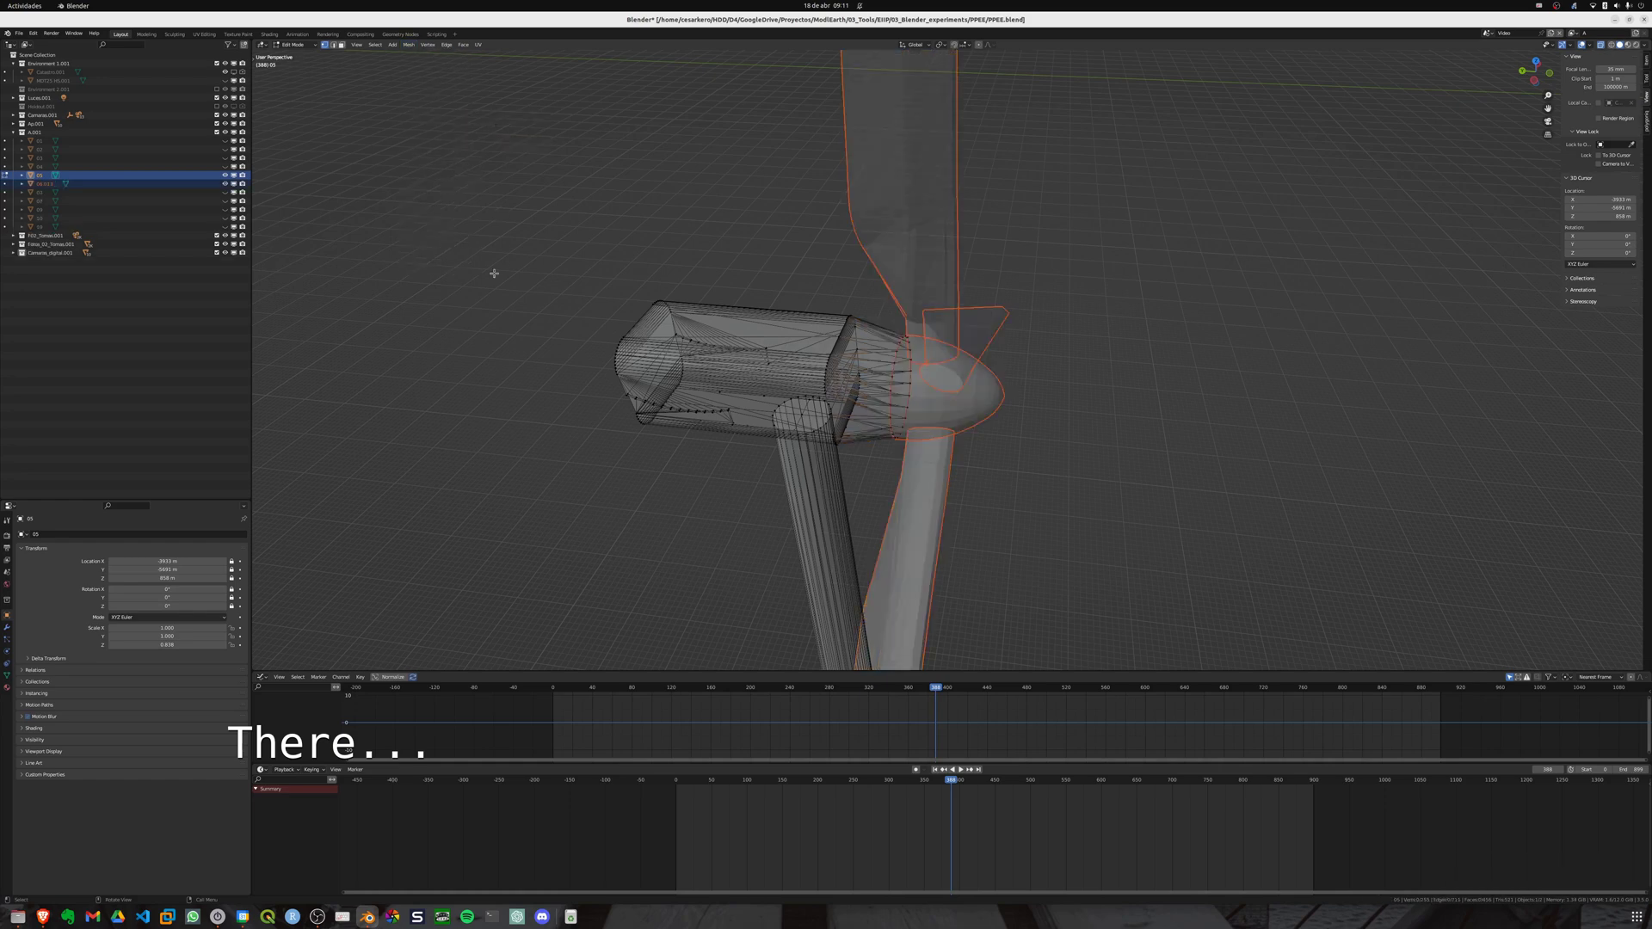
Step: Return to Object Mode and rename the two turbine parts 05_Rotor and 05_Tower
click(44, 184)
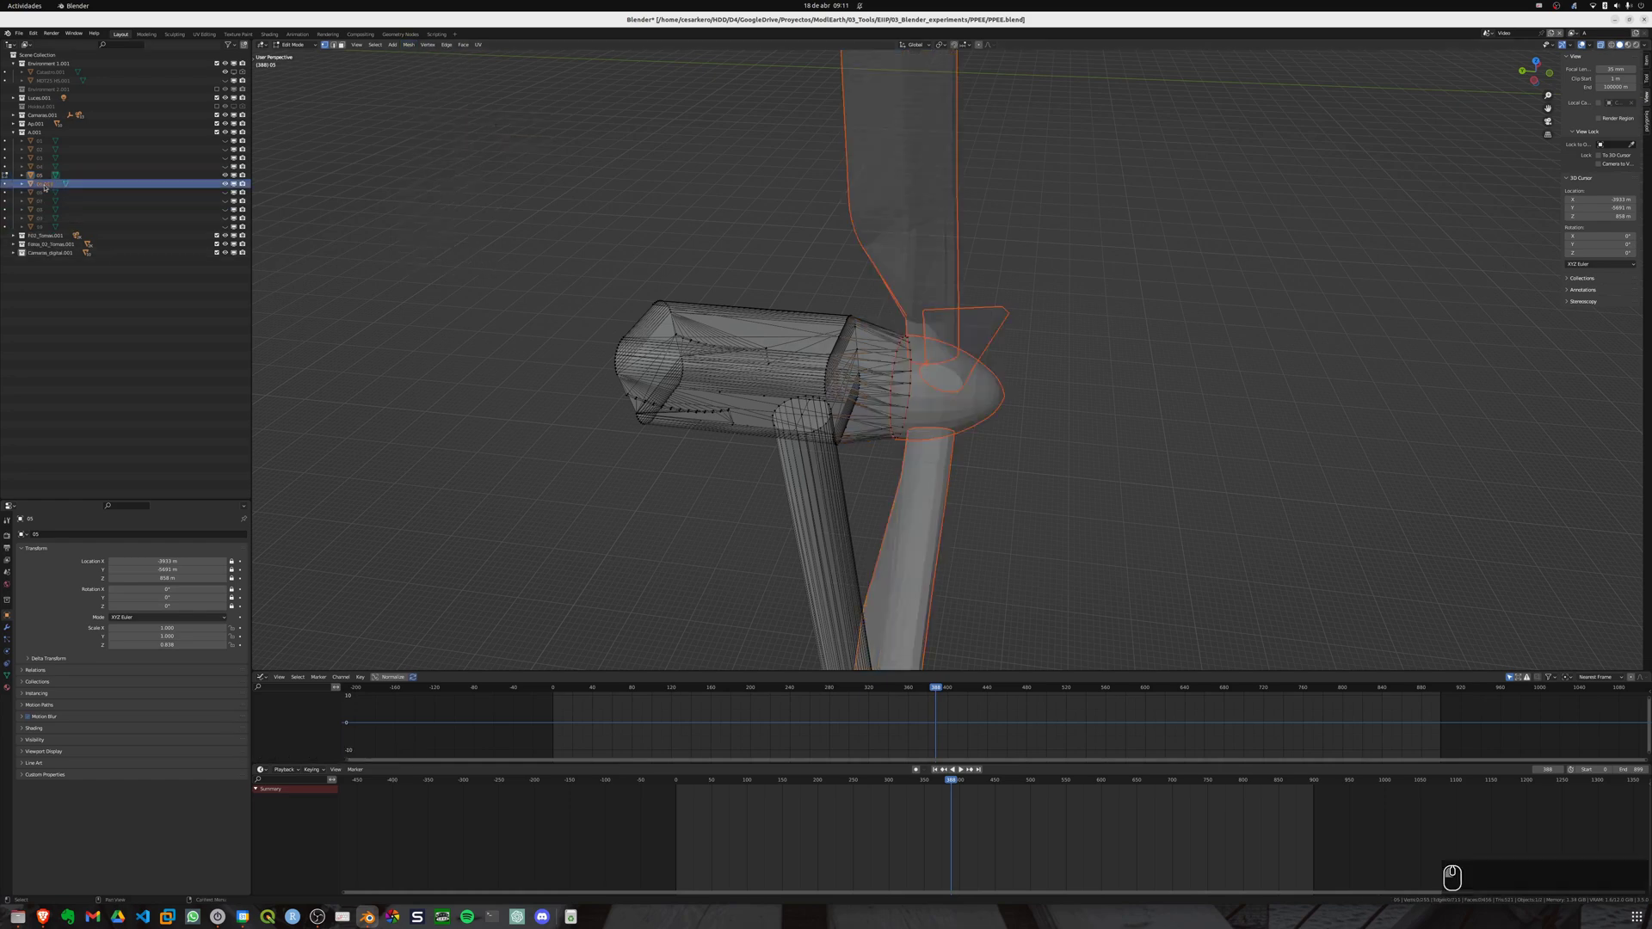
click(41, 177)
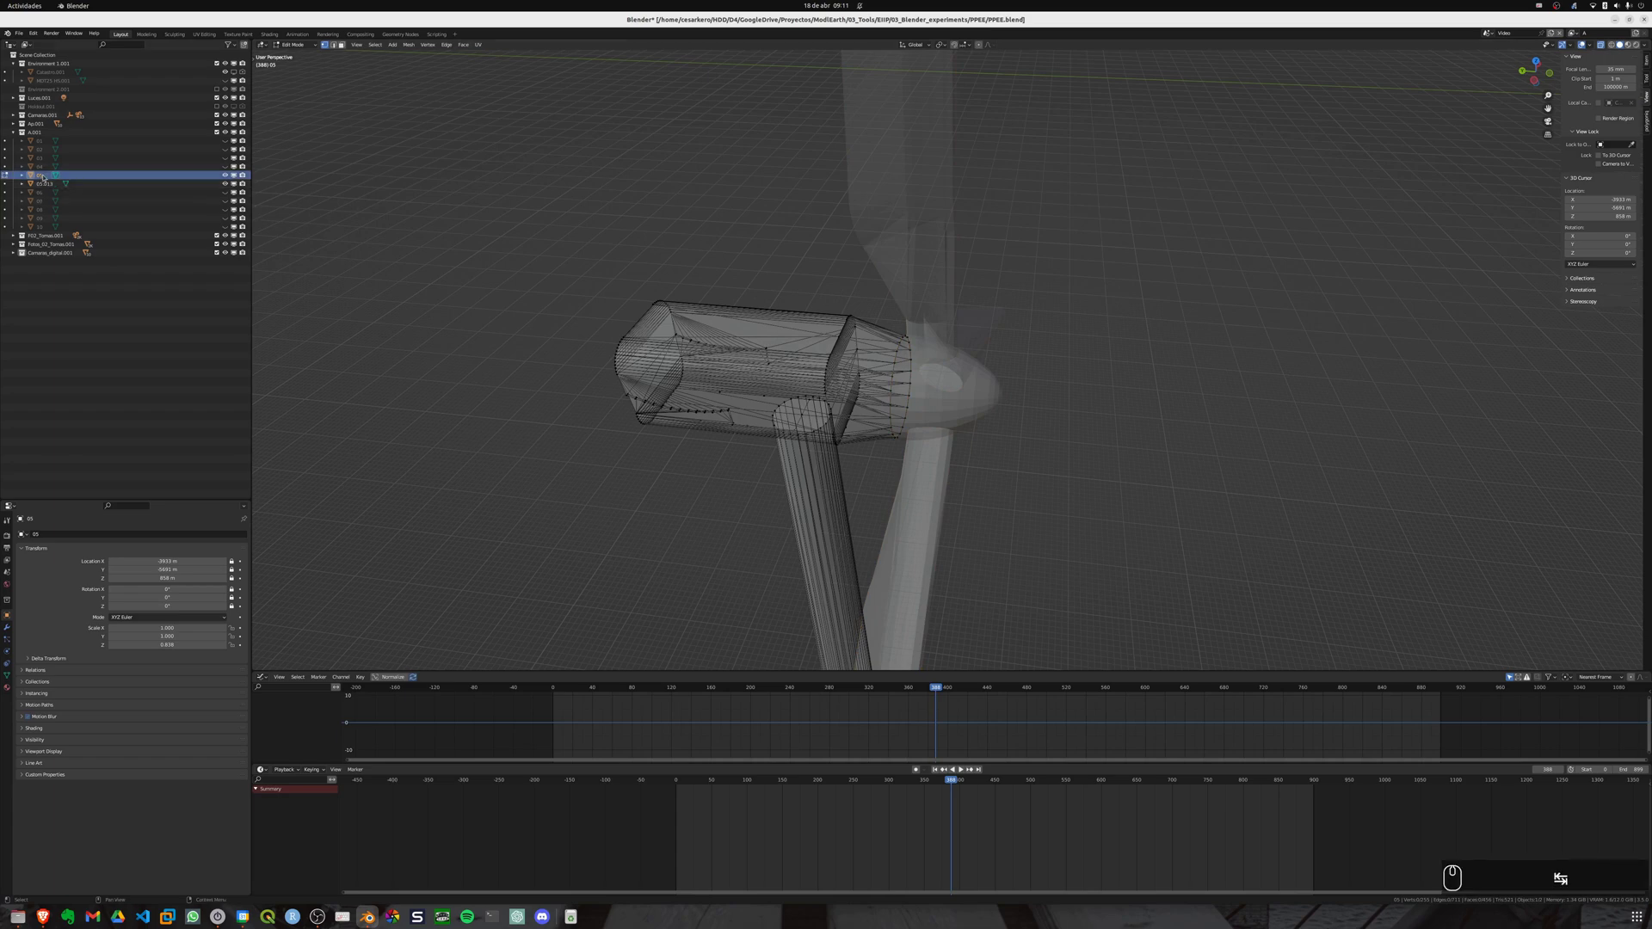
key(Tab)
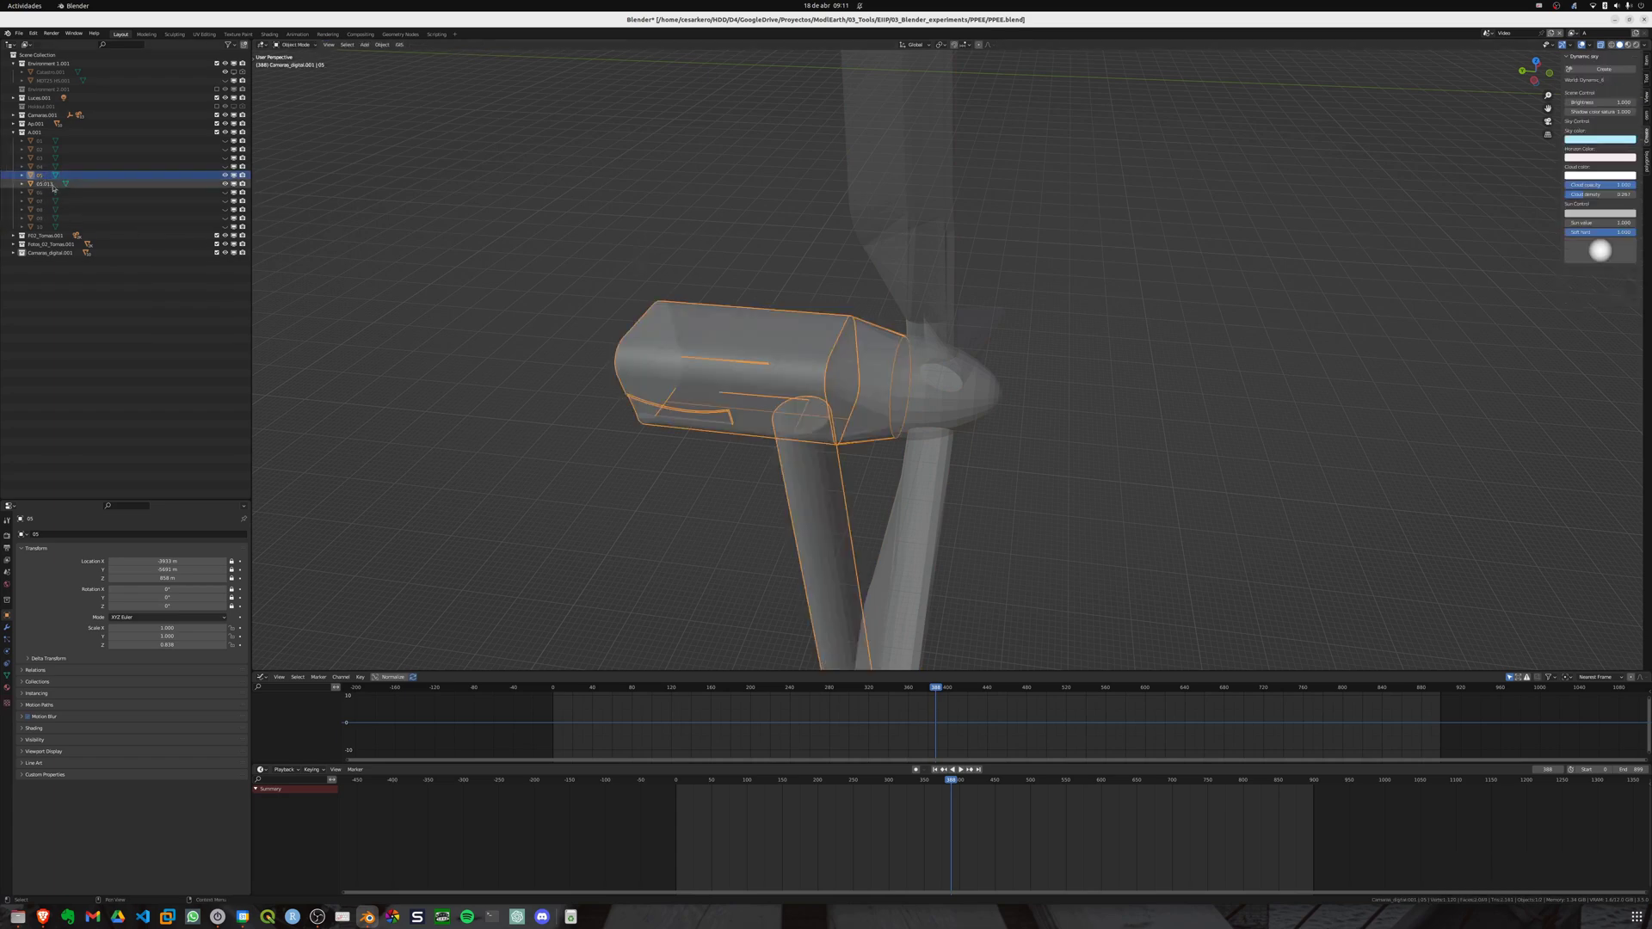
click(43, 183)
click(40, 176)
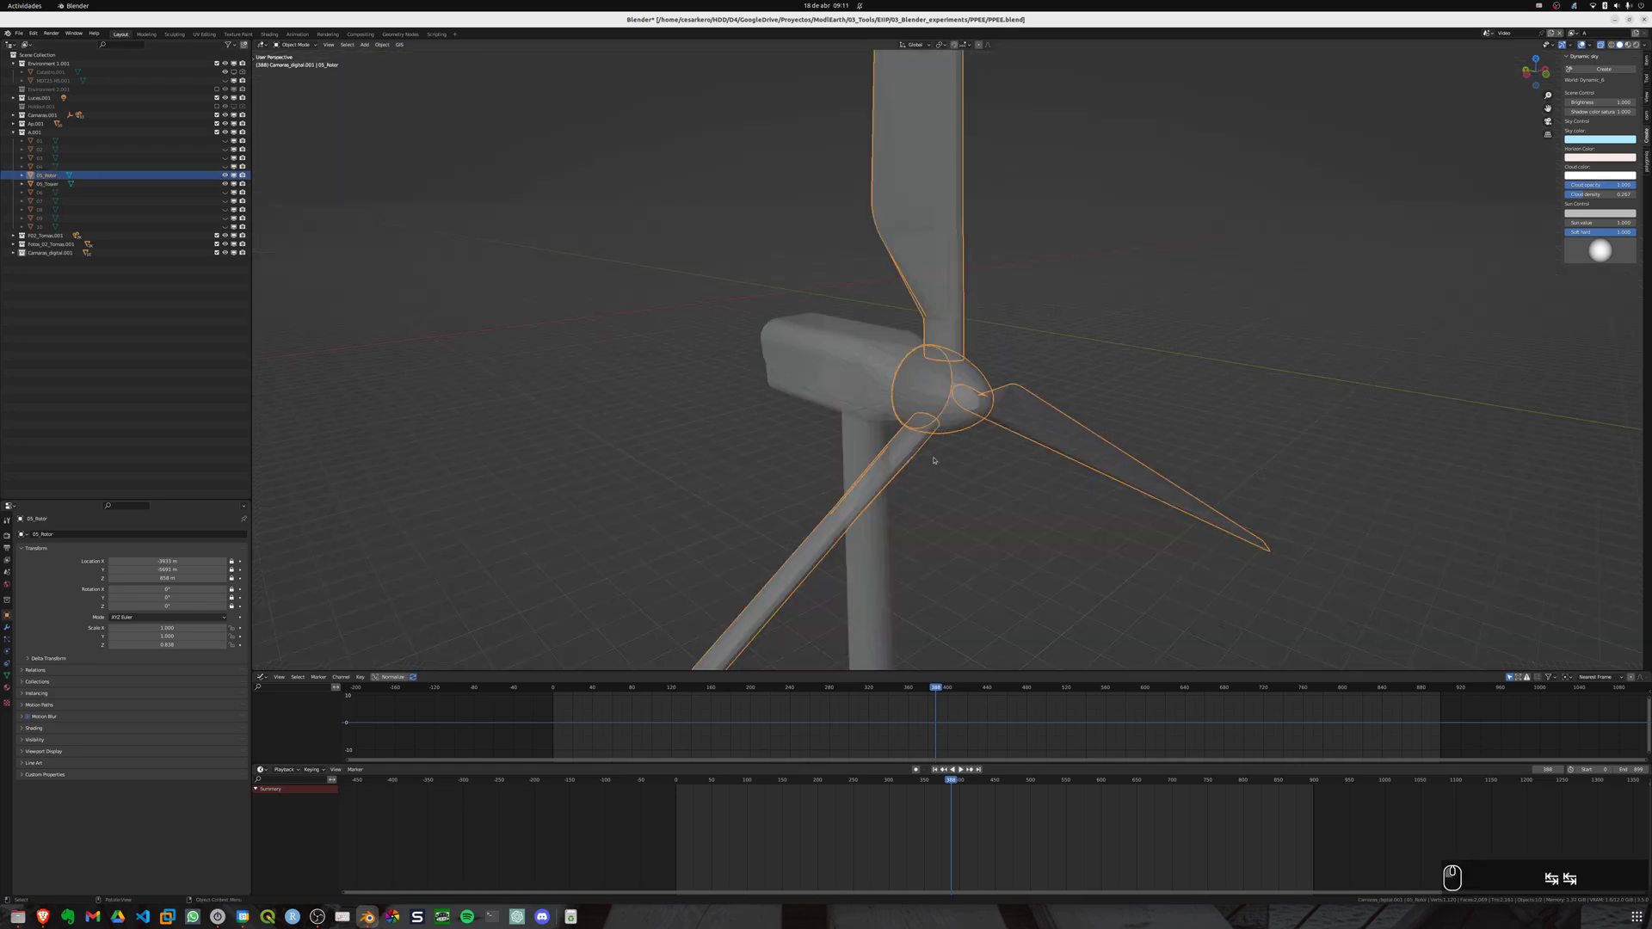
Step: Isolate the 05_Rotor object by hiding the tower, and enter Edit Mode on it
middle_drag(933, 457, 994, 459)
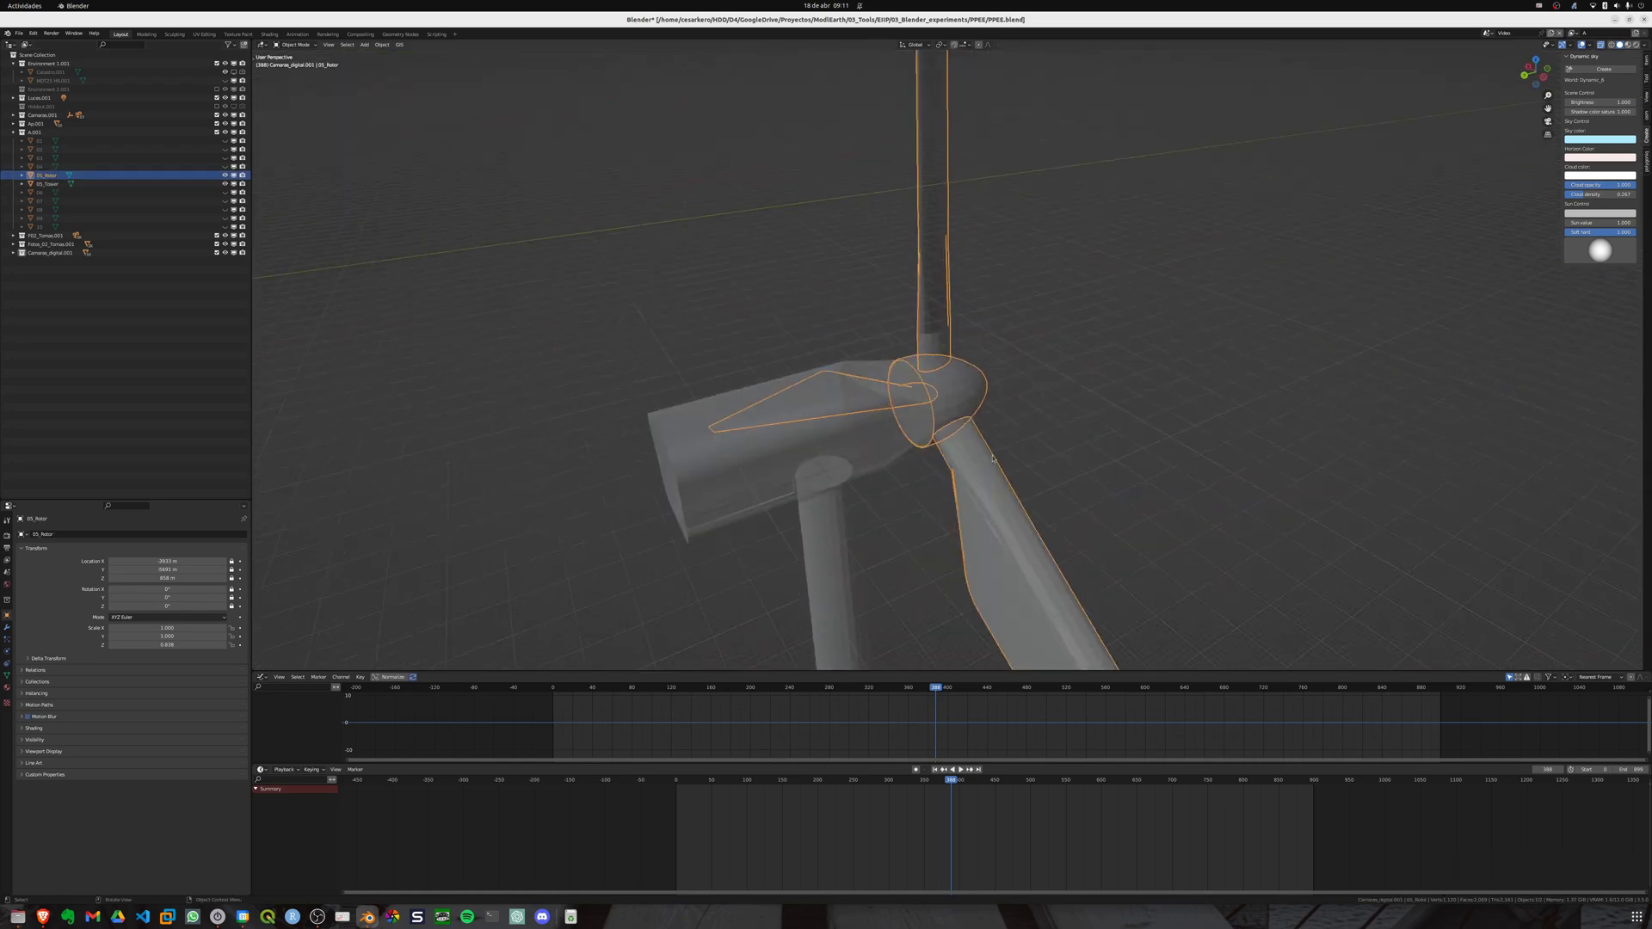
key(KP_7)
scroll(985, 439, up, 5)
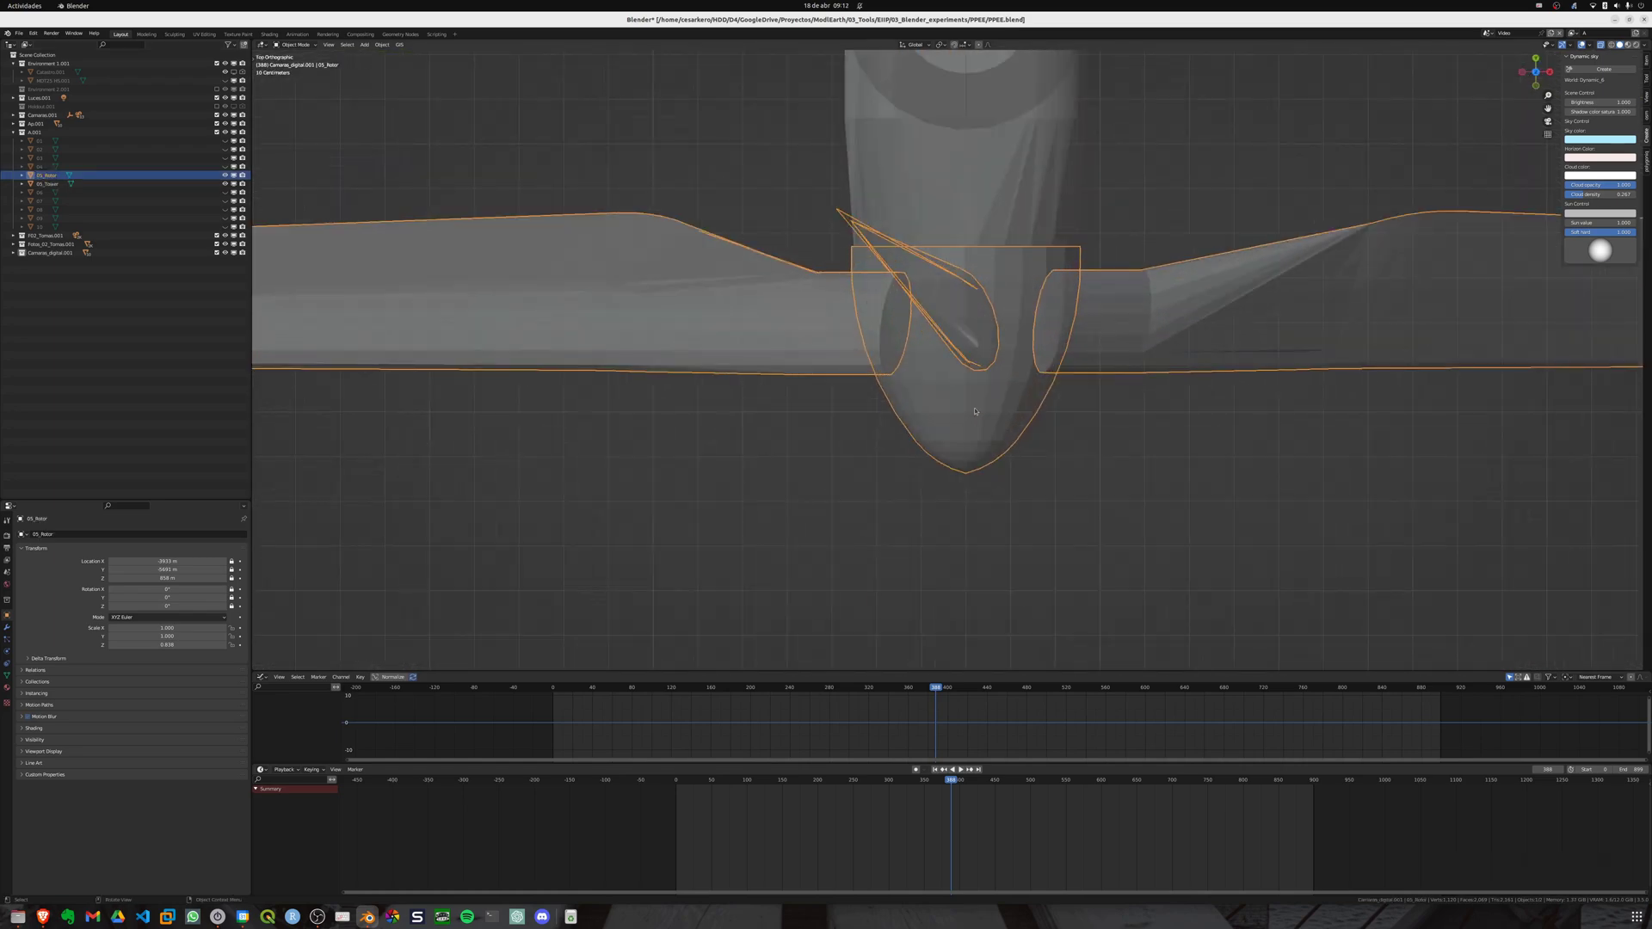
click(1051, 461)
click(1028, 337)
key(shift+h)
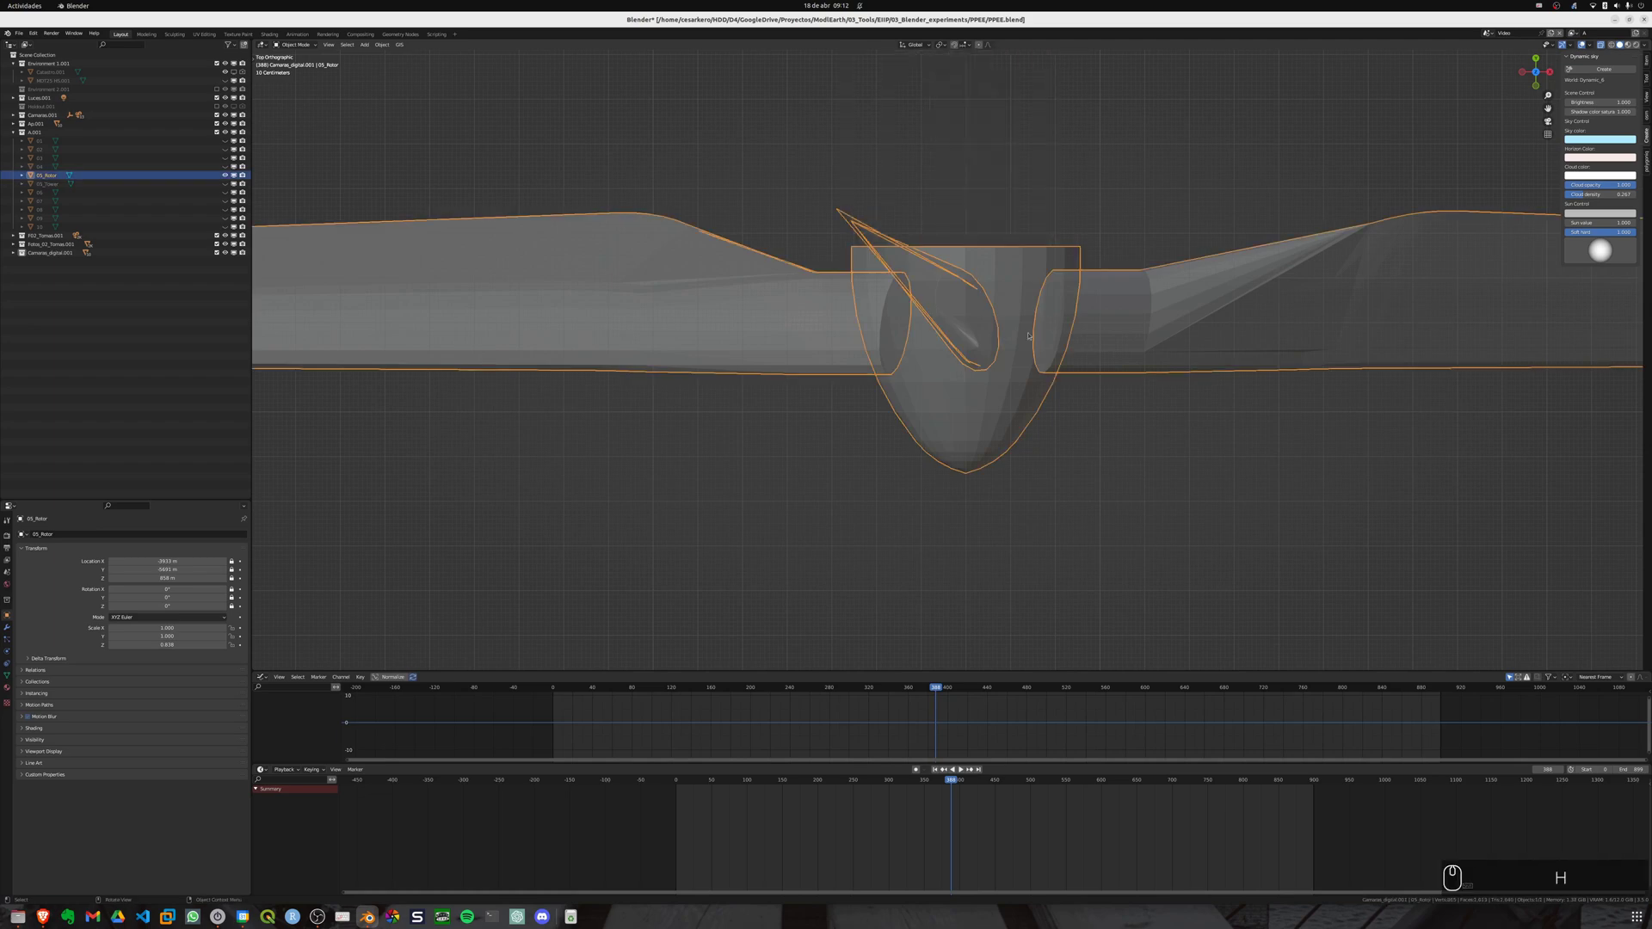
middle_drag(1028, 335, 961, 485)
key(Tab)
Step: Try to select an edge loop around the rotor hub
scroll(996, 465, down, 6)
alt+click(936, 410)
scroll(936, 410, up, 8)
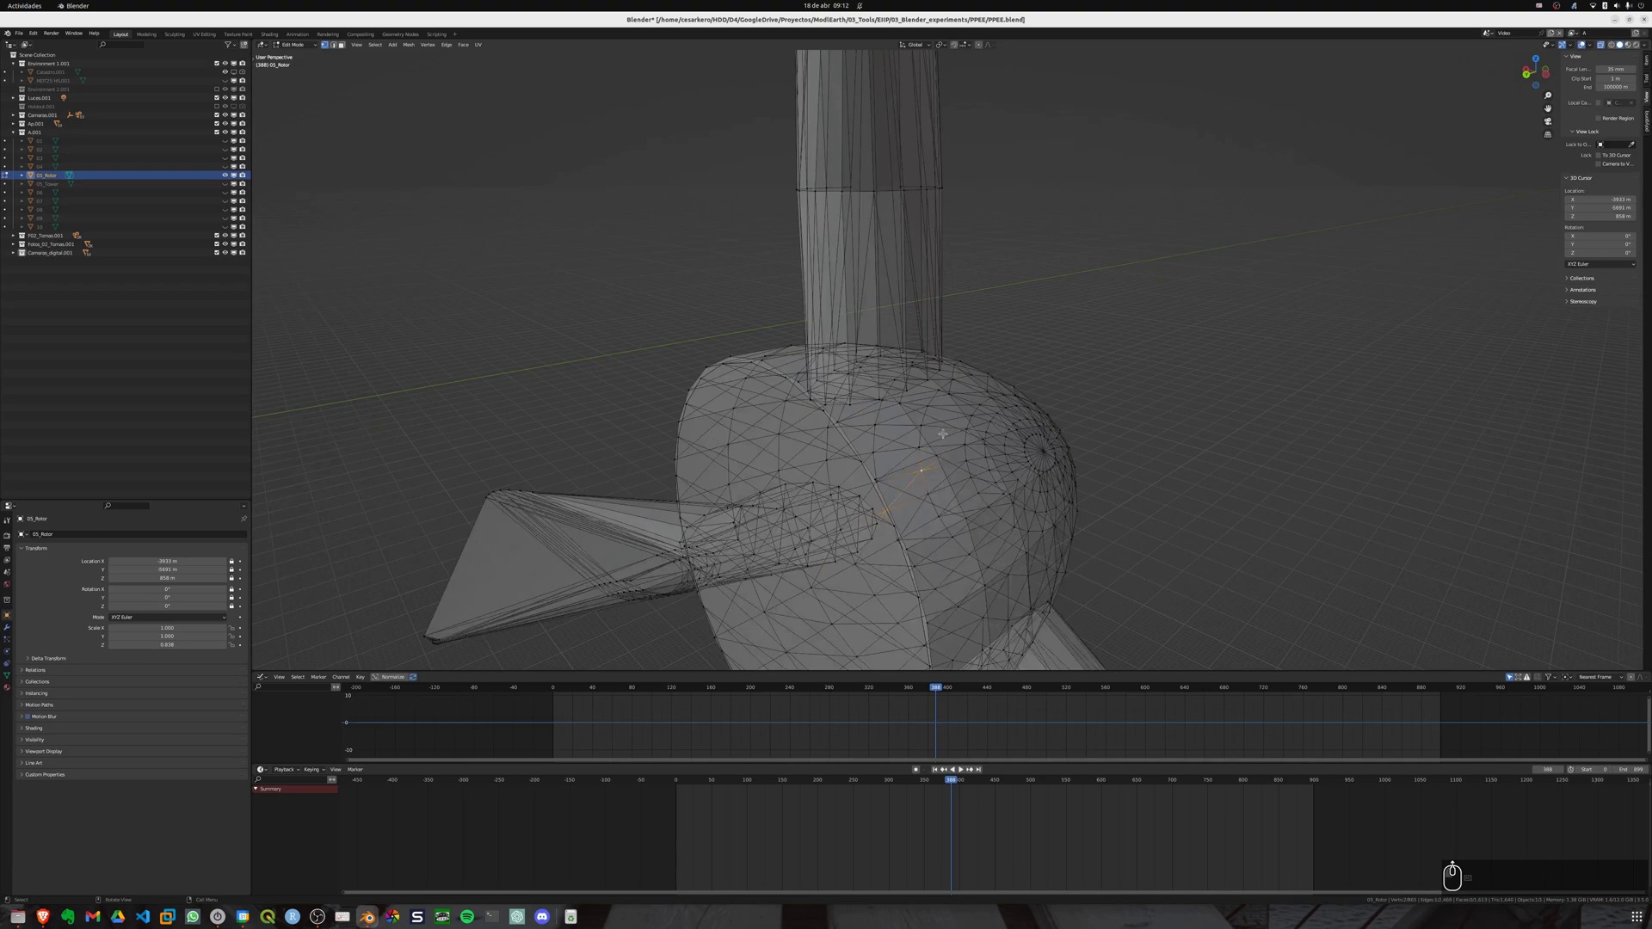
middle_drag(936, 410, 1023, 558)
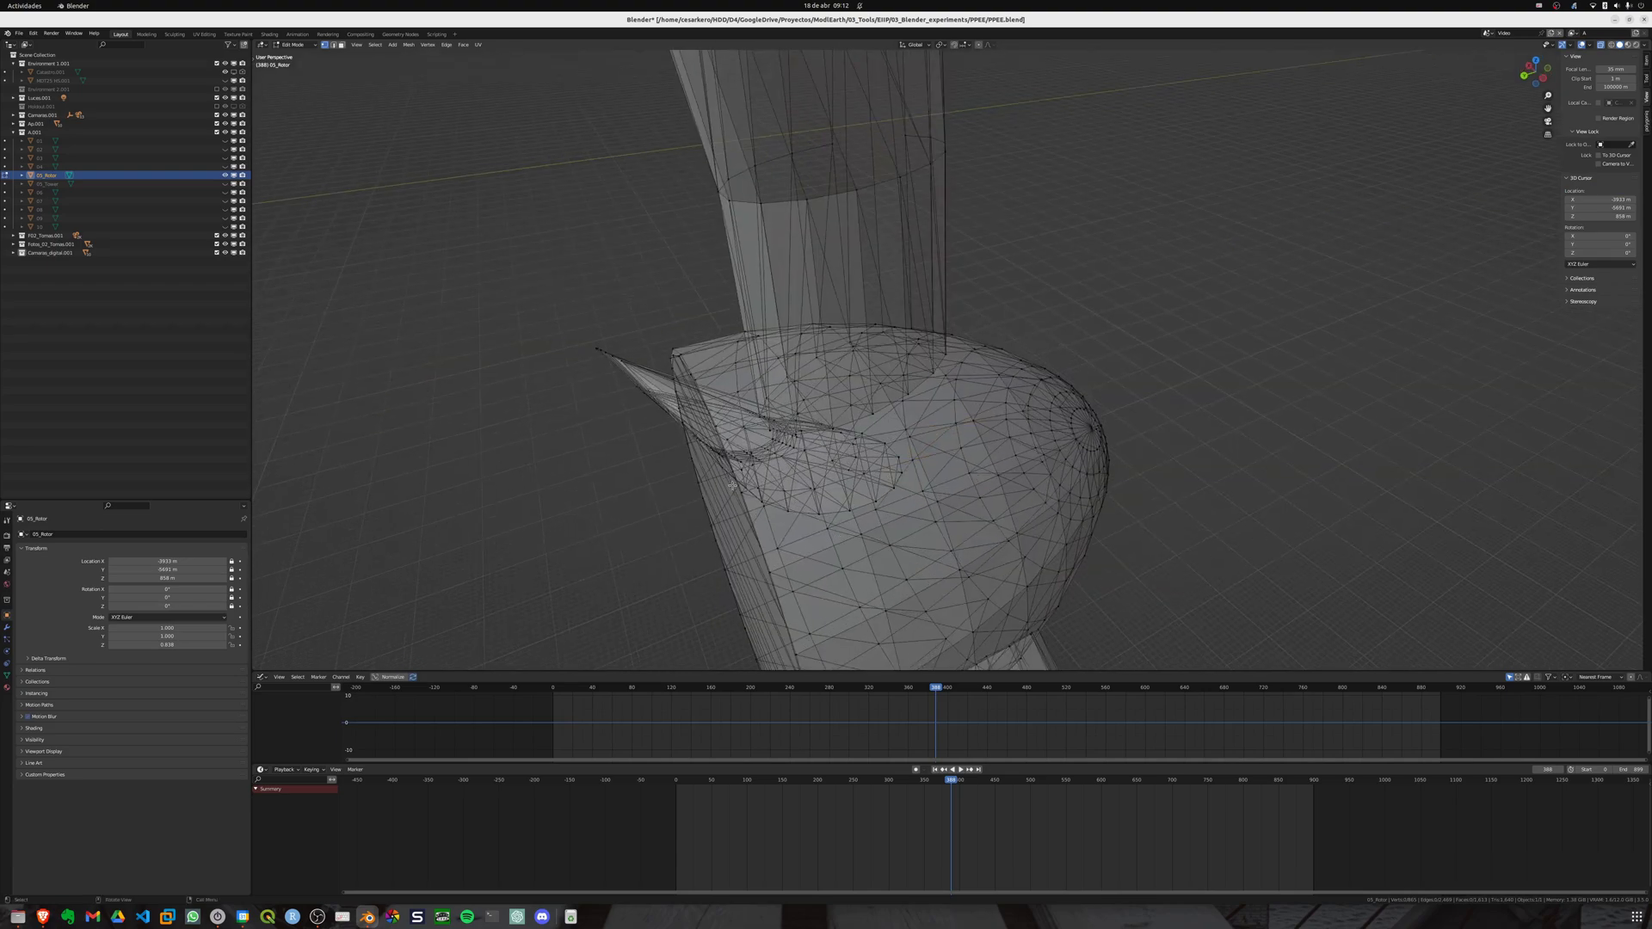
Step: From the top view, circle-select all vertices along the flat rear rim of the rotor hub
key(KP_7)
shift+middle_drag(930, 218, 1266, 236)
scroll(783, 360, up, 9)
scroll(907, 402, down, 4)
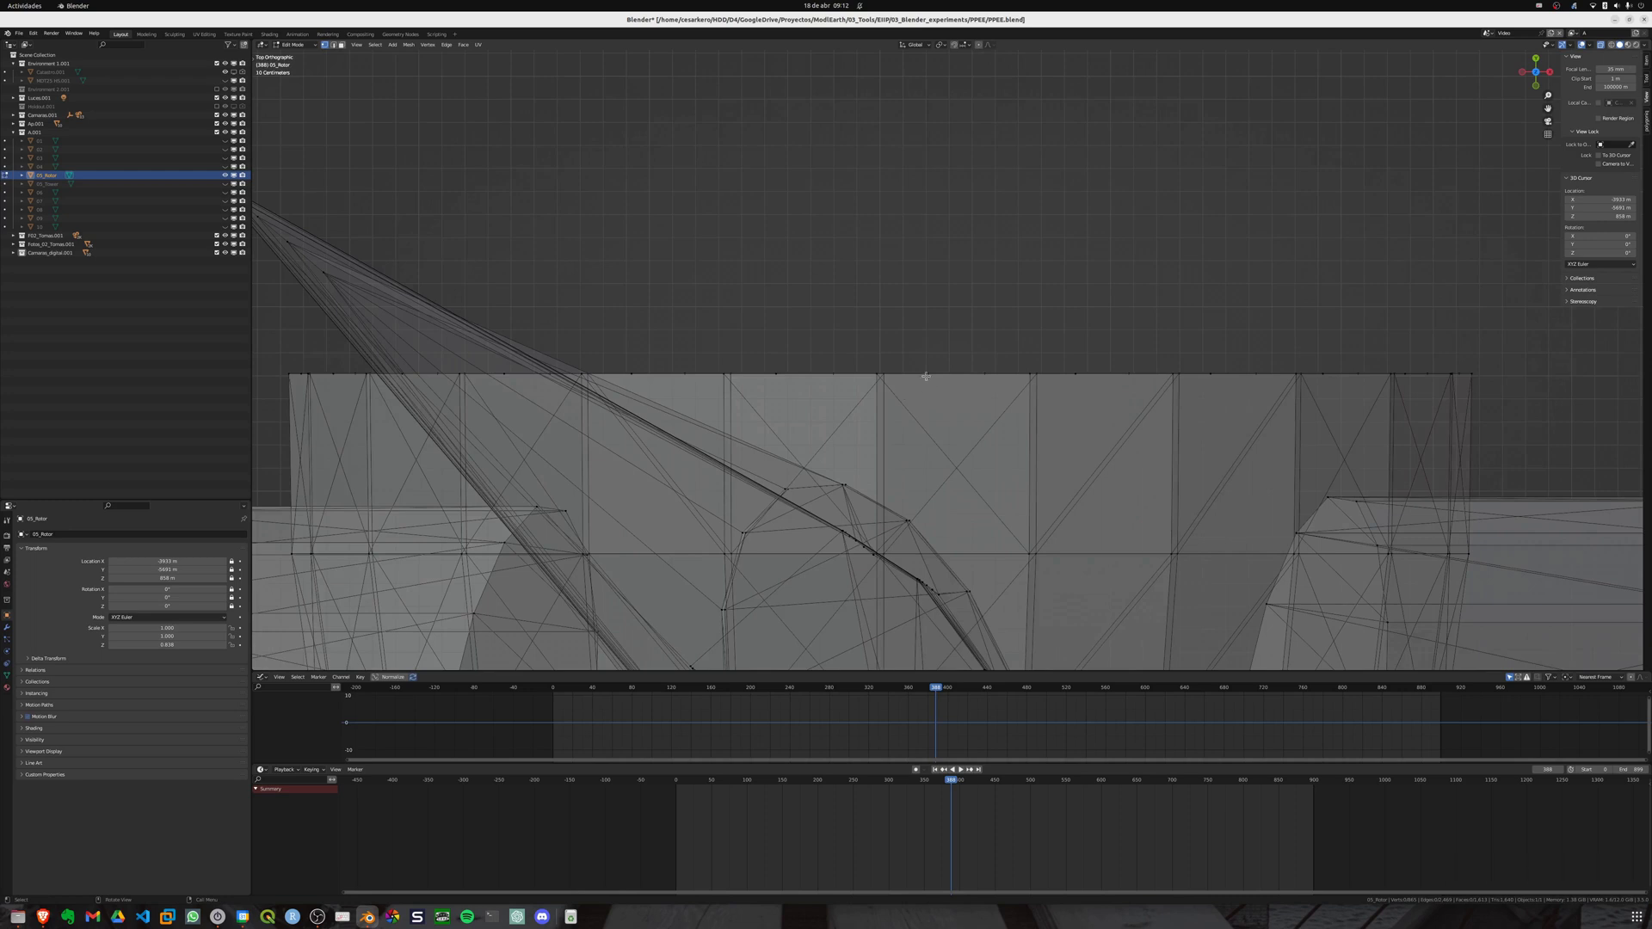
alt+click(926, 376)
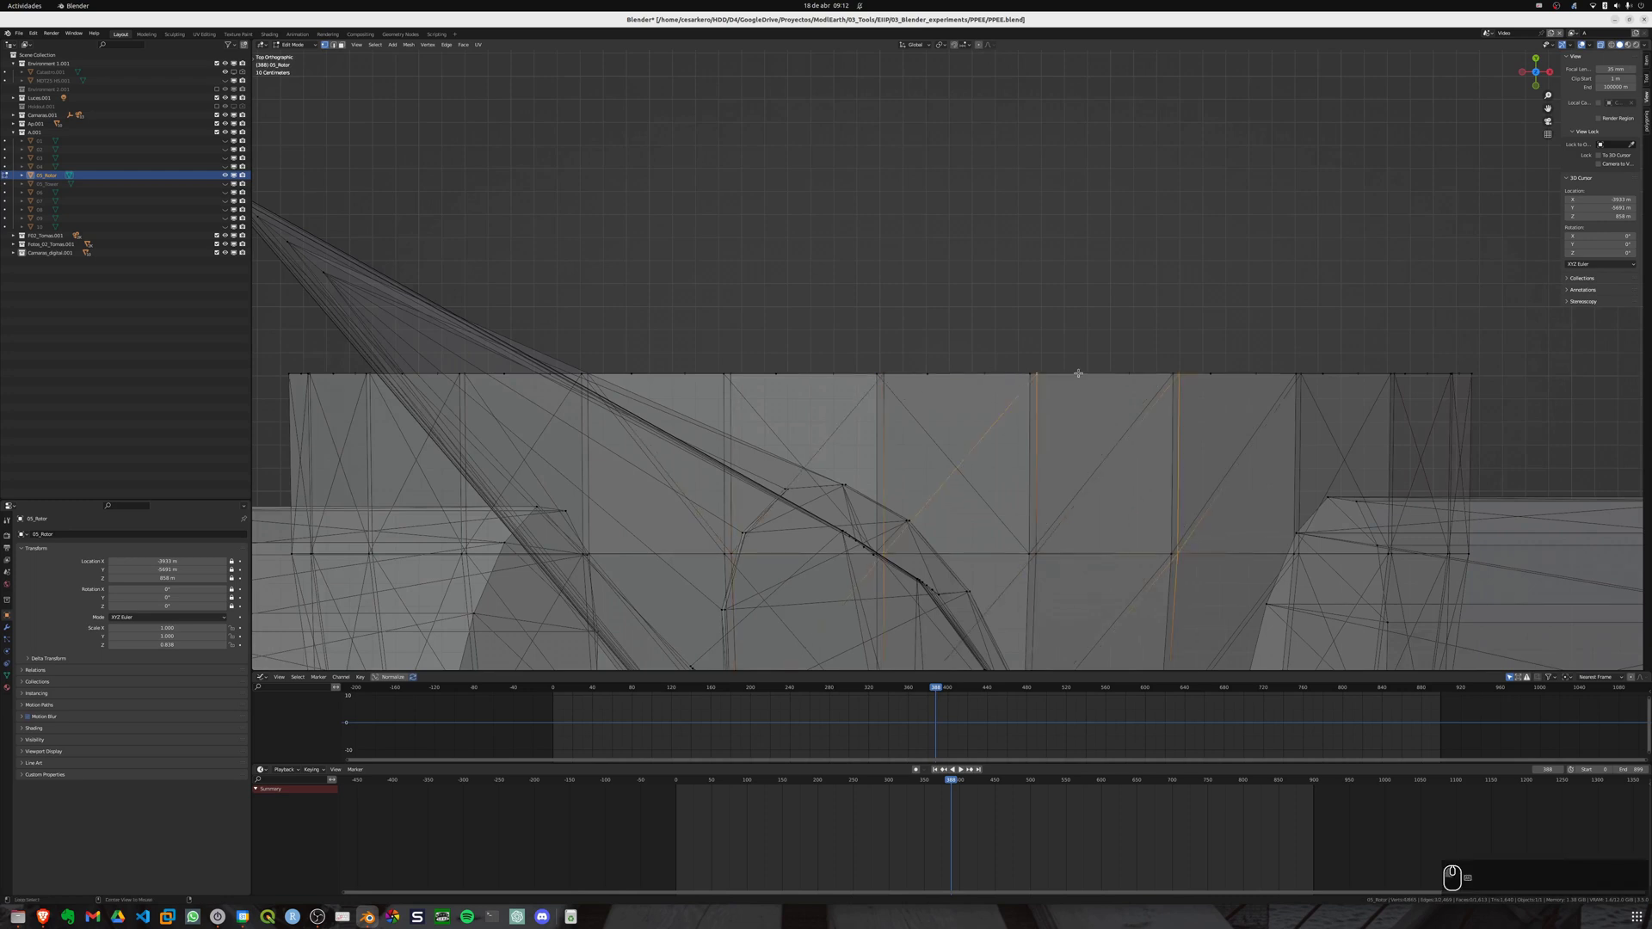
key(c)
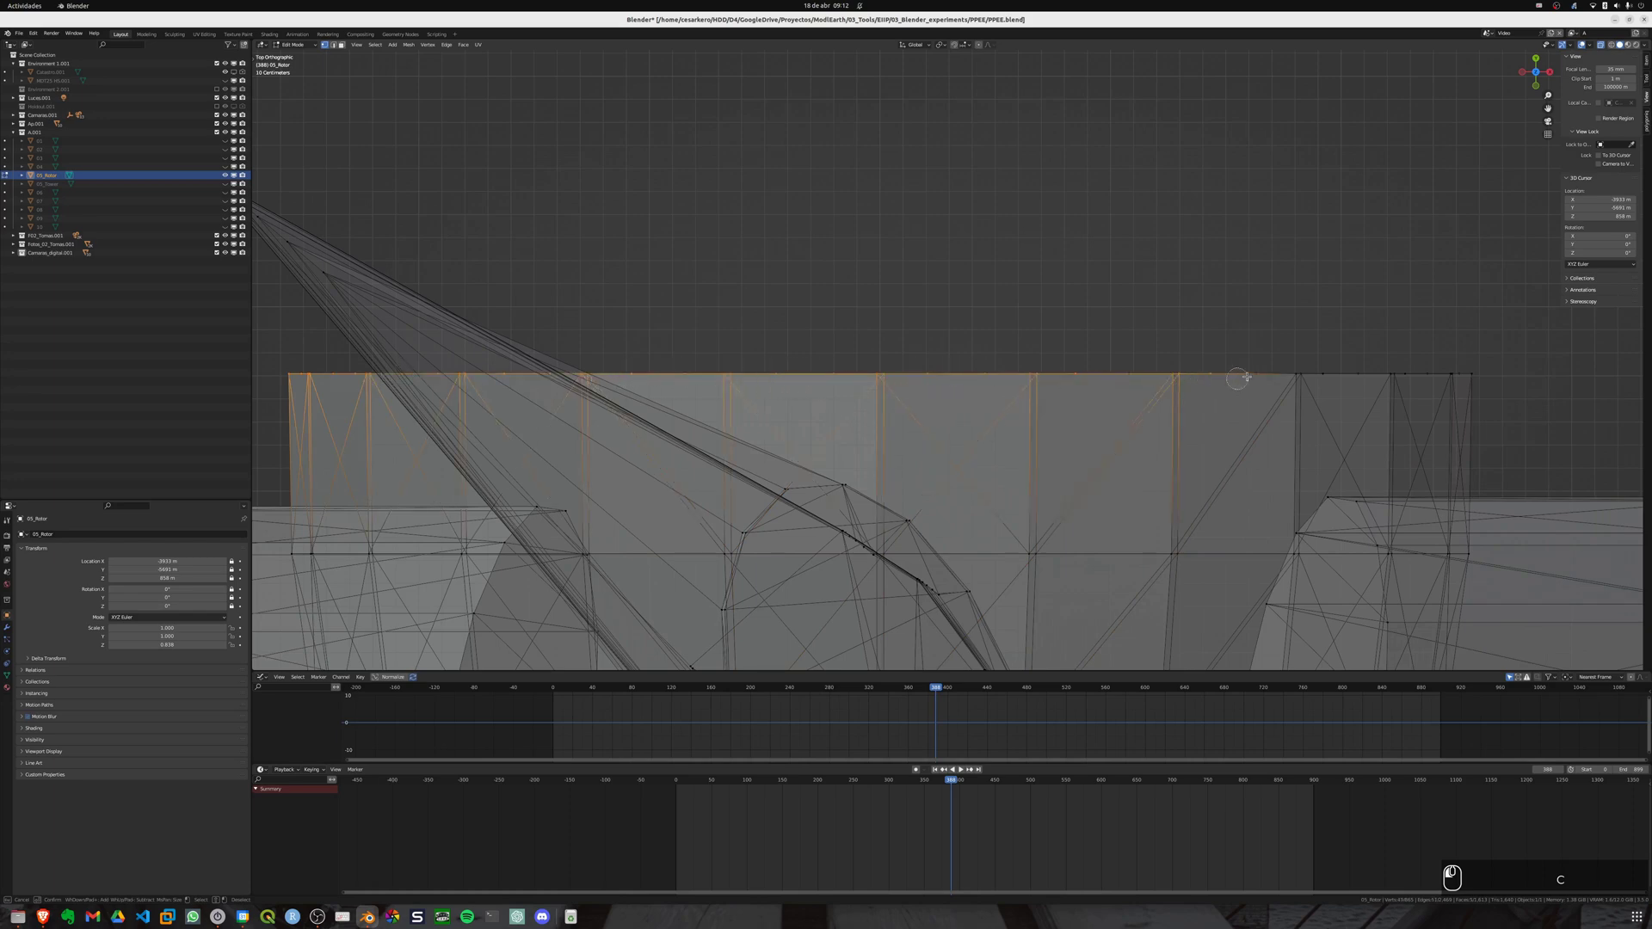
middle_drag(862, 375, 888, 333)
scroll(888, 333, down, 10)
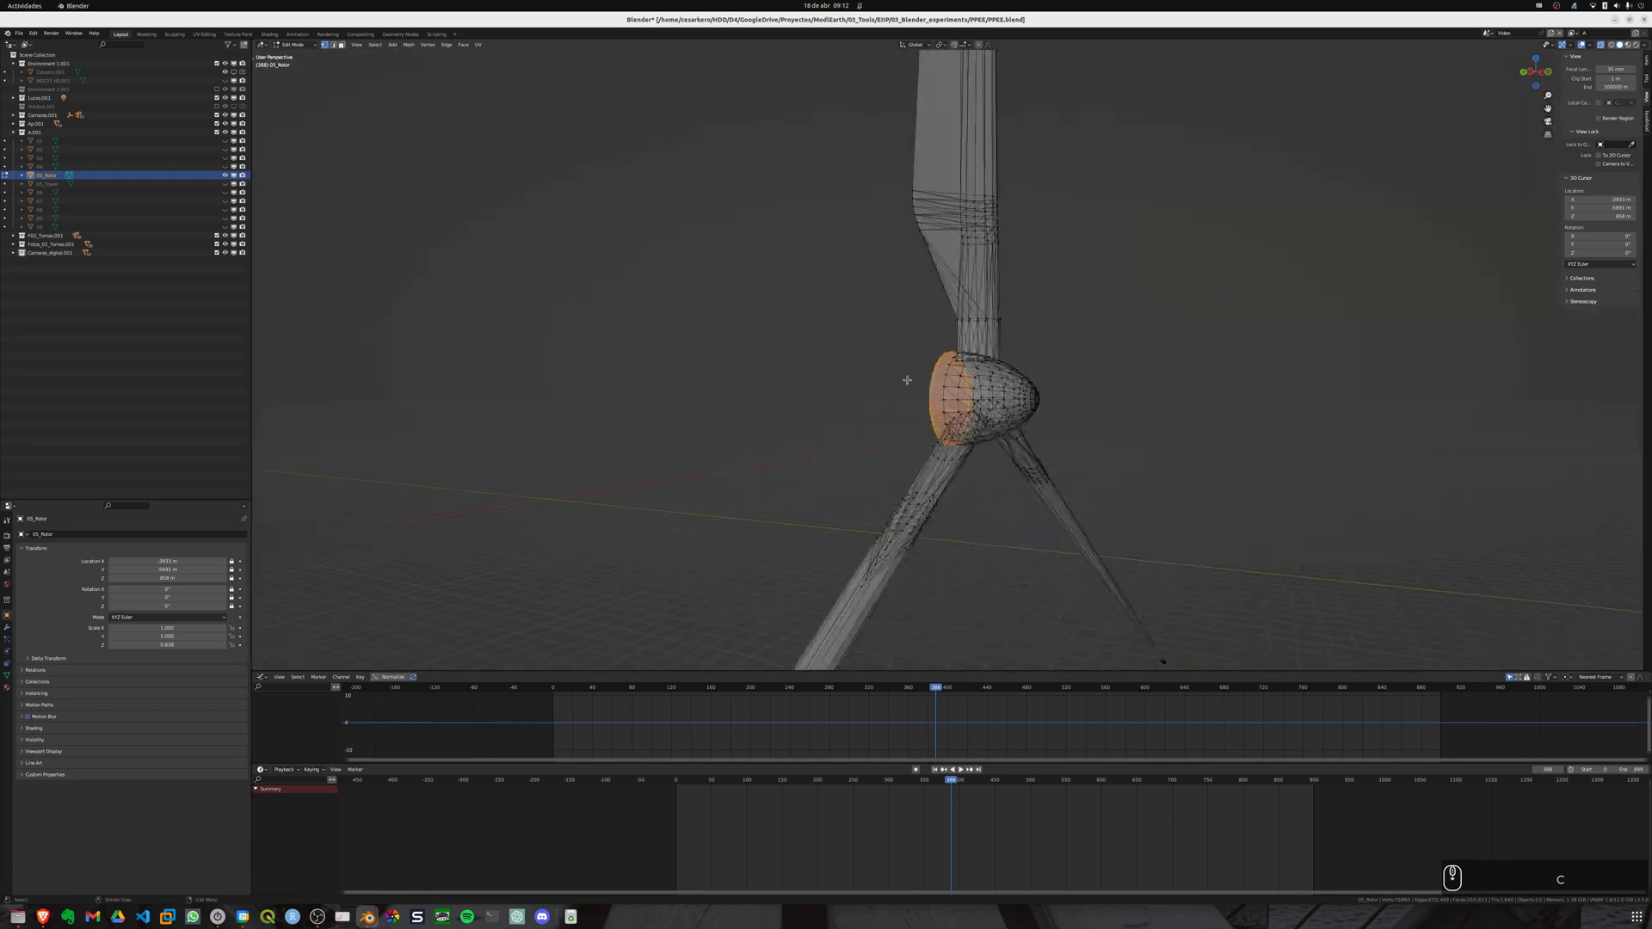
Step: Snap the 3D cursor to the selected rear face of the rotor hub
scroll(931, 420, up, 10)
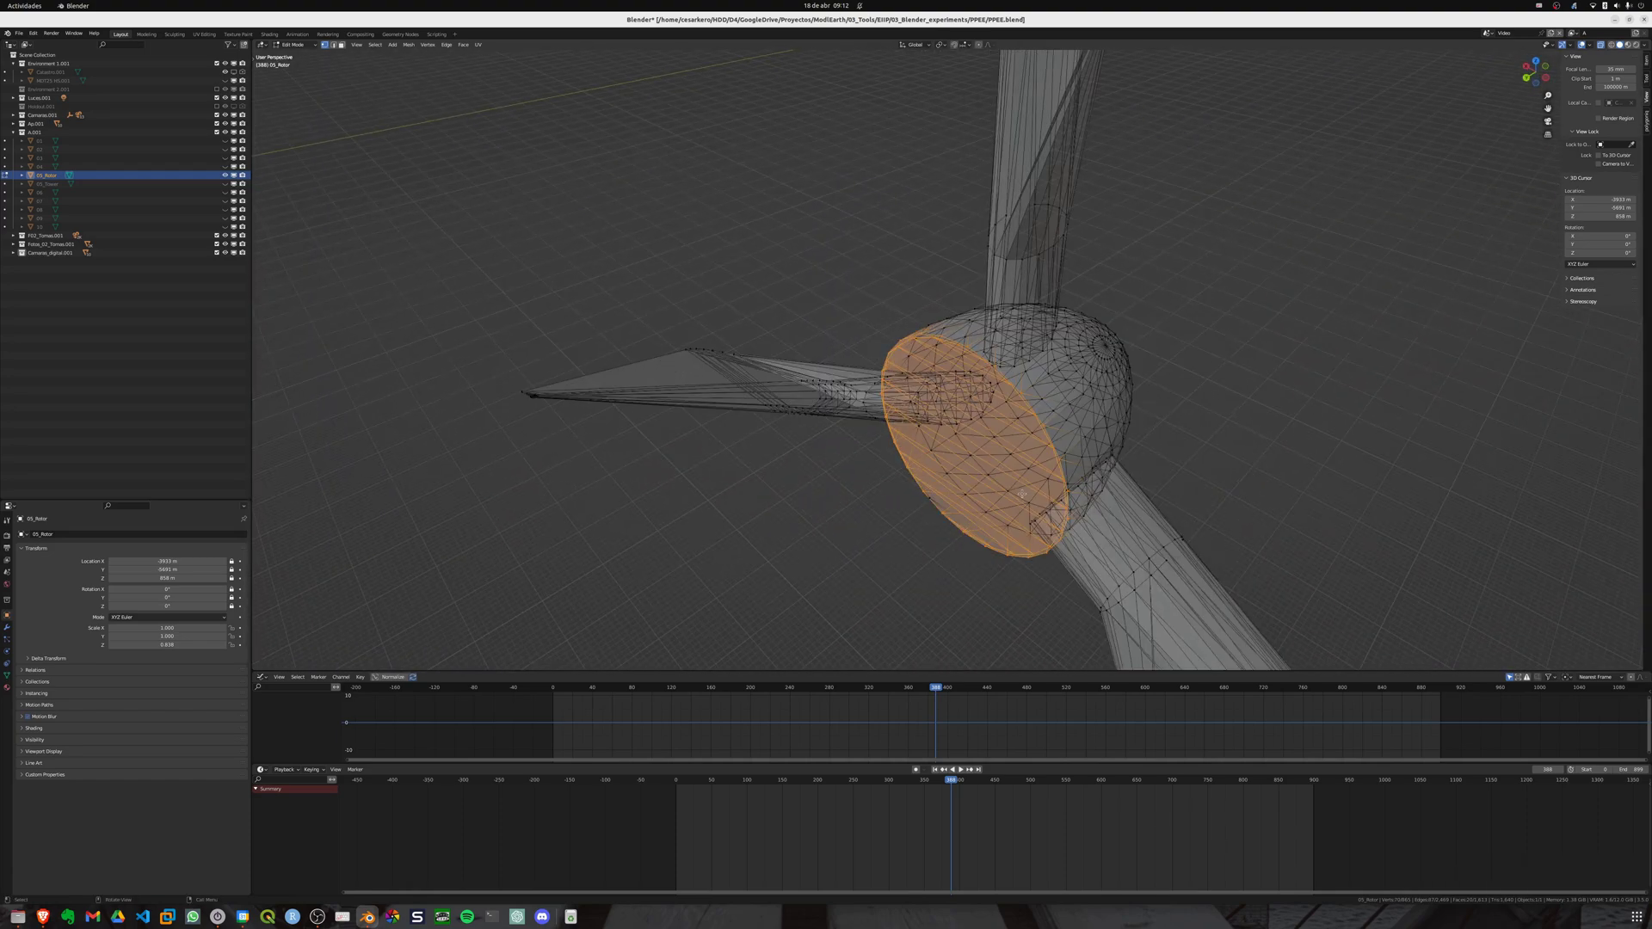
key(shift+s)
click(1030, 546)
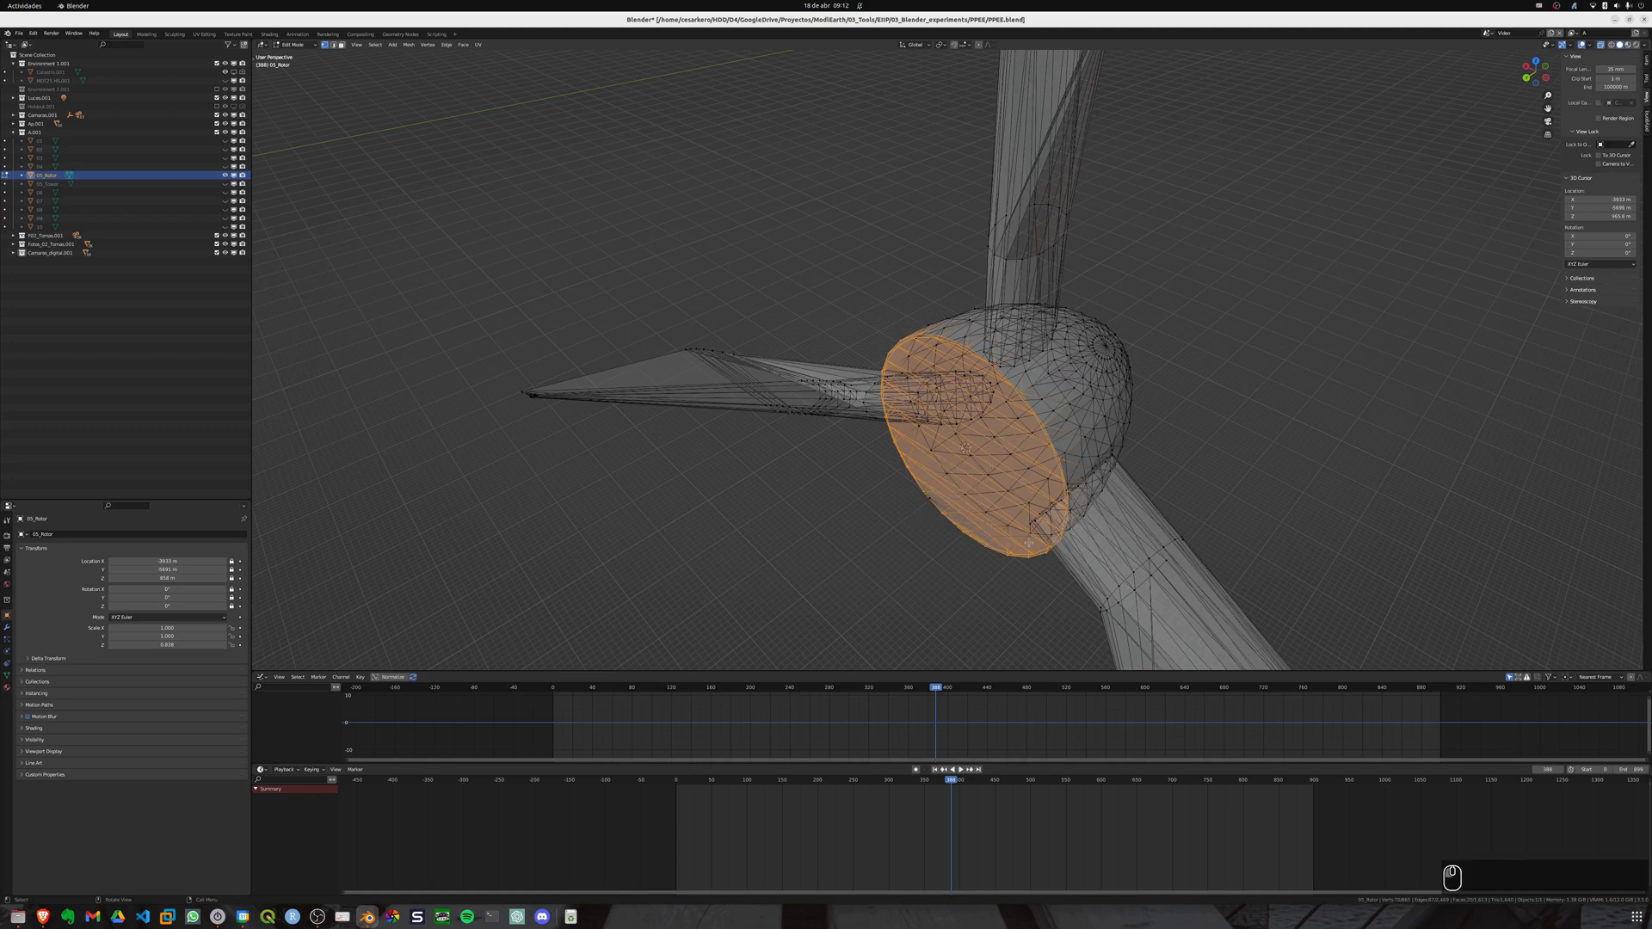
middle_drag(1024, 533, 922, 472)
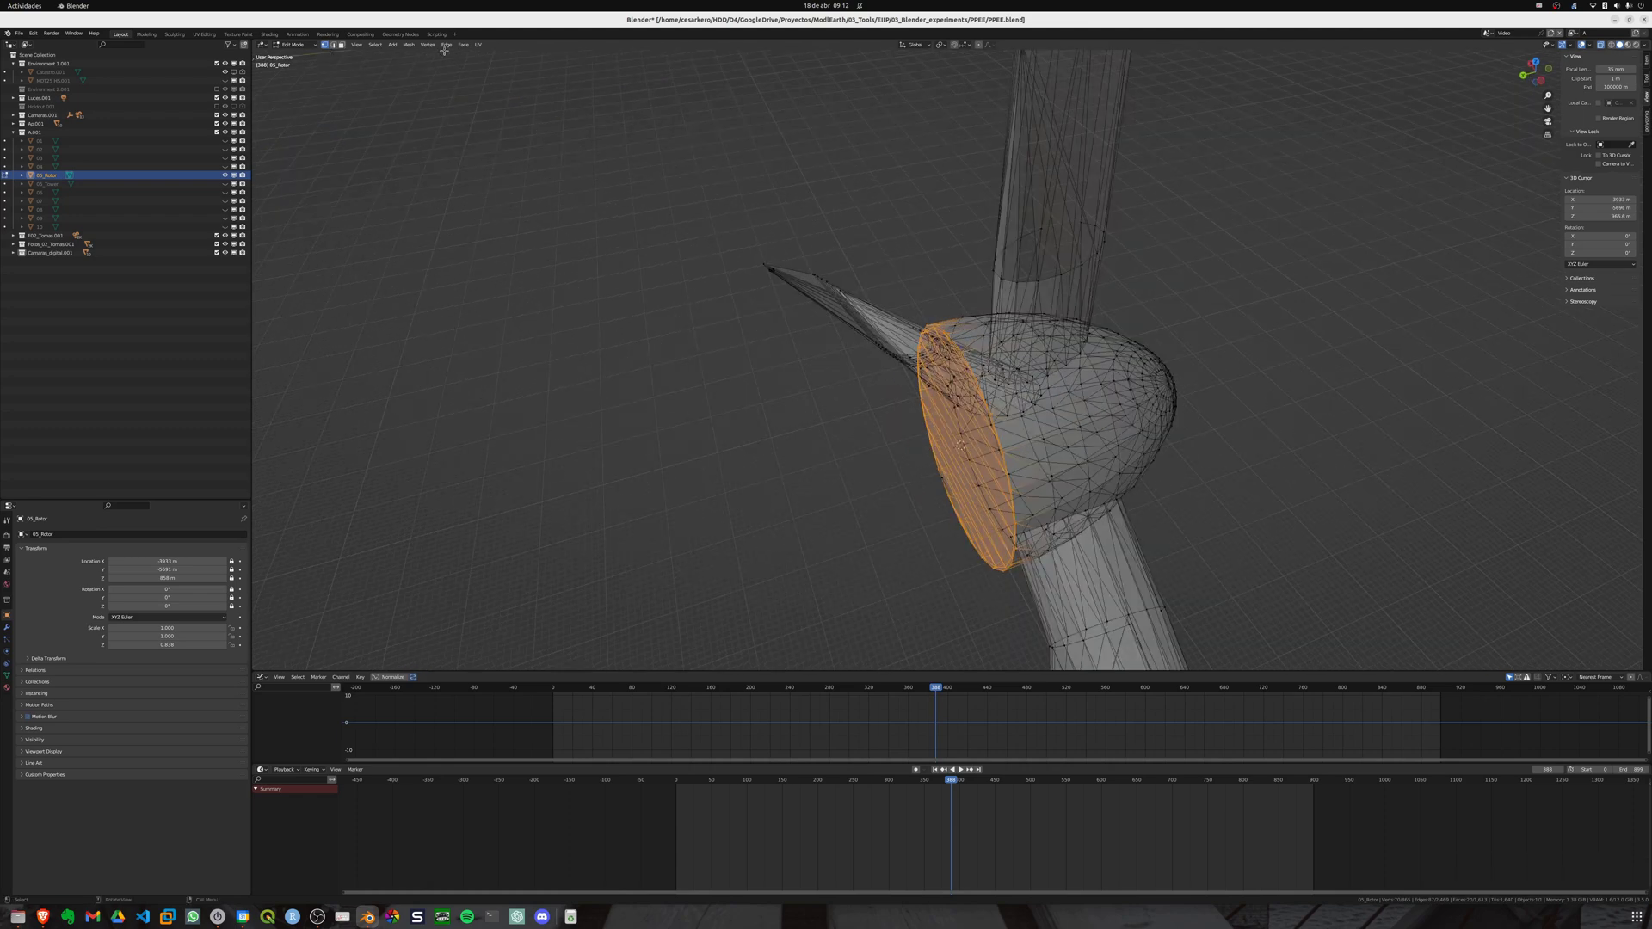
Step: Leave Edit Mode and set the rotor's origin to the 3D cursor at the hub's rear centre
click(417, 44)
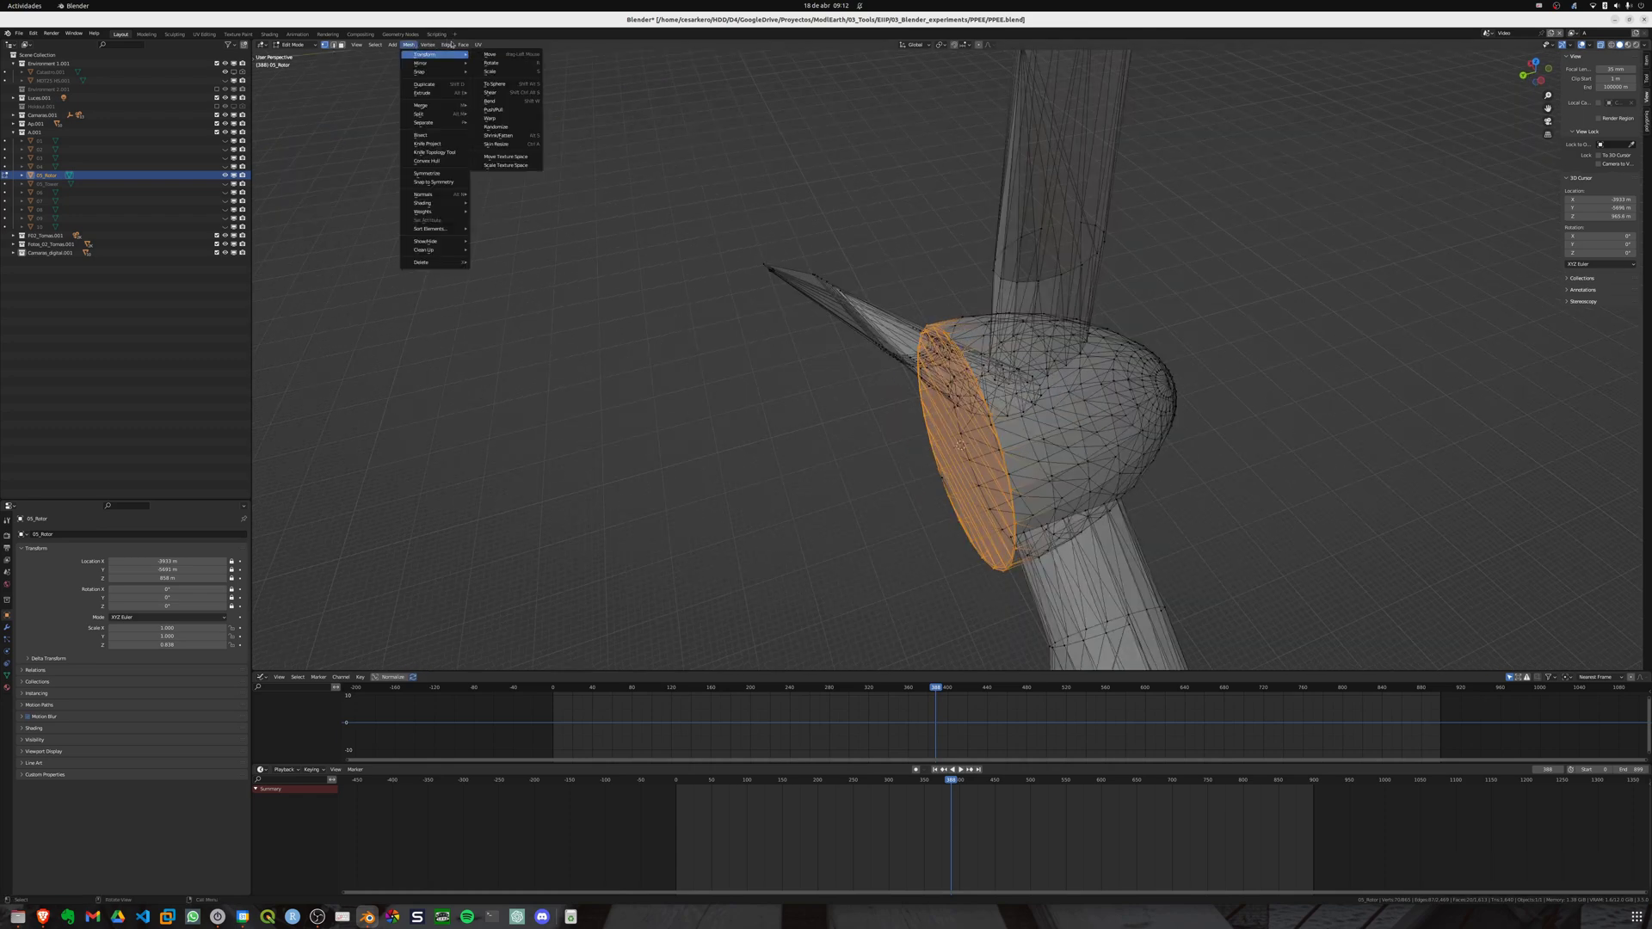
mouse_move(426, 47)
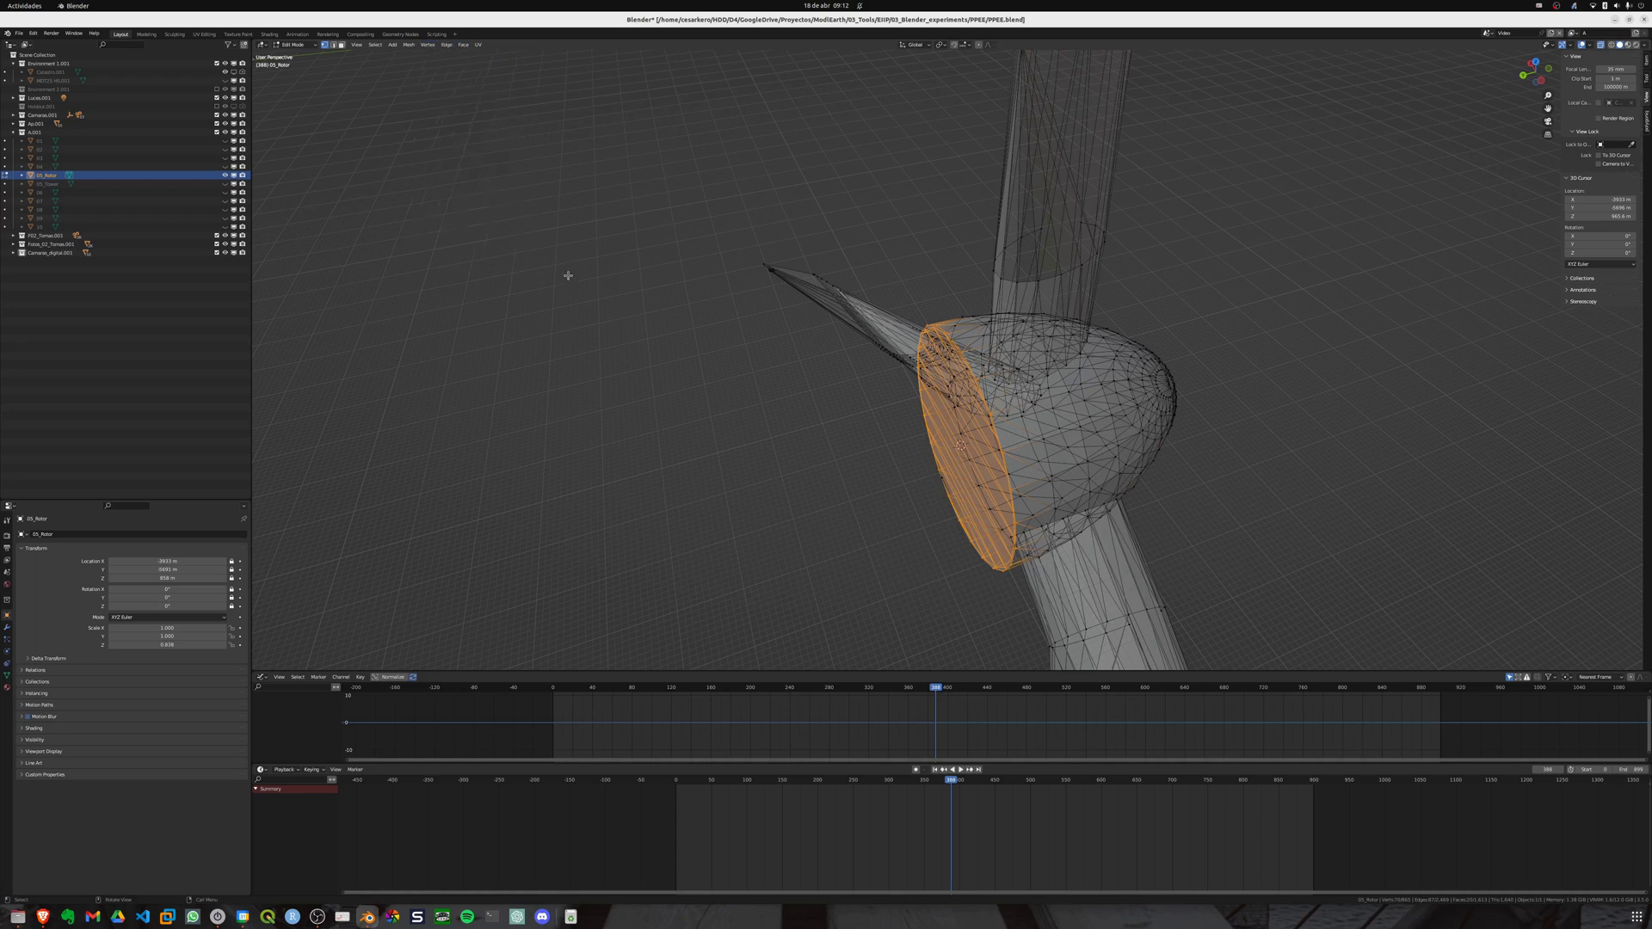
key(Tab)
click(381, 44)
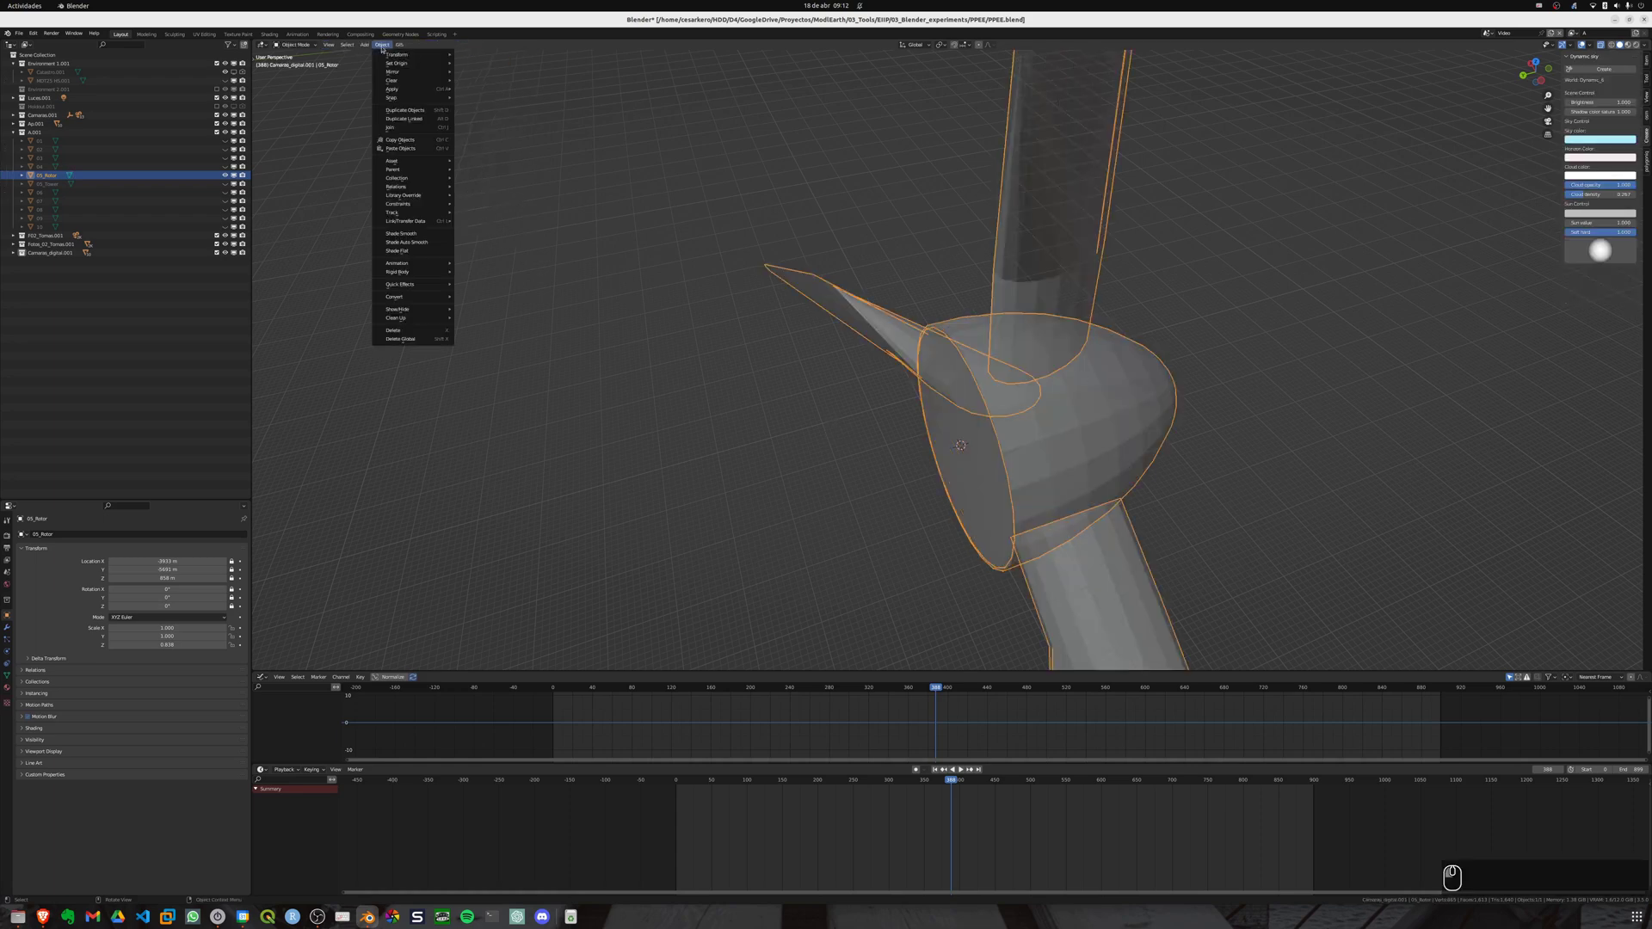
mouse_move(398, 65)
click(519, 82)
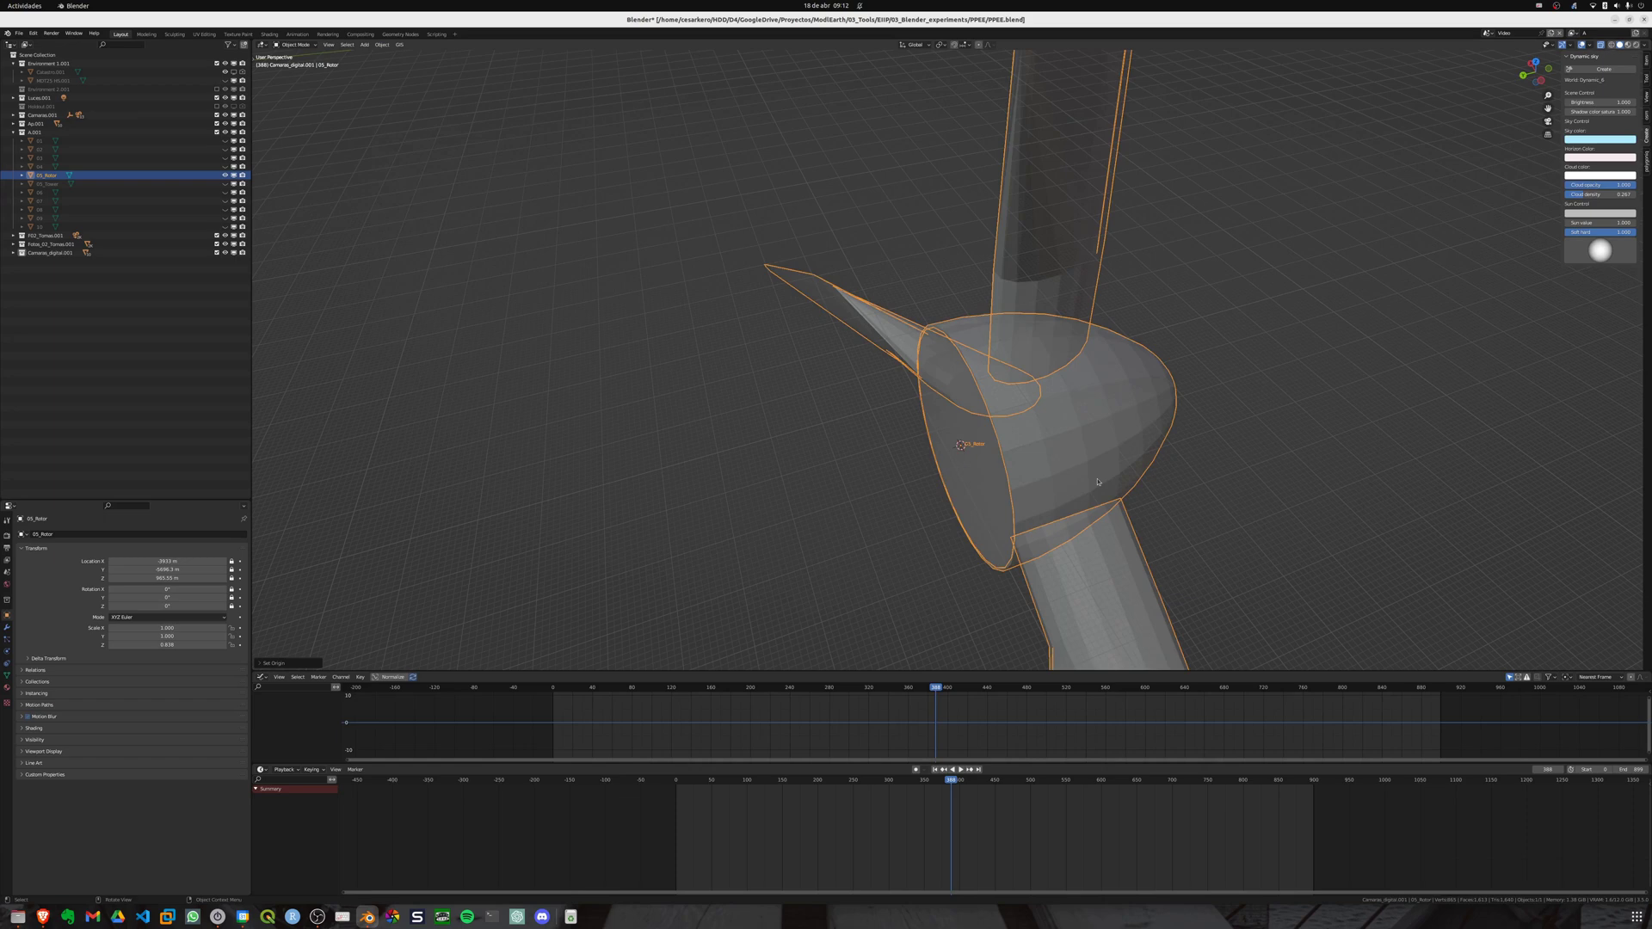
Step: Test the rotor's rotation about its origin in the front view, then cancel it and inspect the hub
click(1123, 527)
middle_drag(1123, 526, 1083, 519)
scroll(1082, 519, down, 4)
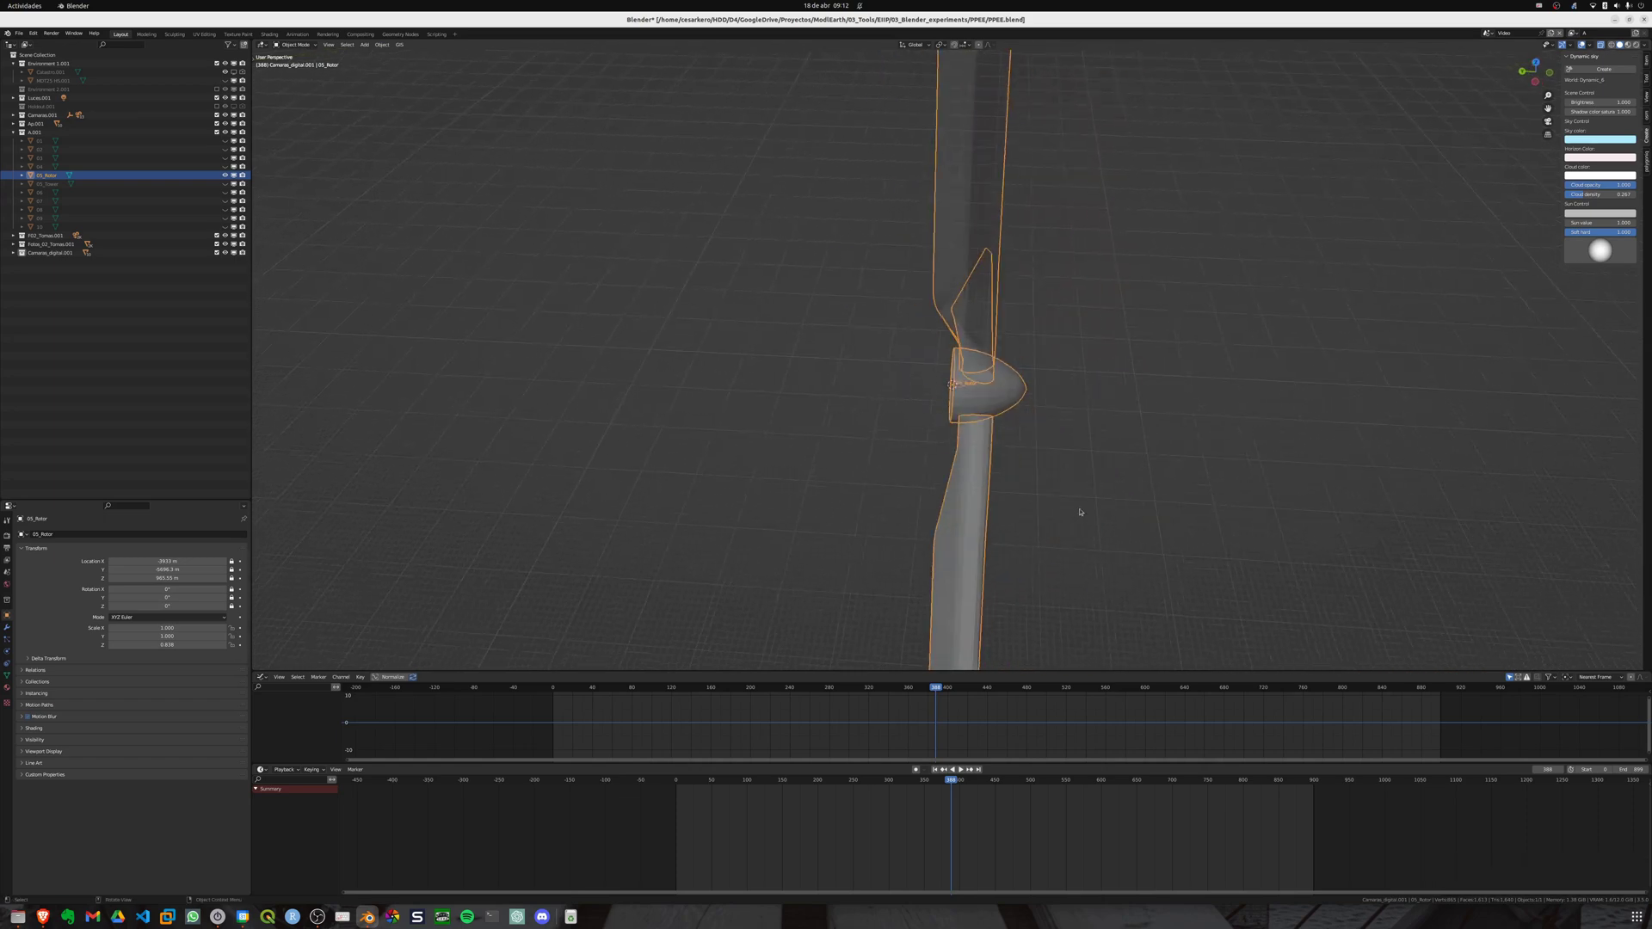
key(KP_1)
key(r)
right_click(1038, 428)
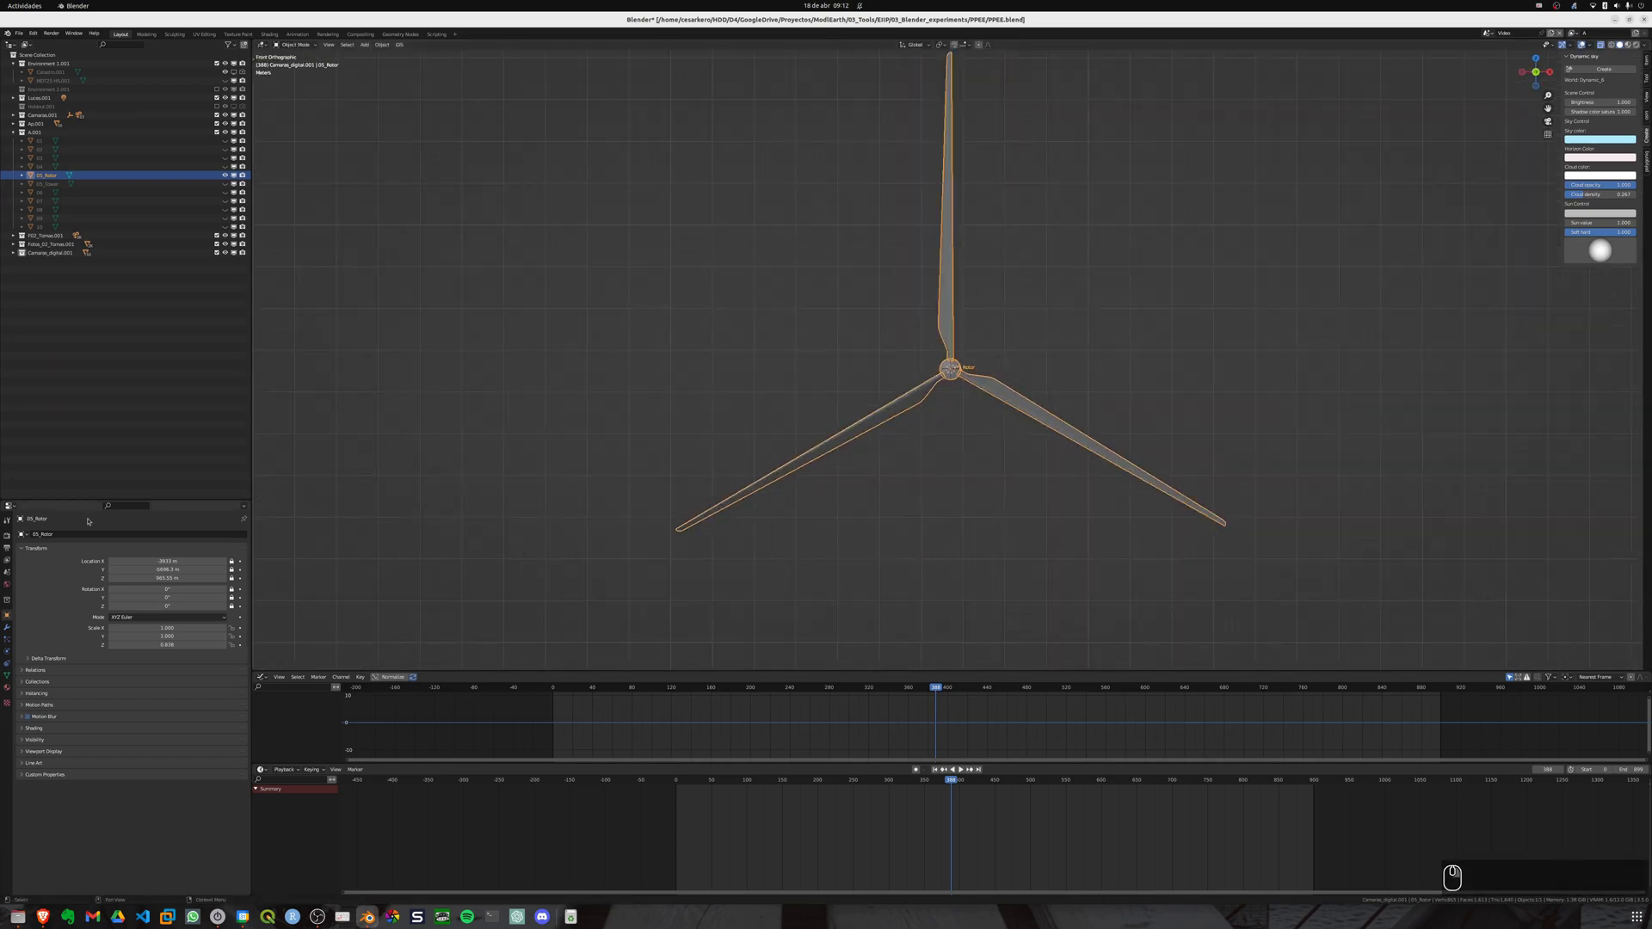
key(r)
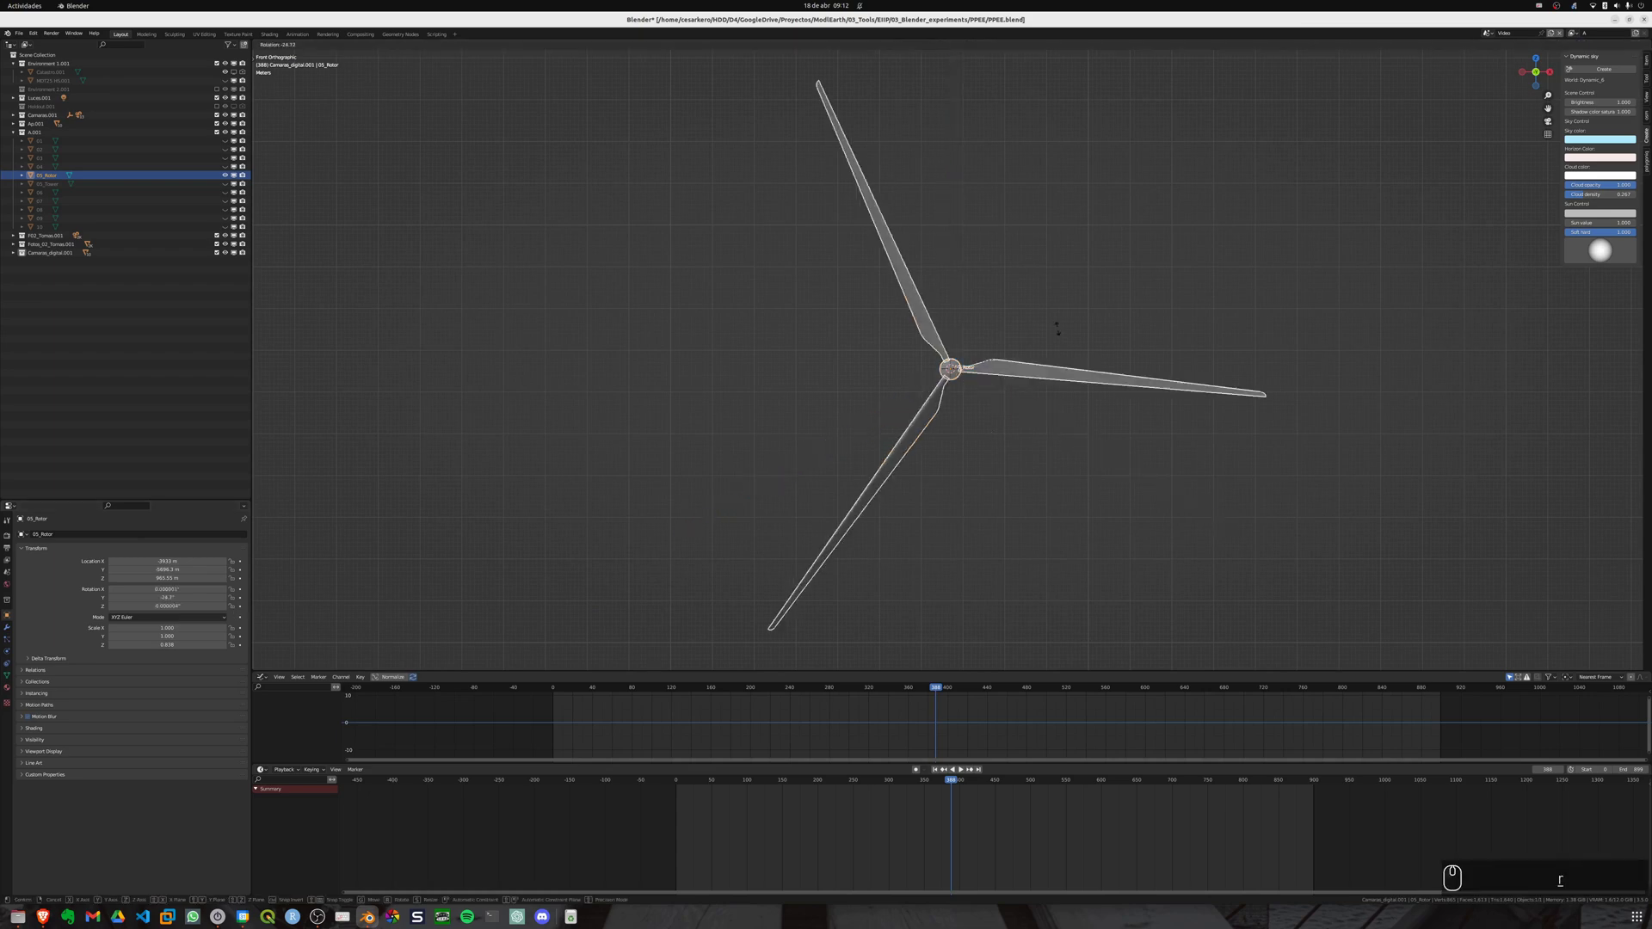
right_click(803, 303)
scroll(802, 304, up, 6)
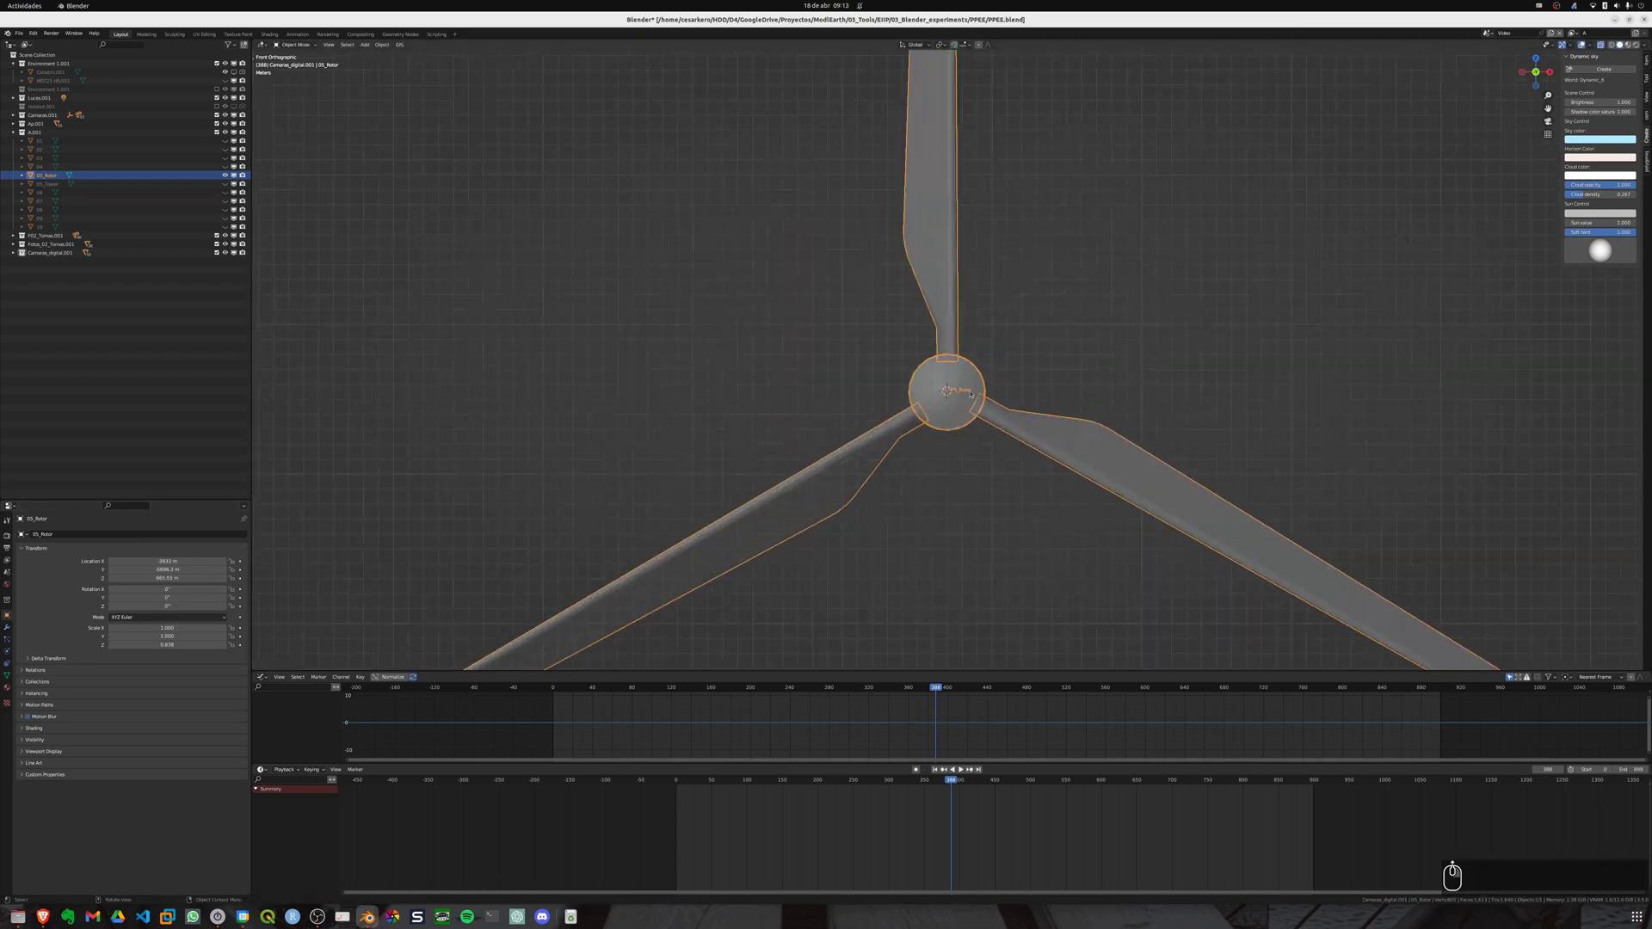
middle_drag(802, 304, 731, 360)
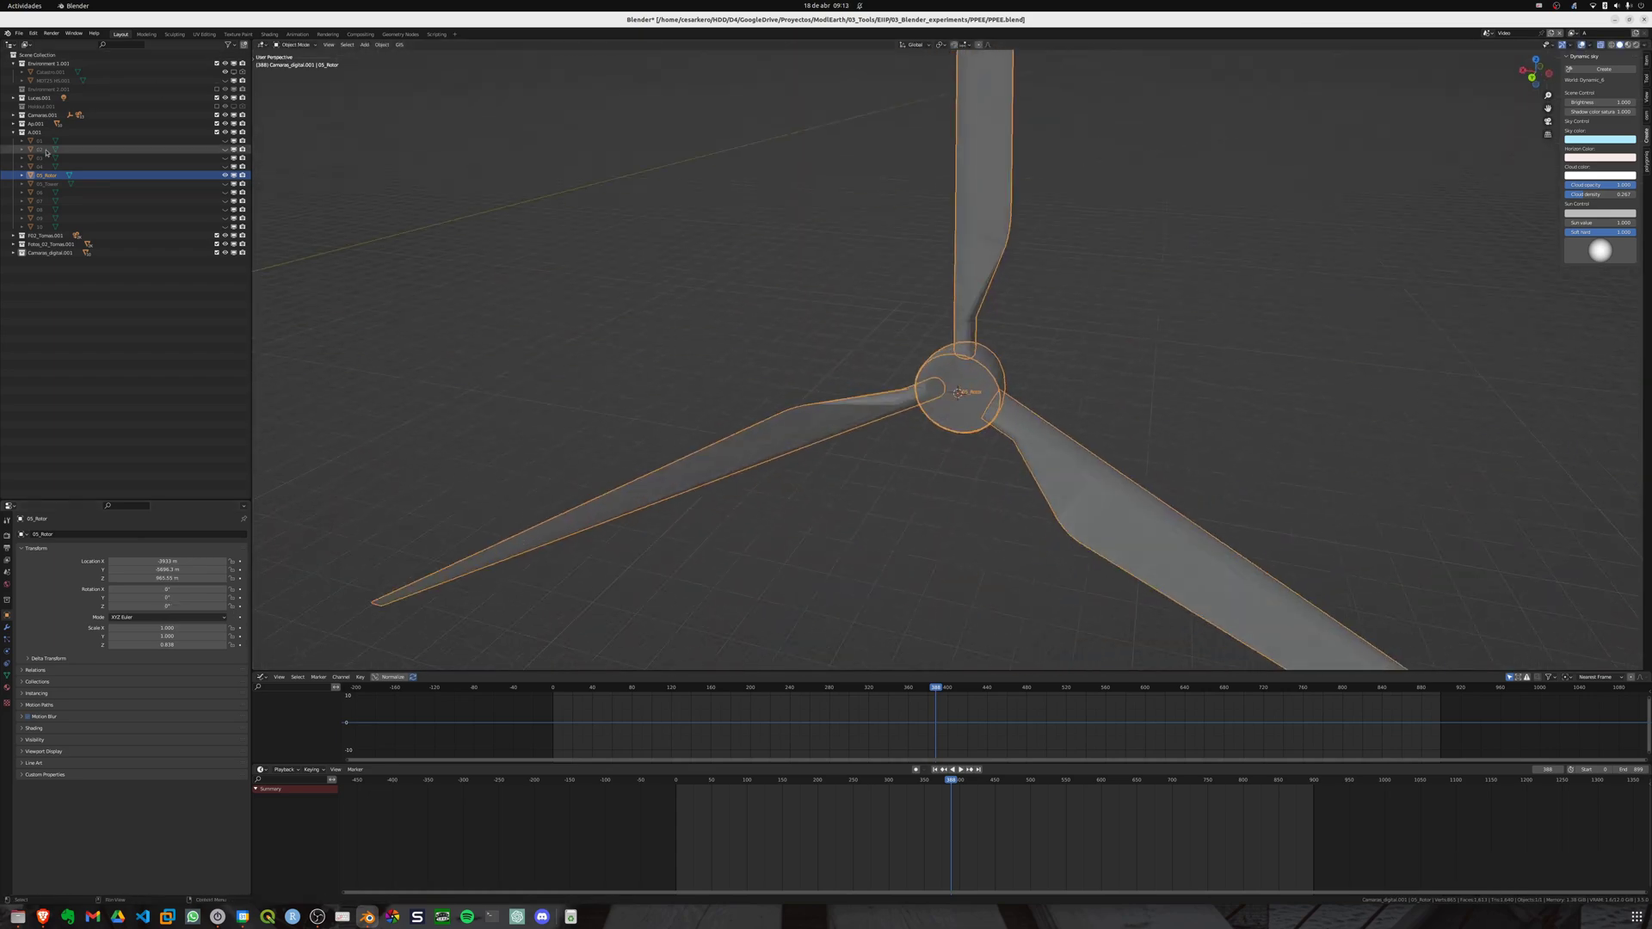
Step: Hide 05_Rotor and show 05_Tower, bringing the nacelle's front end into view
click(225, 175)
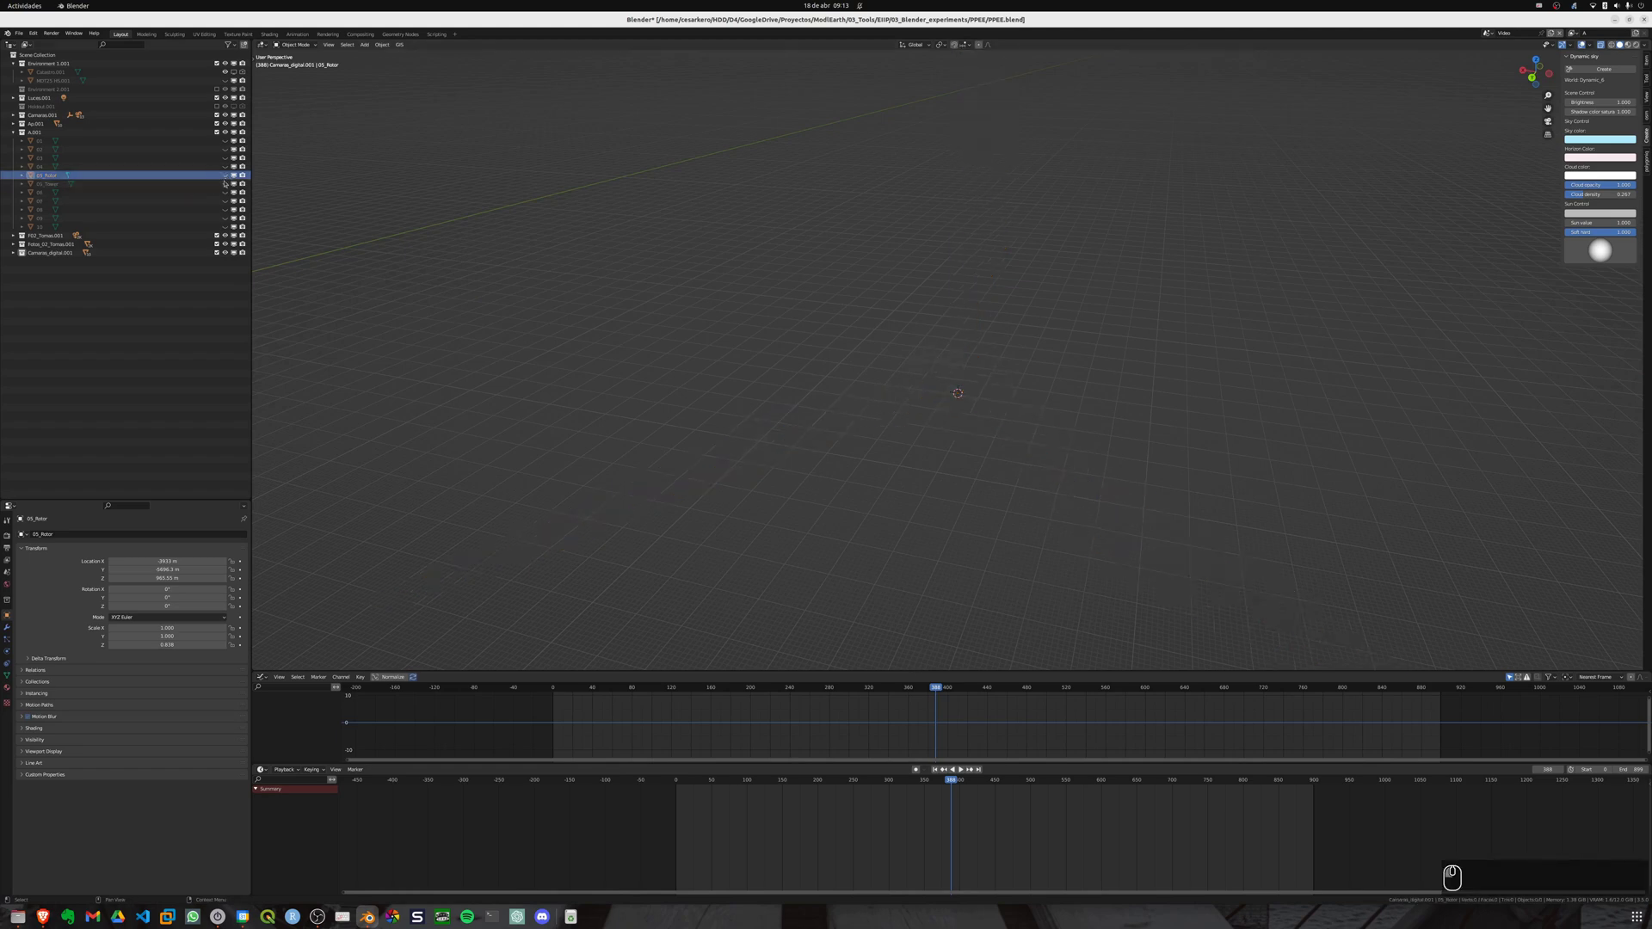
click(225, 184)
click(950, 471)
middle_drag(1016, 471, 808, 477)
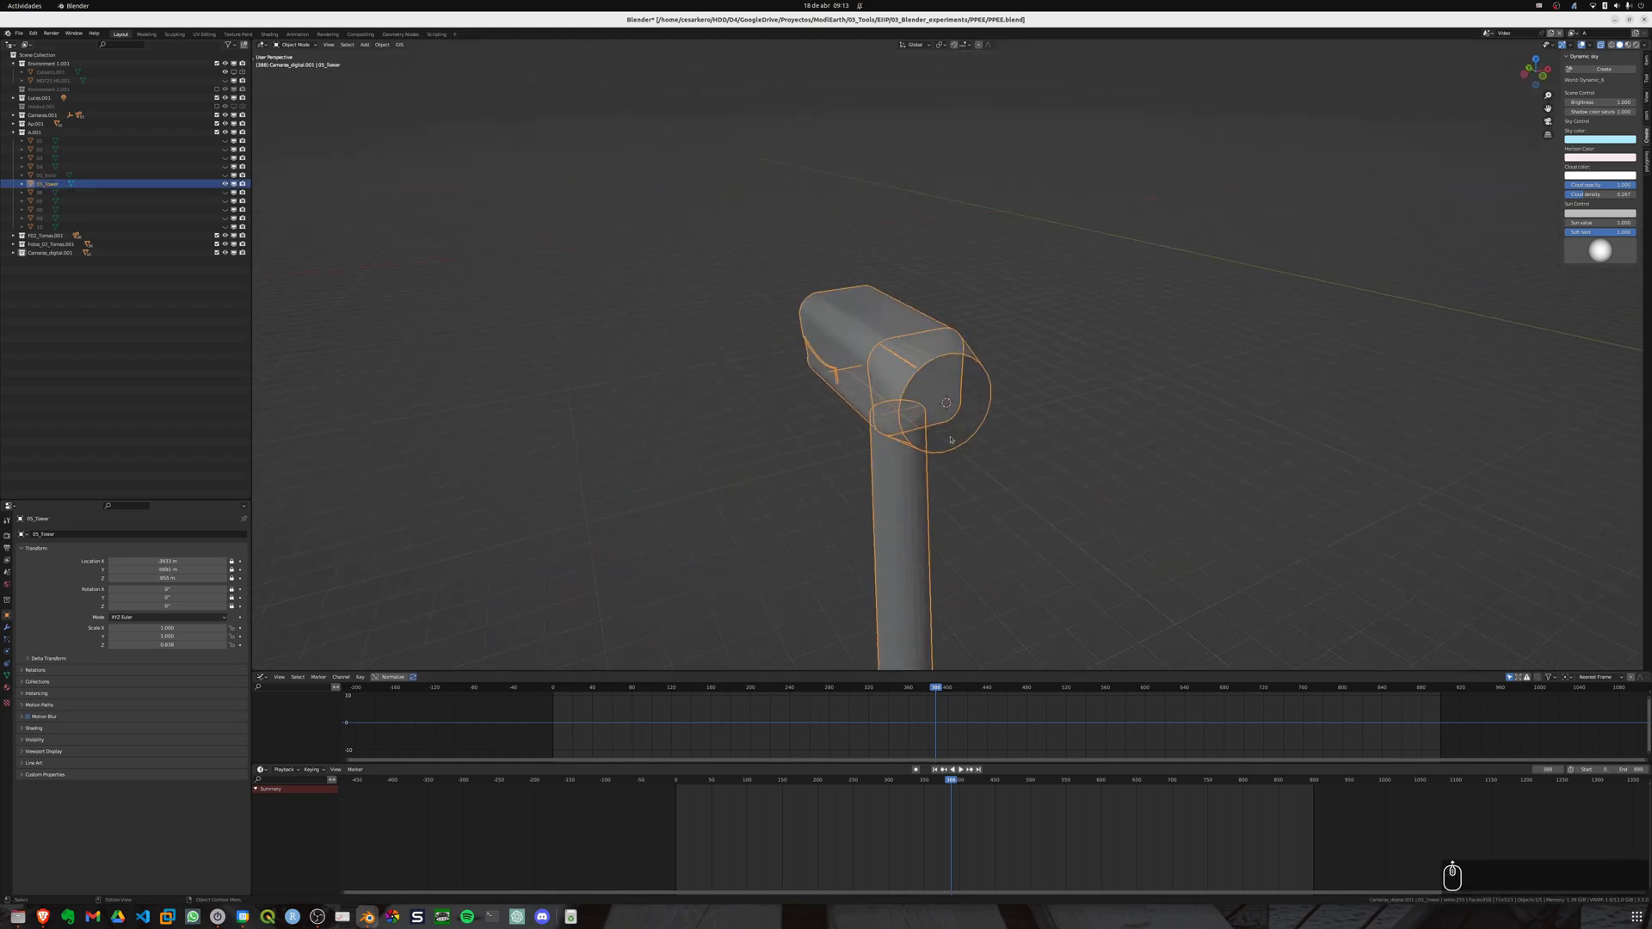
scroll(948, 484, up, 3)
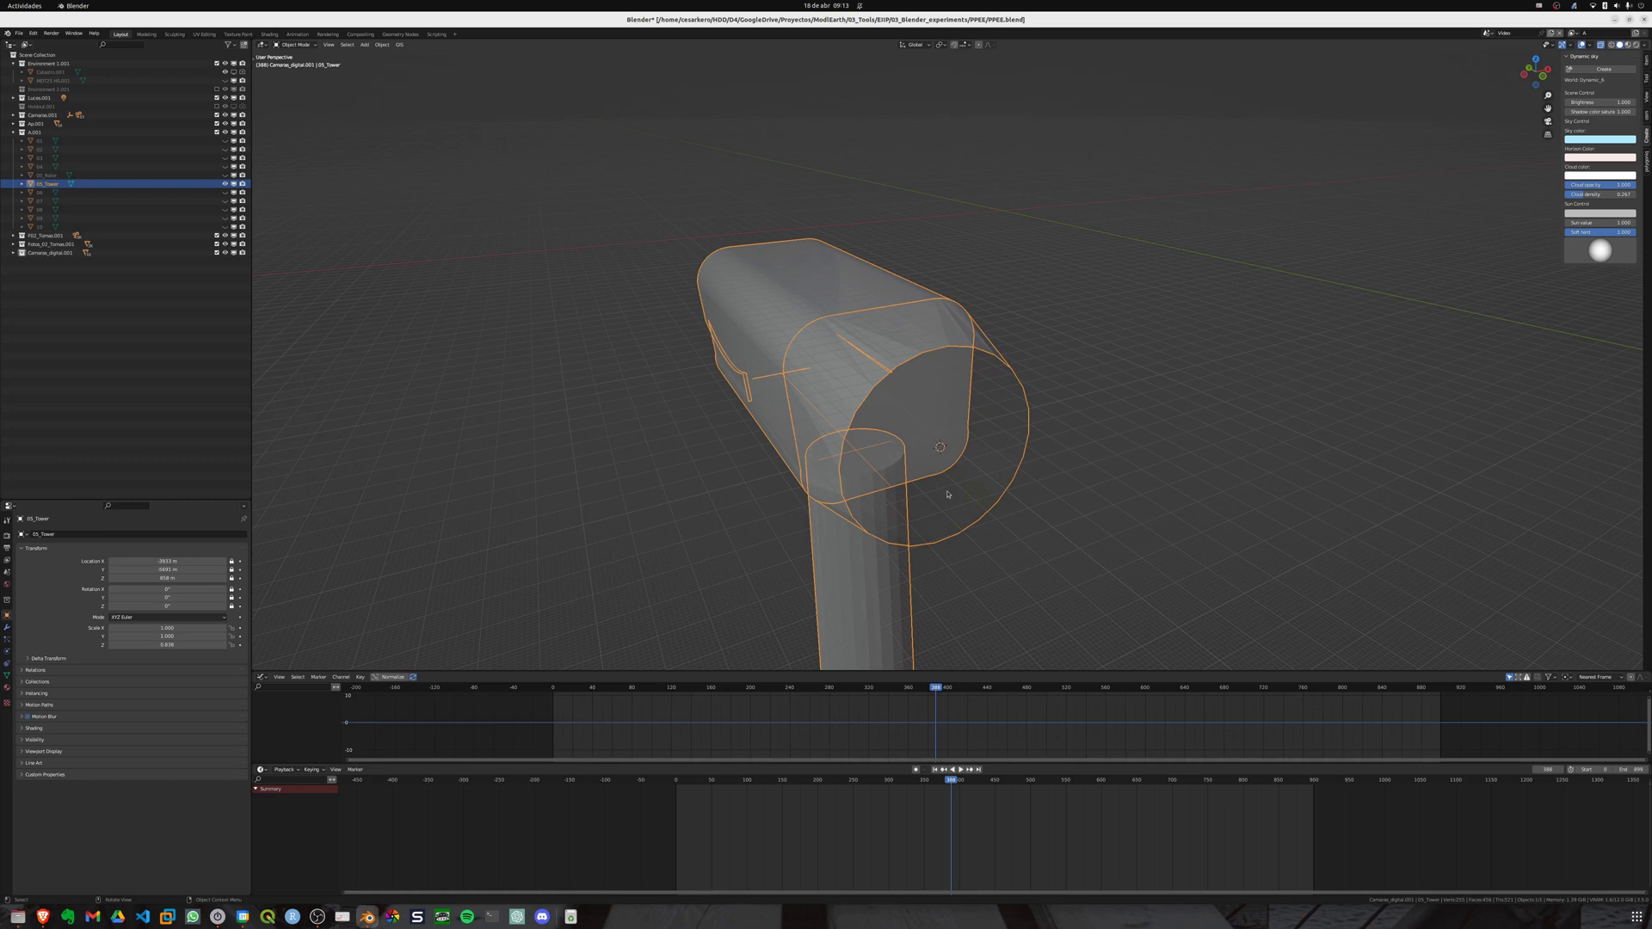
Step: Add a Plain Axes empty at the 3D cursor in front of the nacelle
key(shift+a)
mouse_move(947, 492)
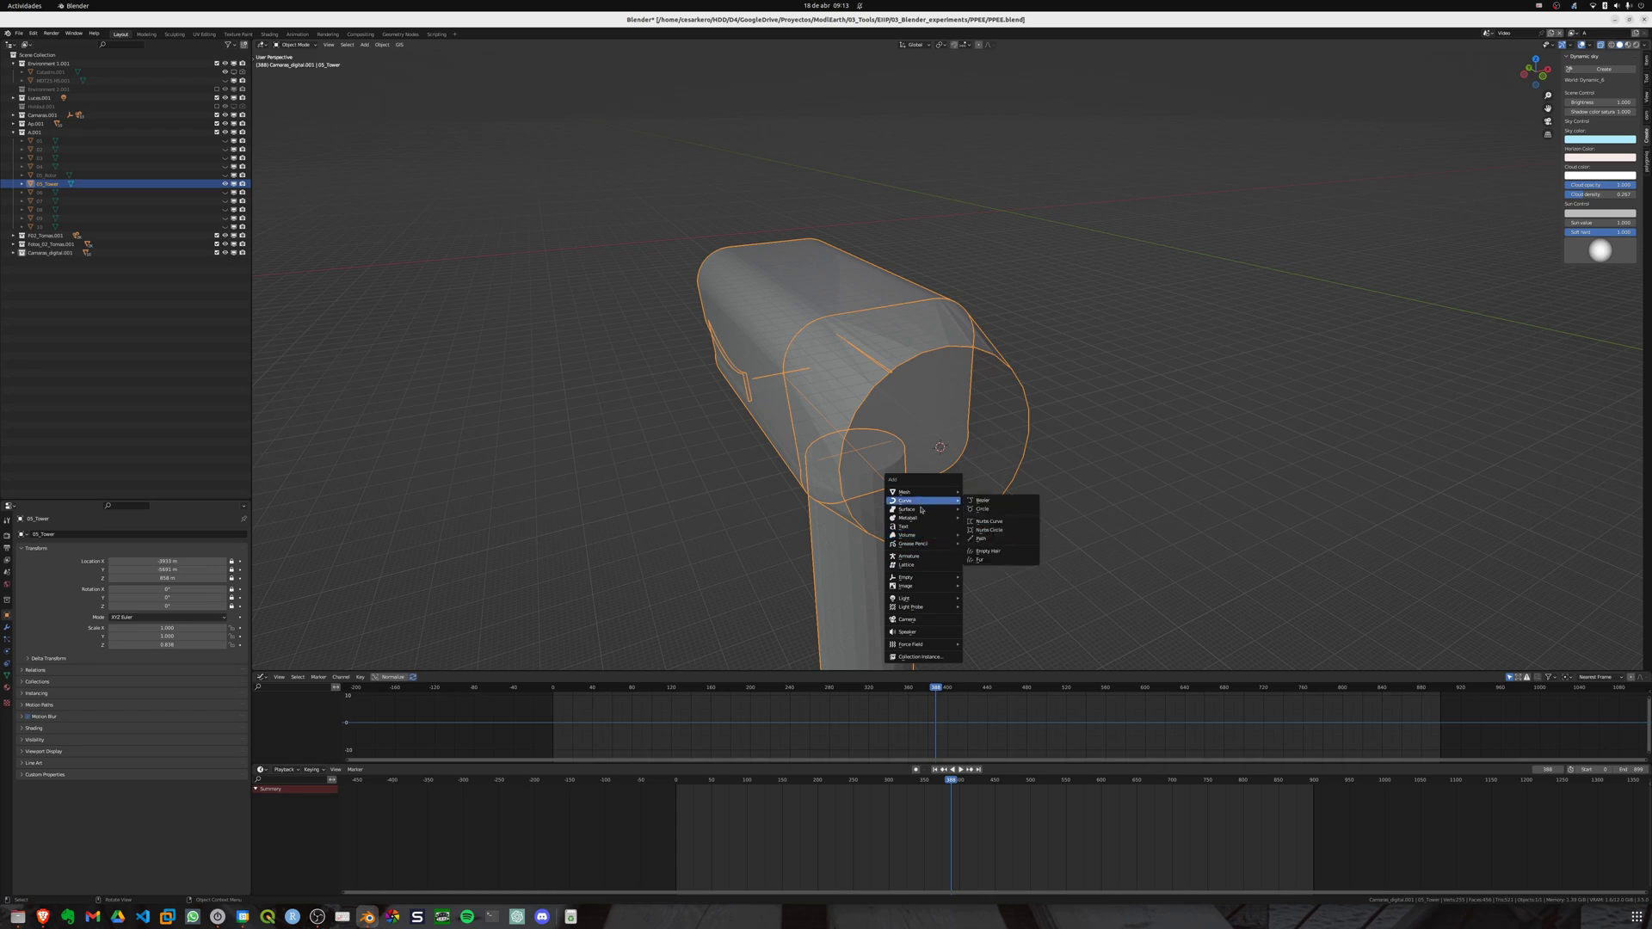
mouse_move(961, 580)
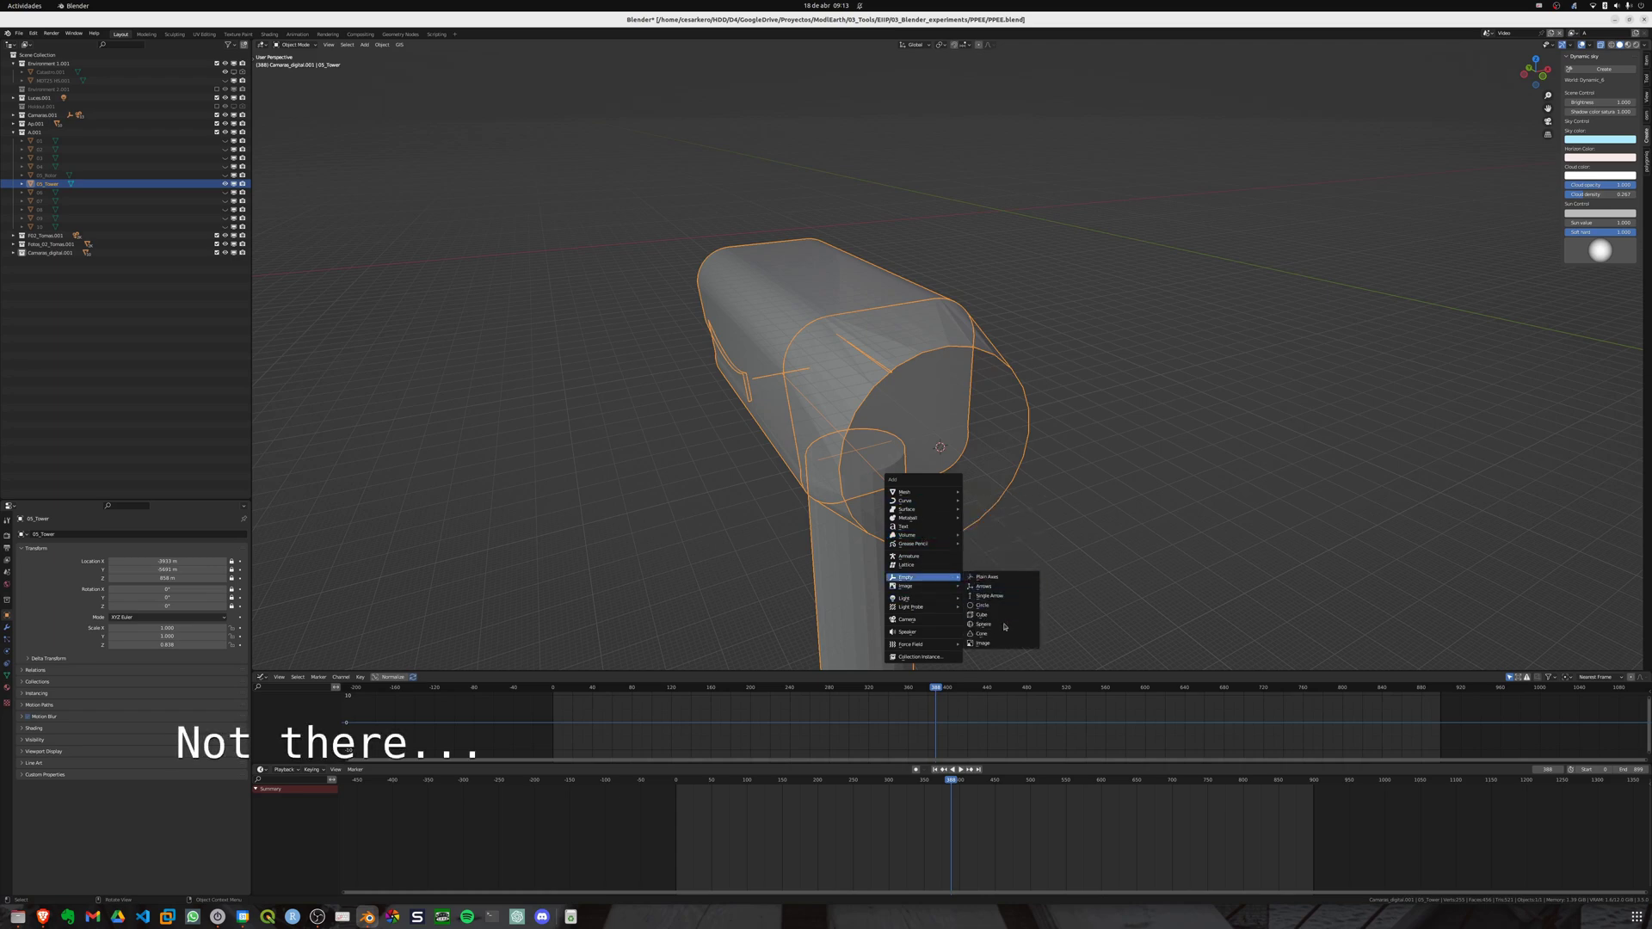
click(988, 576)
middle_drag(942, 497, 977, 509)
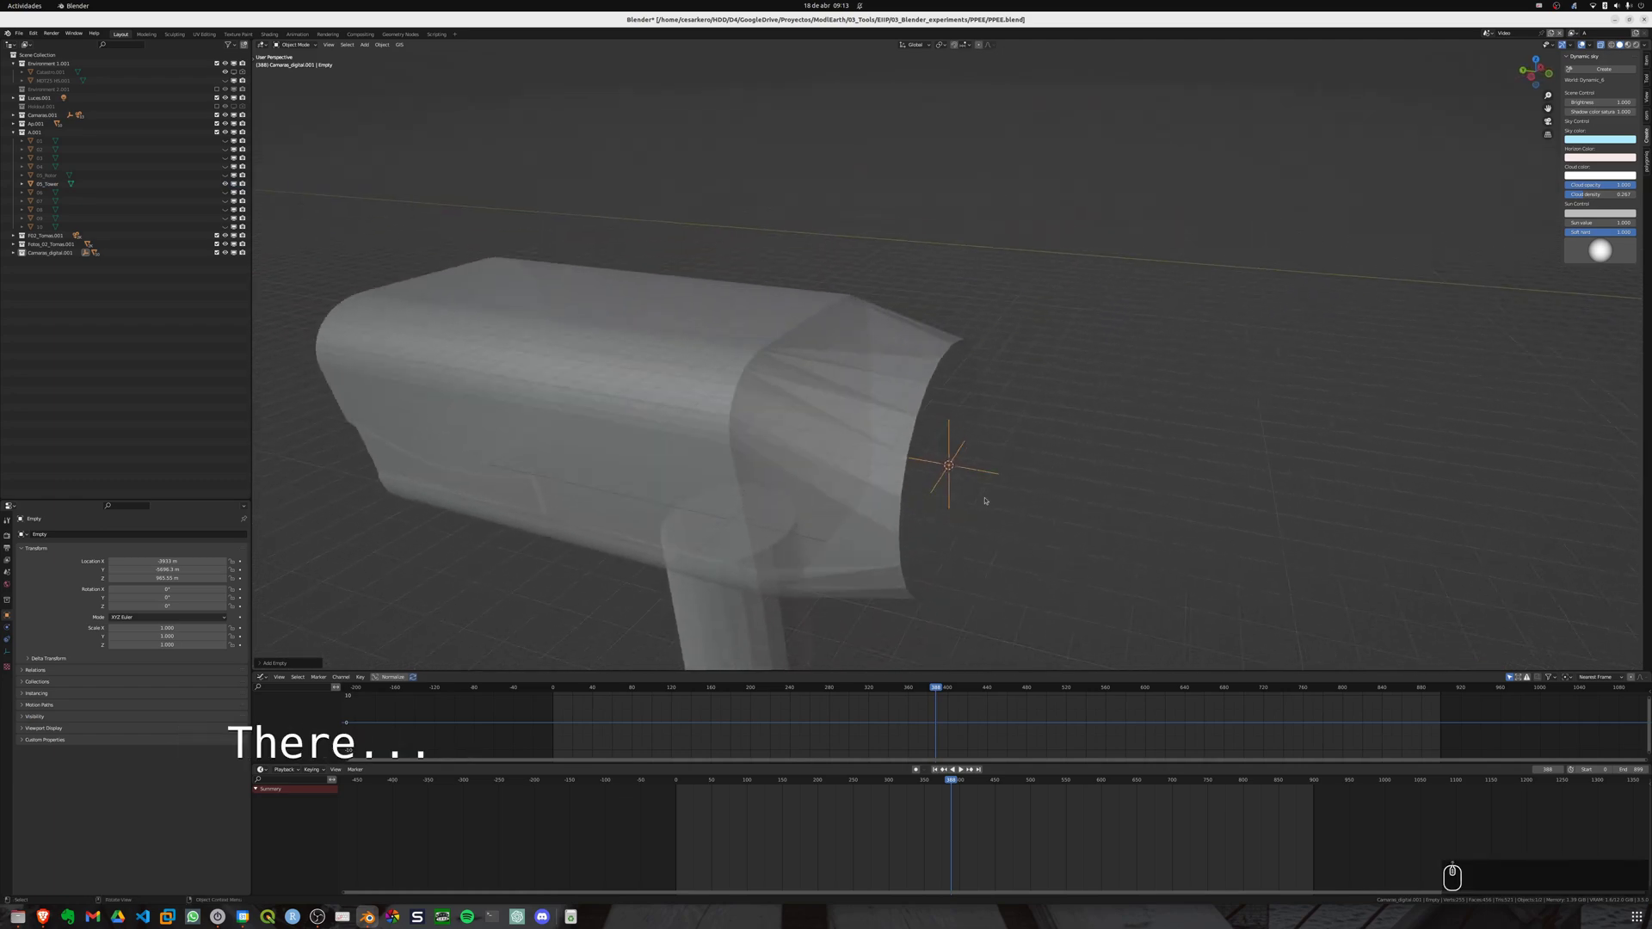
scroll(981, 513, up, 3)
scroll(982, 512, down, 3)
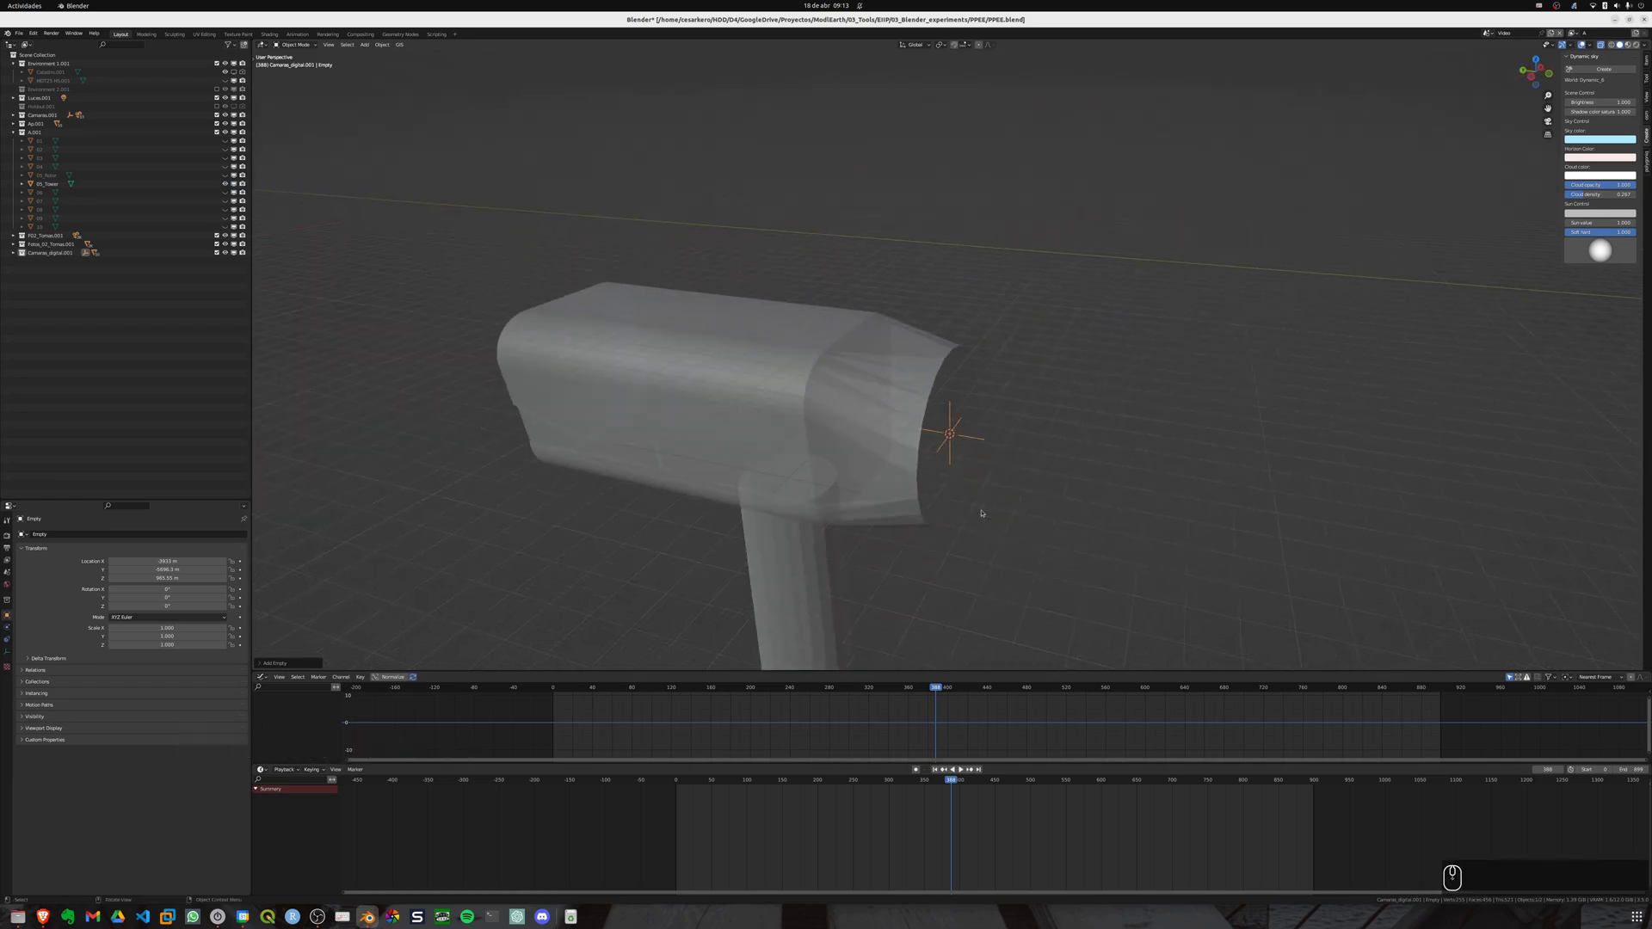
Step: Find the new Empty in the cameras collection and move it into the collection holding the turbine parts
click(13, 115)
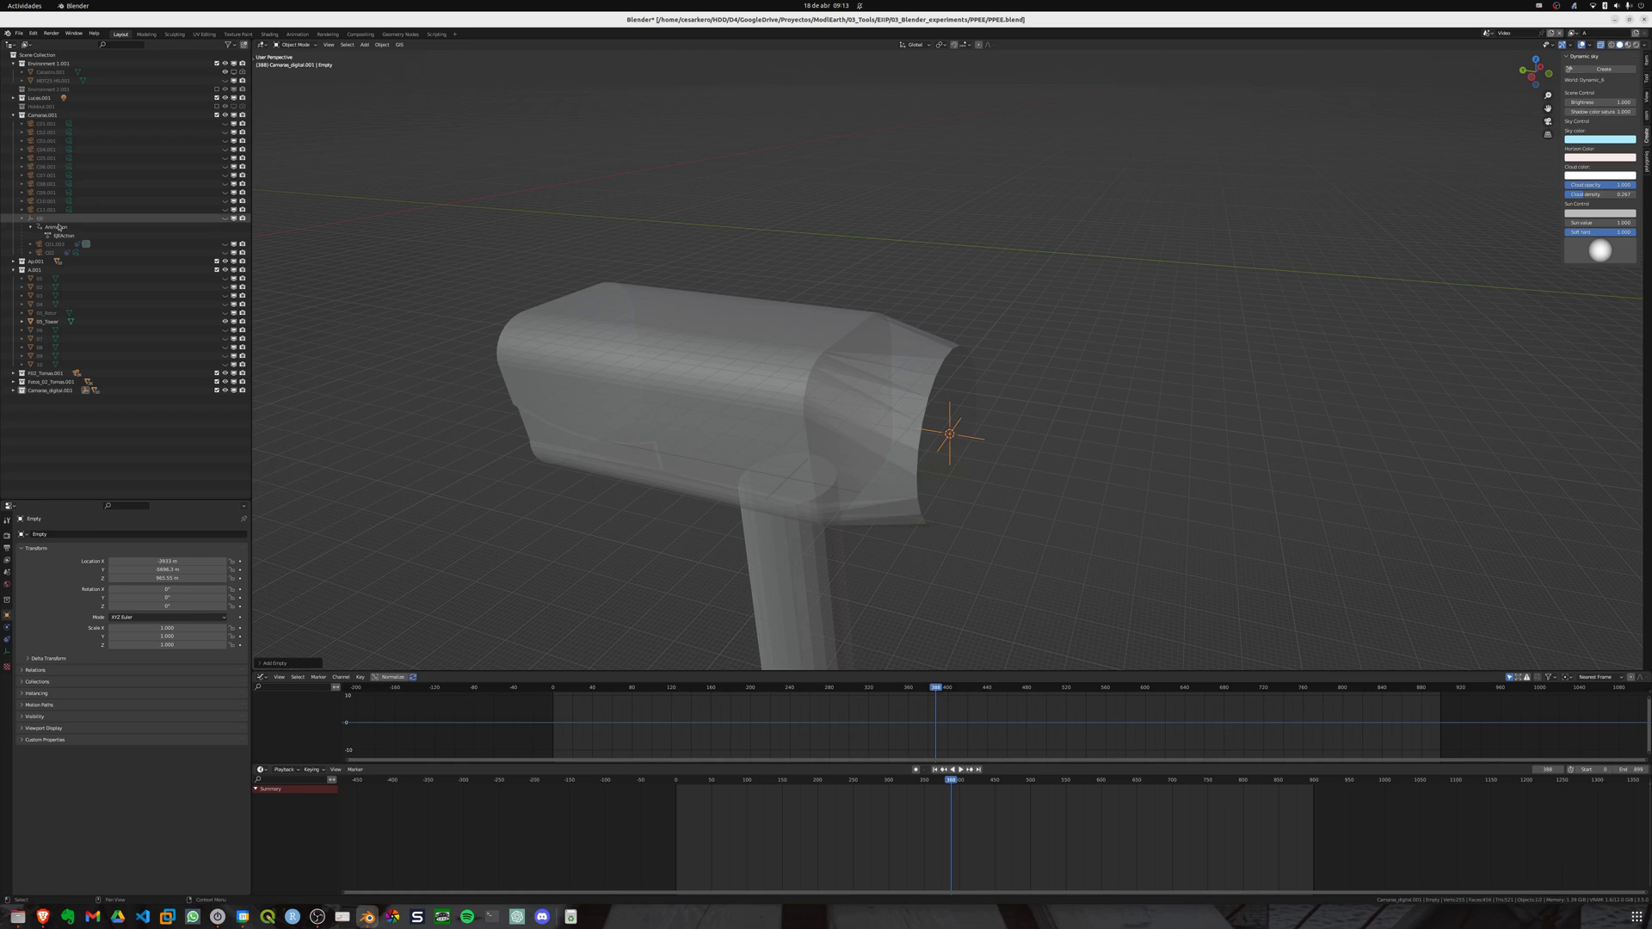
click(13, 115)
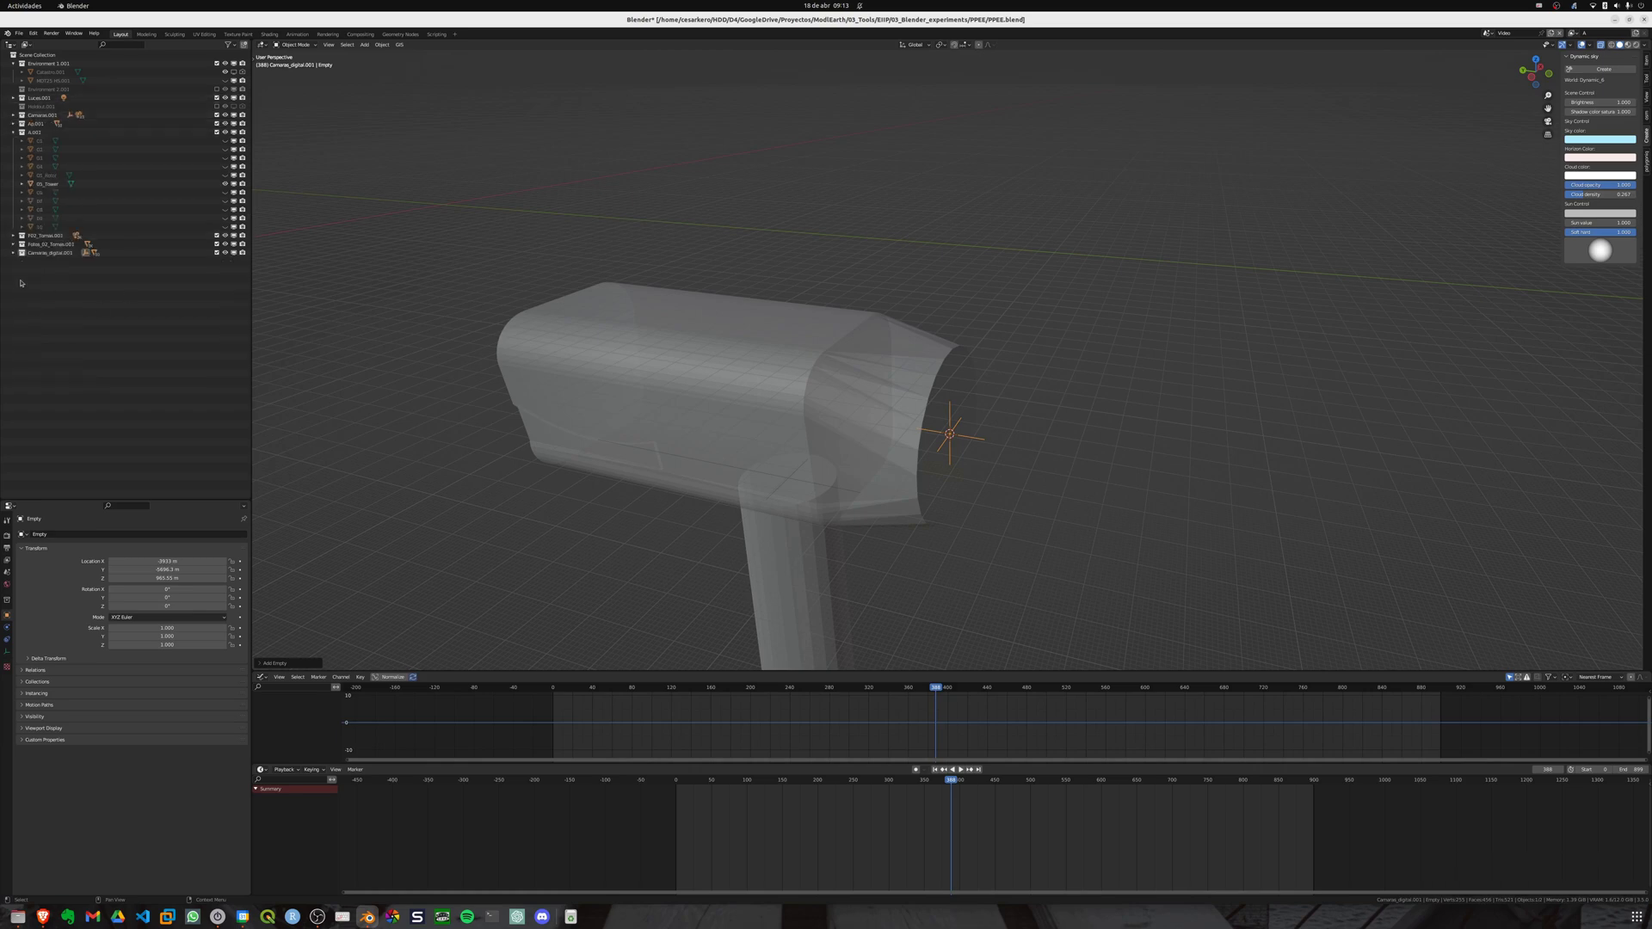
click(13, 253)
drag(41, 347, 62, 176)
Step: Rename the turbine collection as Power Windmills and the empty as 05_Empty
double_click(74, 133)
text(Power)
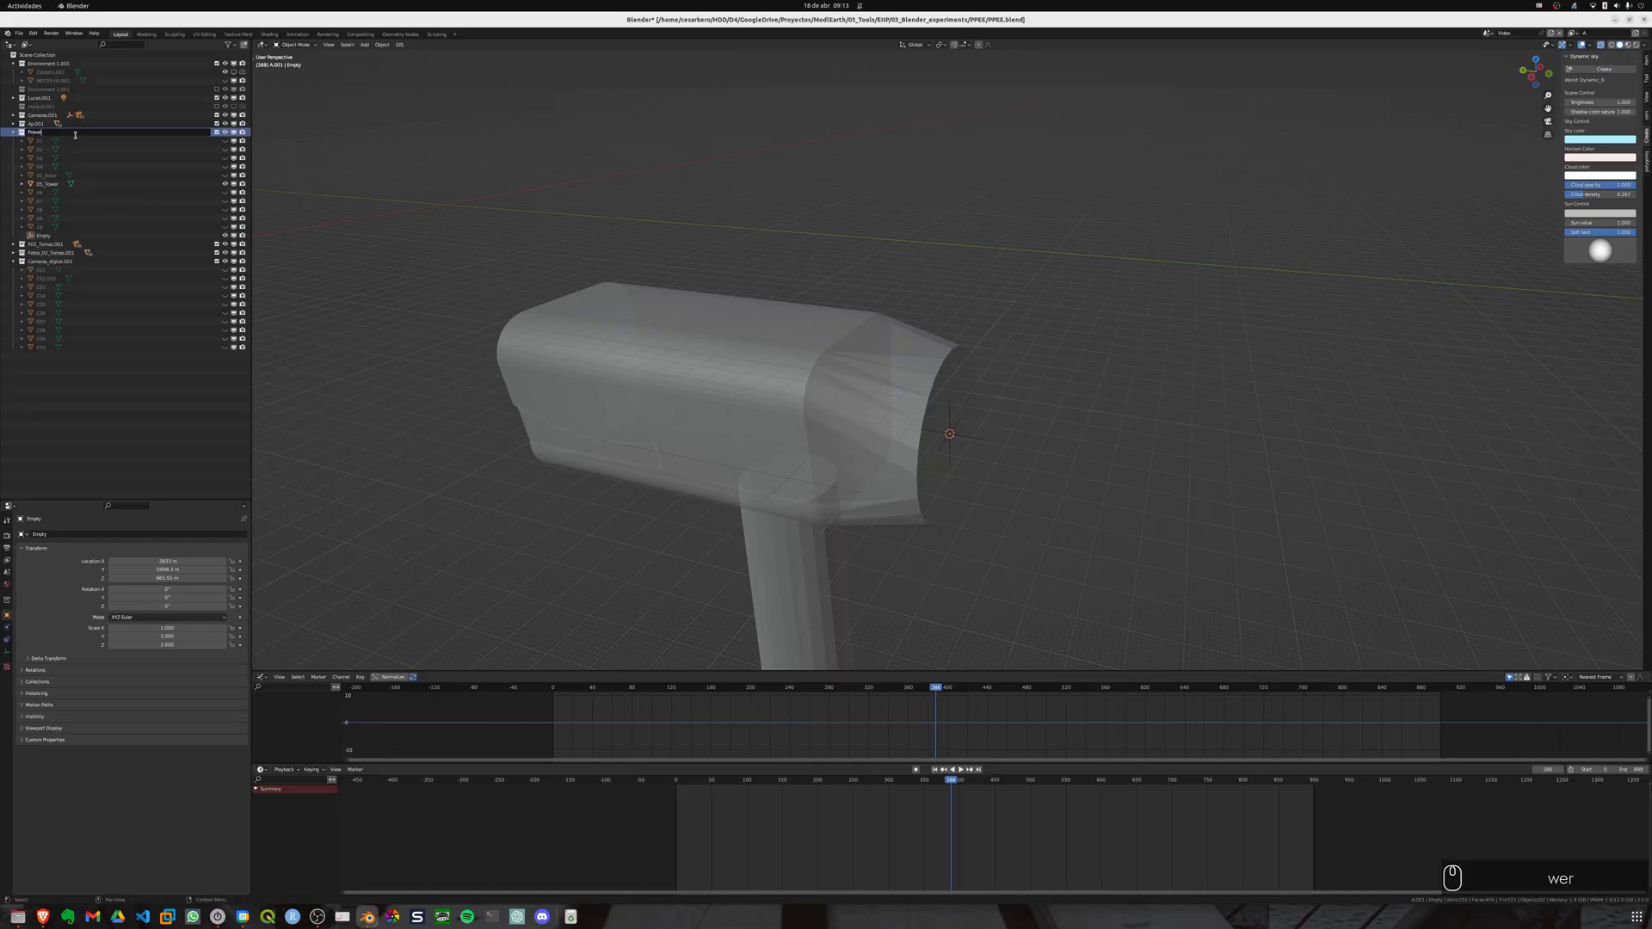
text( Windmills)
double_click(60, 236)
text(05_Empty)
key(Return)
Step: Show the rotor again and parent it to 05_Empty with Object (Keep Transform)
click(225, 184)
click(47, 184)
ctrl+click(48, 175)
key(ctrl+p)
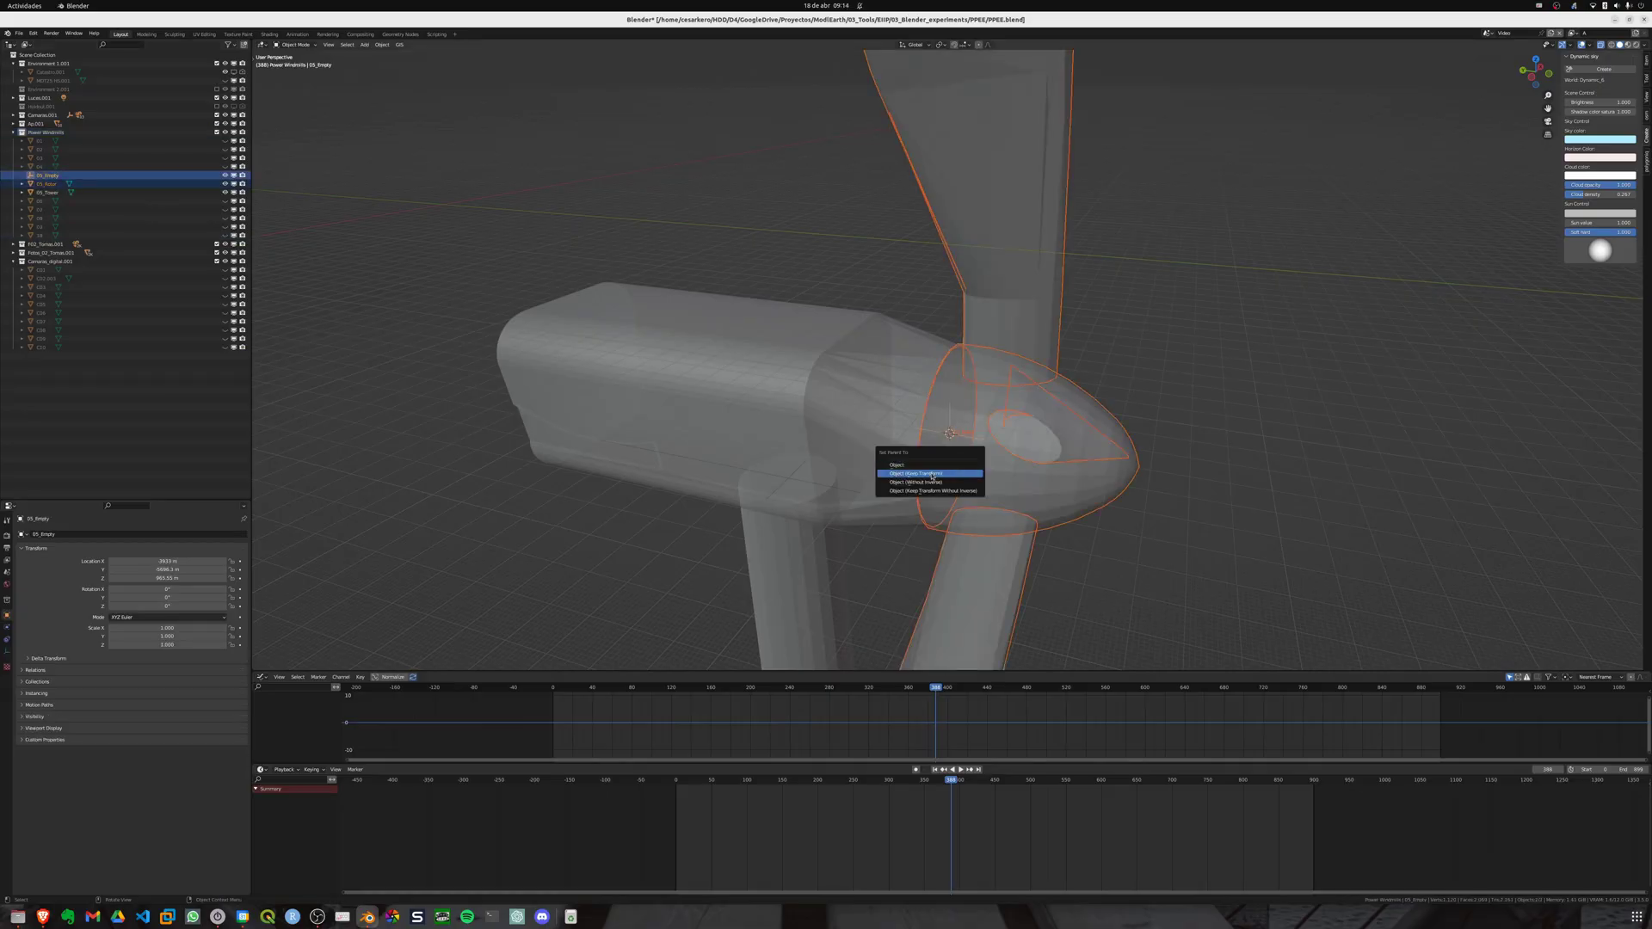
click(931, 473)
Step: Parent 05_Empty to 05_Tower
click(949, 434)
middle_drag(950, 433, 925, 405)
shift+click(760, 503)
key(ctrl+p)
click(760, 503)
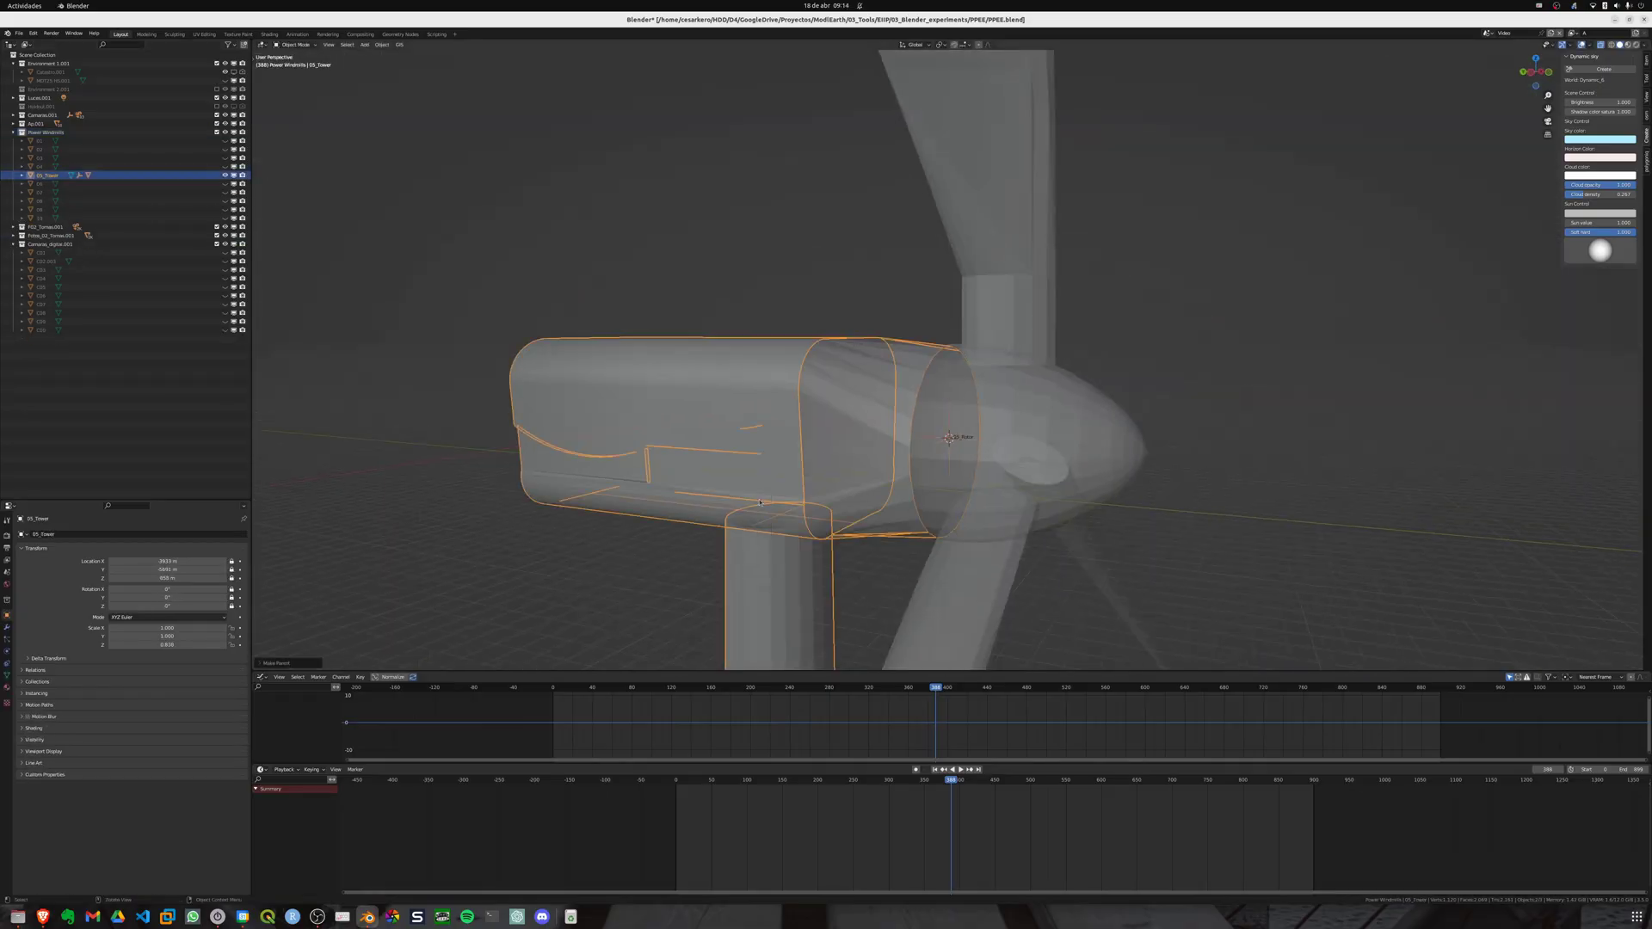
click(760, 503)
Step: Toggle the location locks of 05_Tower
key(KP_7)
scroll(759, 503, down, 6)
drag(232, 561, 232, 588)
middle_drag(791, 394, 736, 237)
scroll(736, 237, down, 5)
Step: Select 05_Empty beneath the tower and test rotating it with the rotor in the front view, cancelling the rotation
click(22, 175)
click(55, 192)
key(KP_1)
key(r)
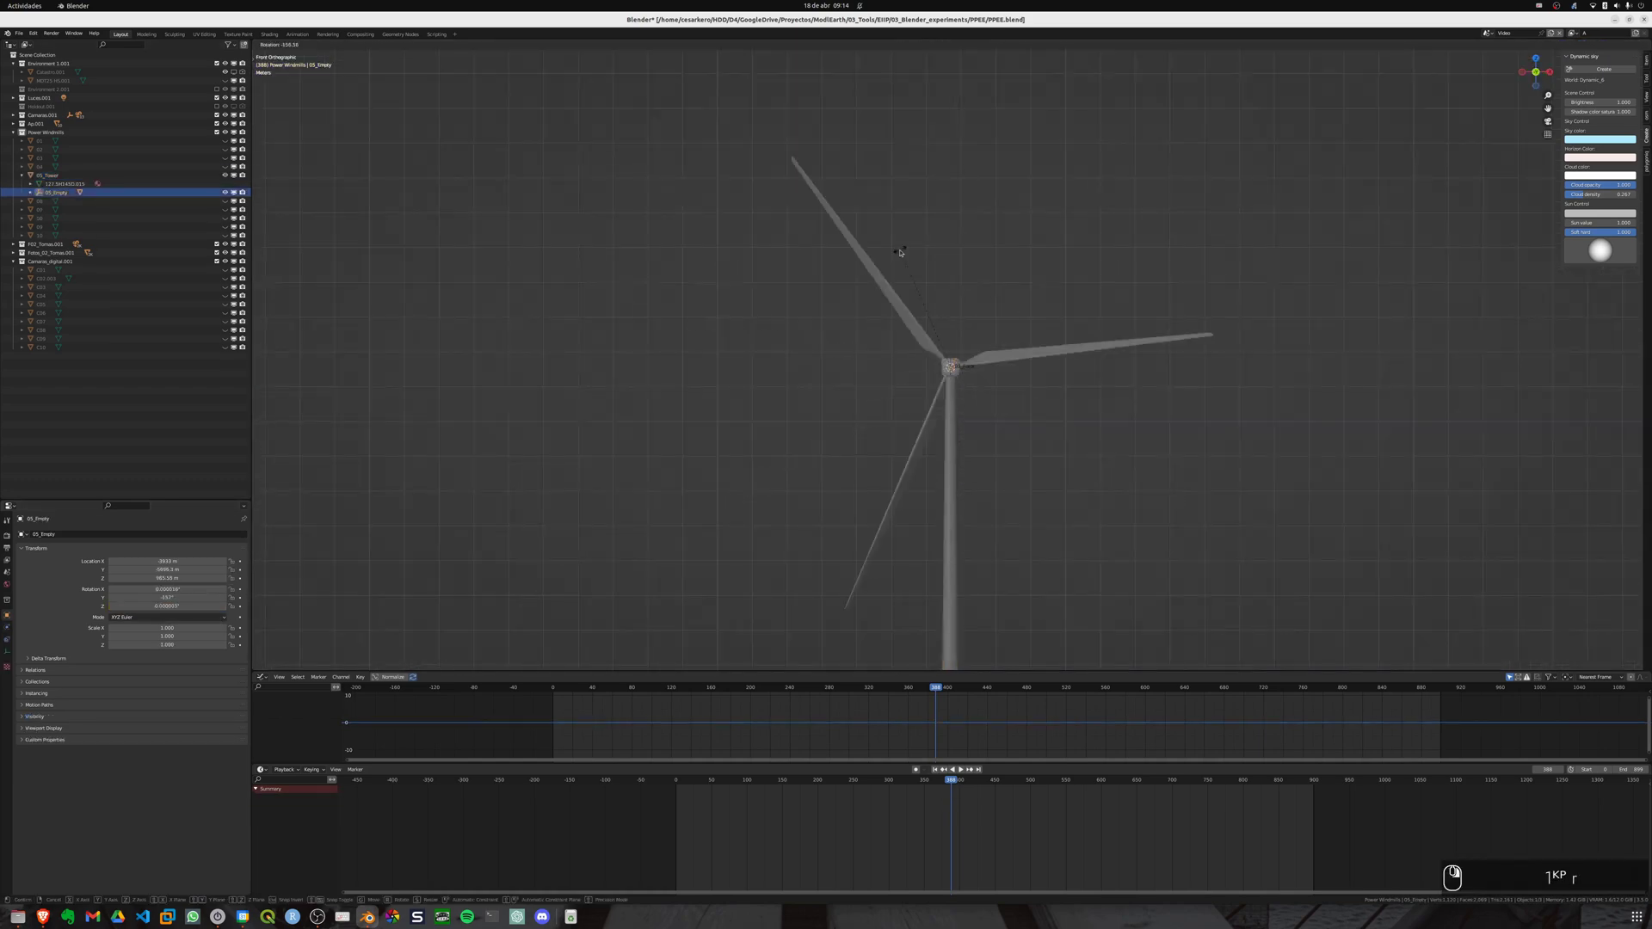
right_click(900, 255)
scroll(951, 357, up, 10)
Step: Lock the X and Z rotation of 05_Empty
click(231, 589)
middle_drag(795, 524, 929, 370)
key(KP_7)
scroll(989, 524, down, 5)
Step: Open ChatGPT and tile it side by side with Blender
key(super+Left)
click(516, 916)
click(1644, 20)
click(961, 40)
key(super+Right)
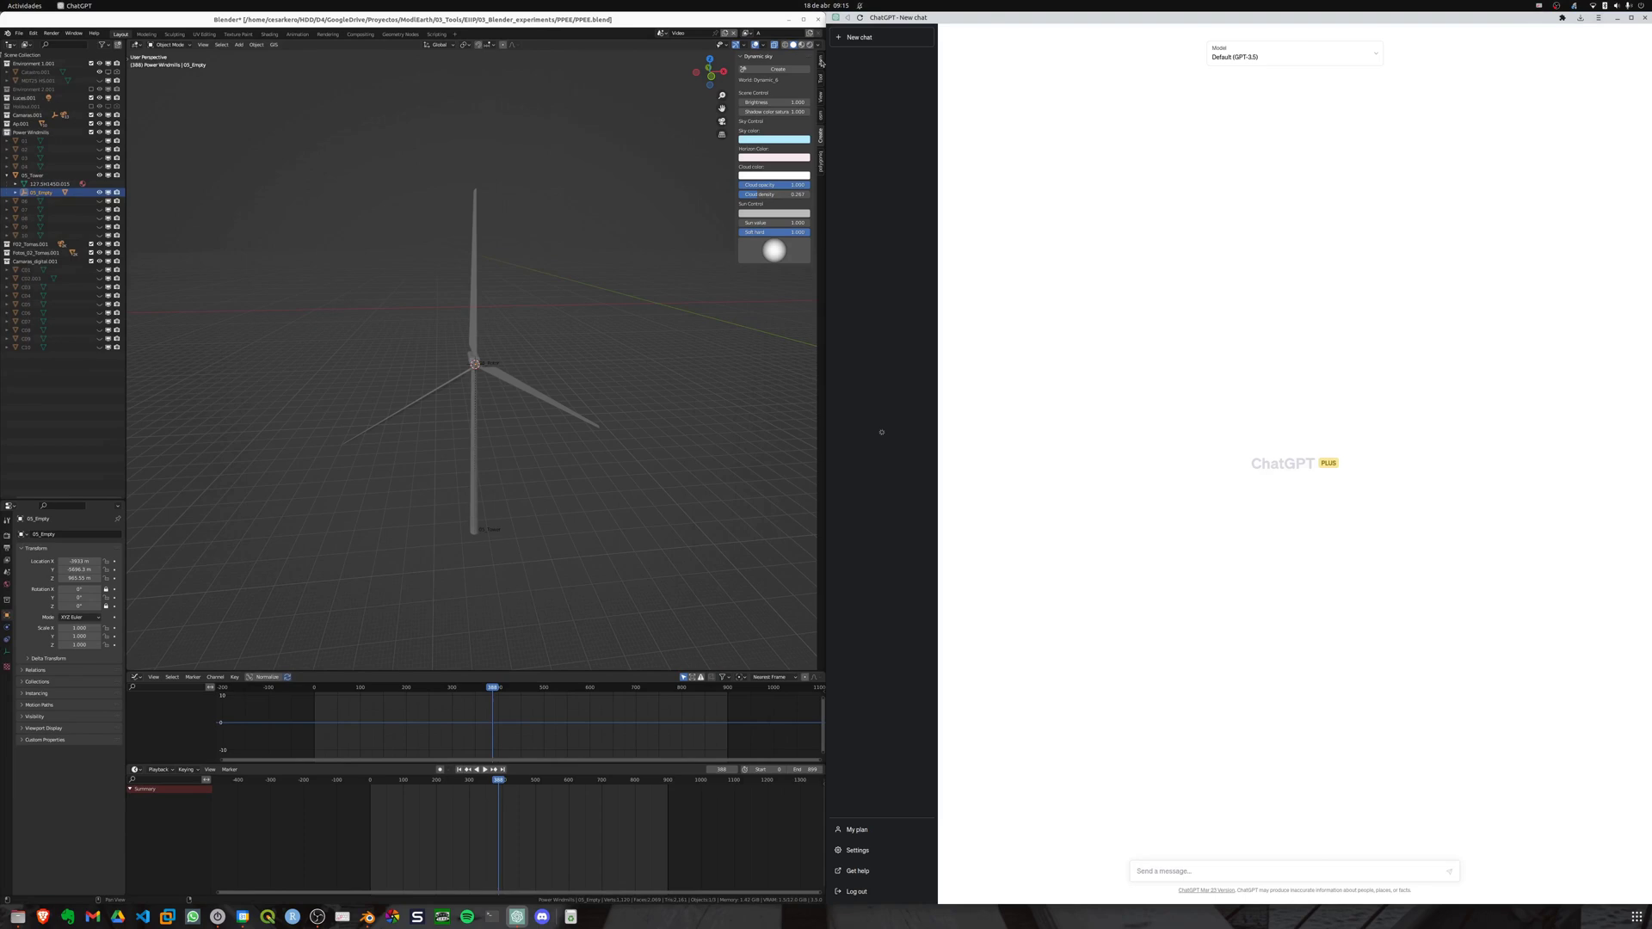
Step: Show the output frame settings in Blender and play the animation from the camera view
click(8, 559)
click(8, 548)
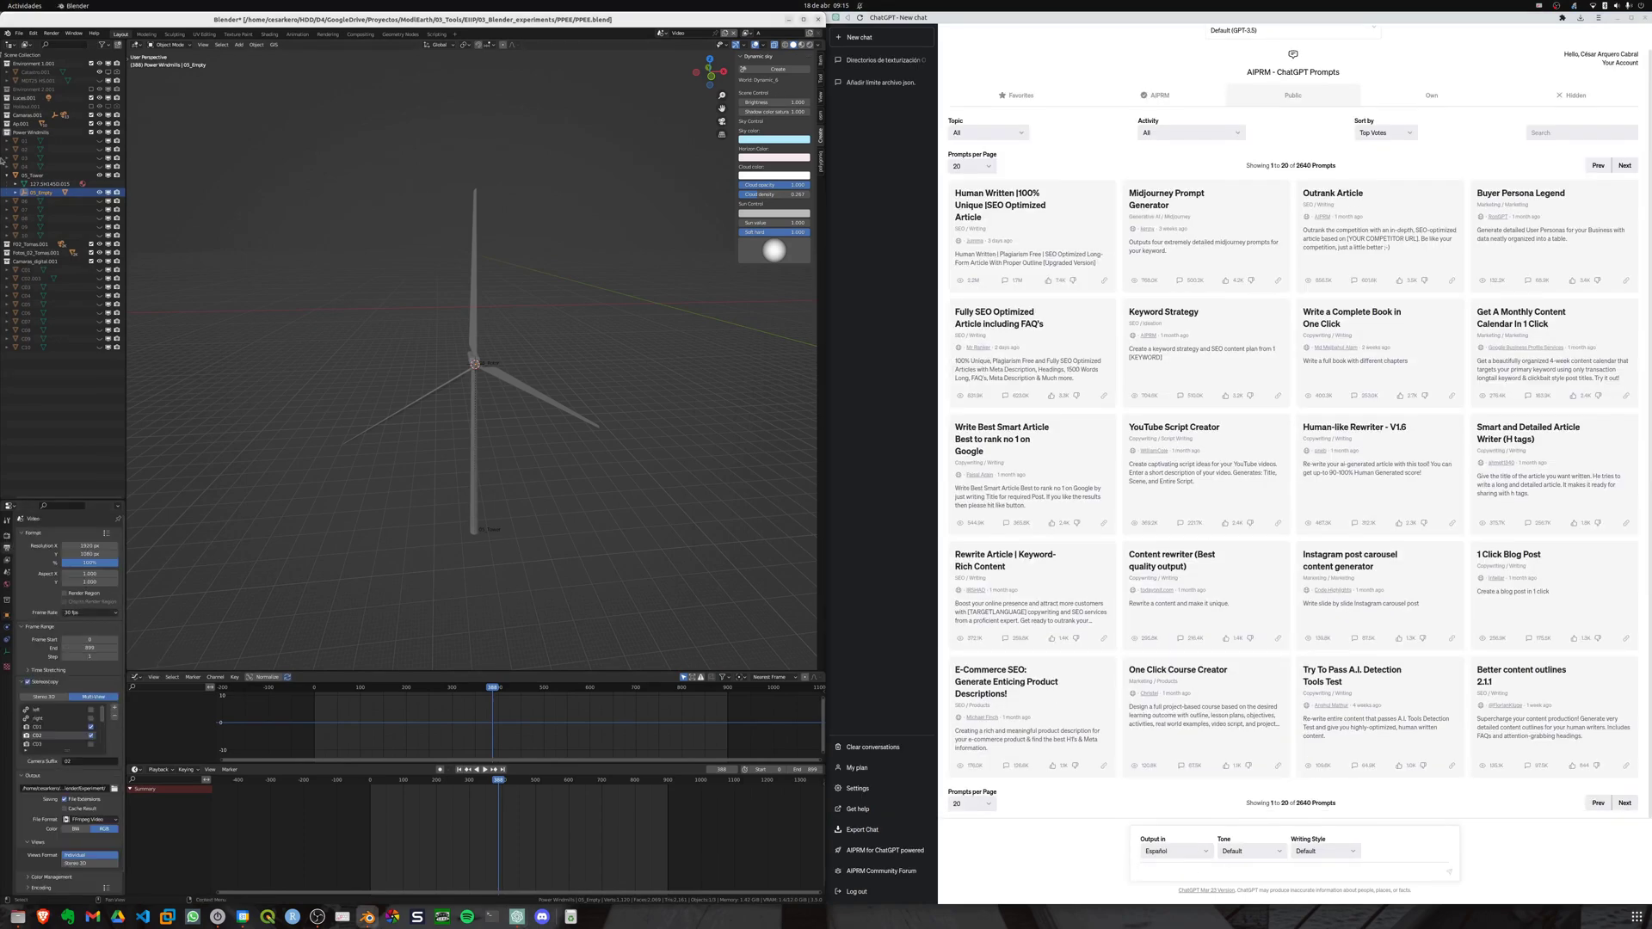
drag(125, 67, 163, 68)
click(13, 114)
key(KP_0)
key(space)
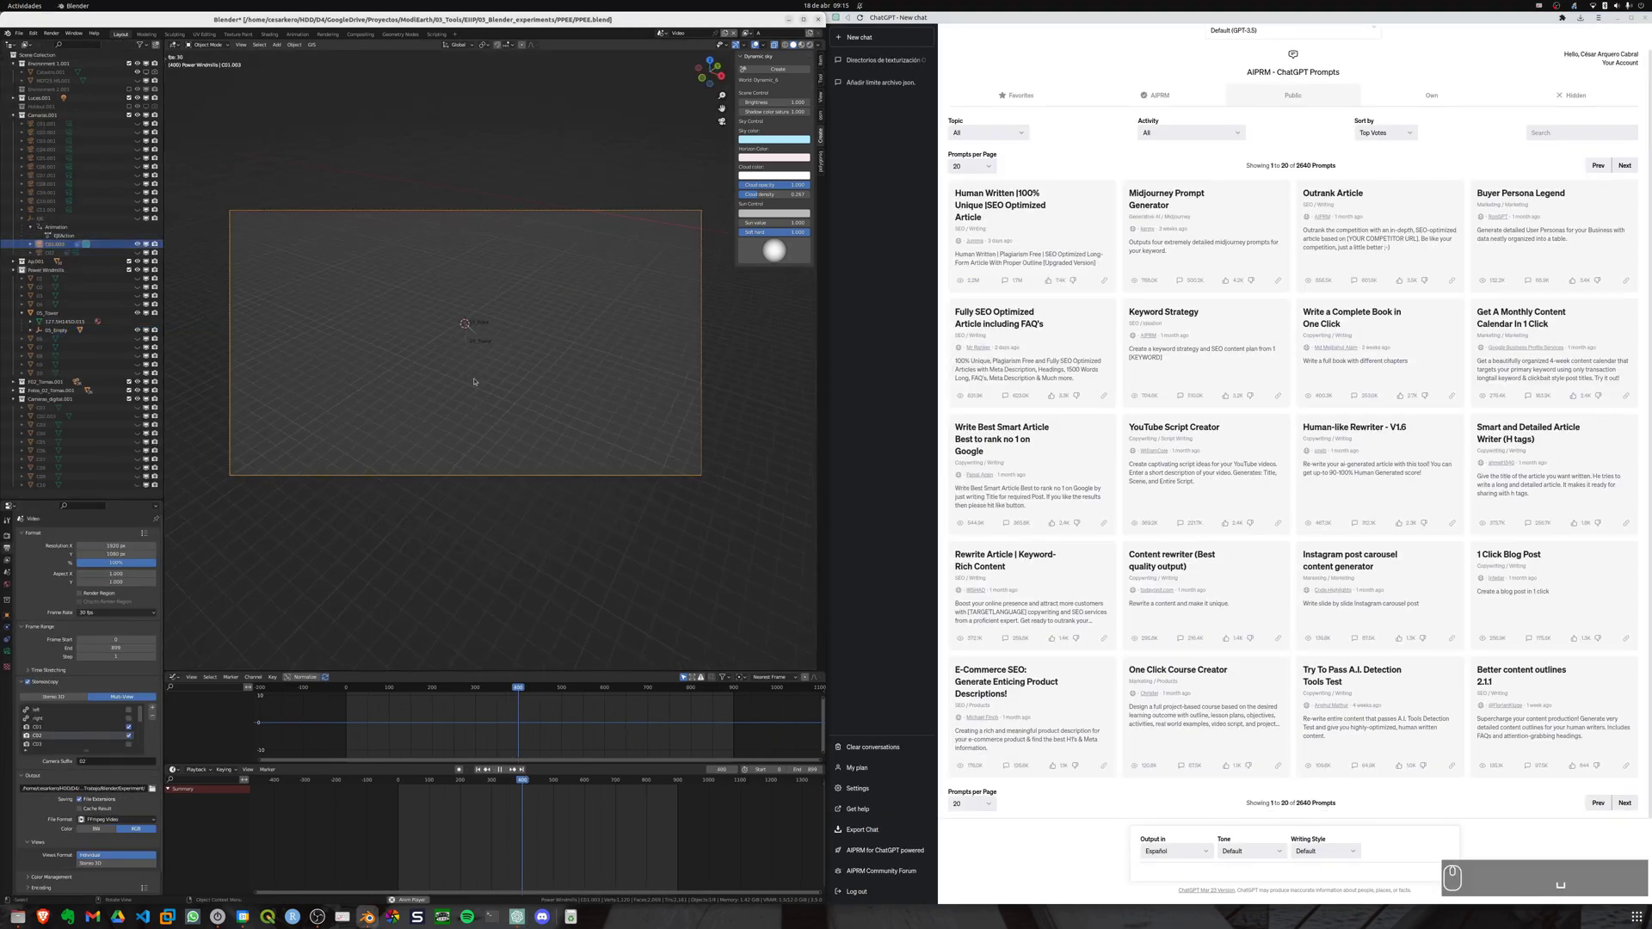
Step: Test different Y rotations of 05_Empty during playback, then cancel the change and stop the playback
click(50, 331)
click(7, 615)
drag(95, 598, 112, 598)
scroll(490, 359, up, 5)
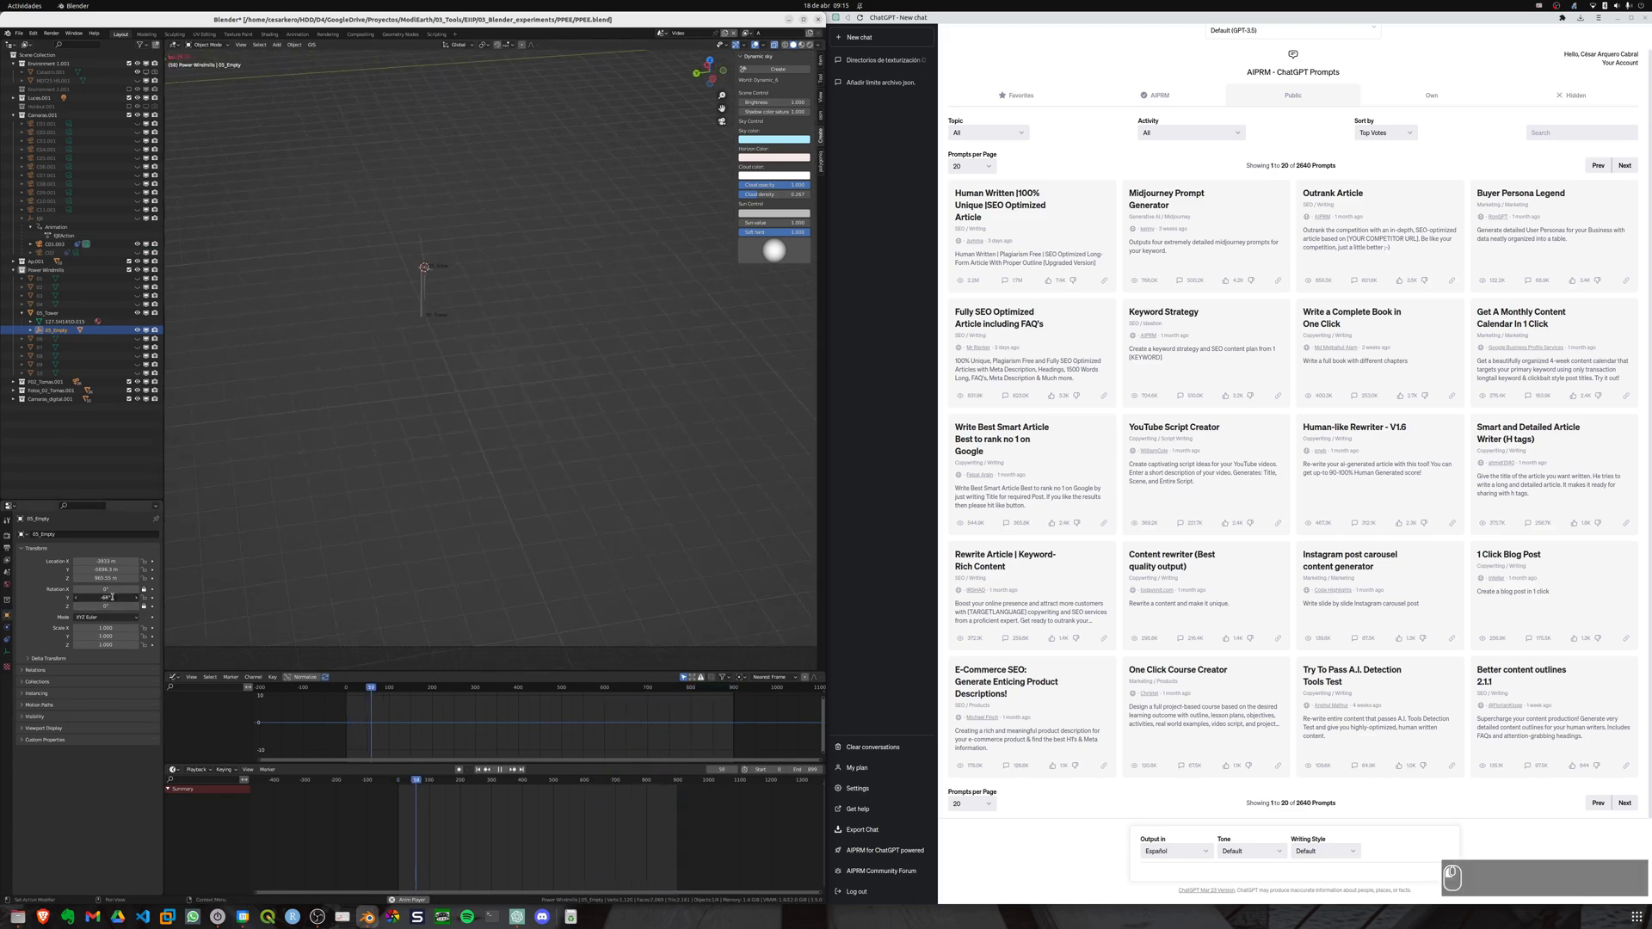
key(Escape)
click(1168, 863)
click(445, 435)
key(space)
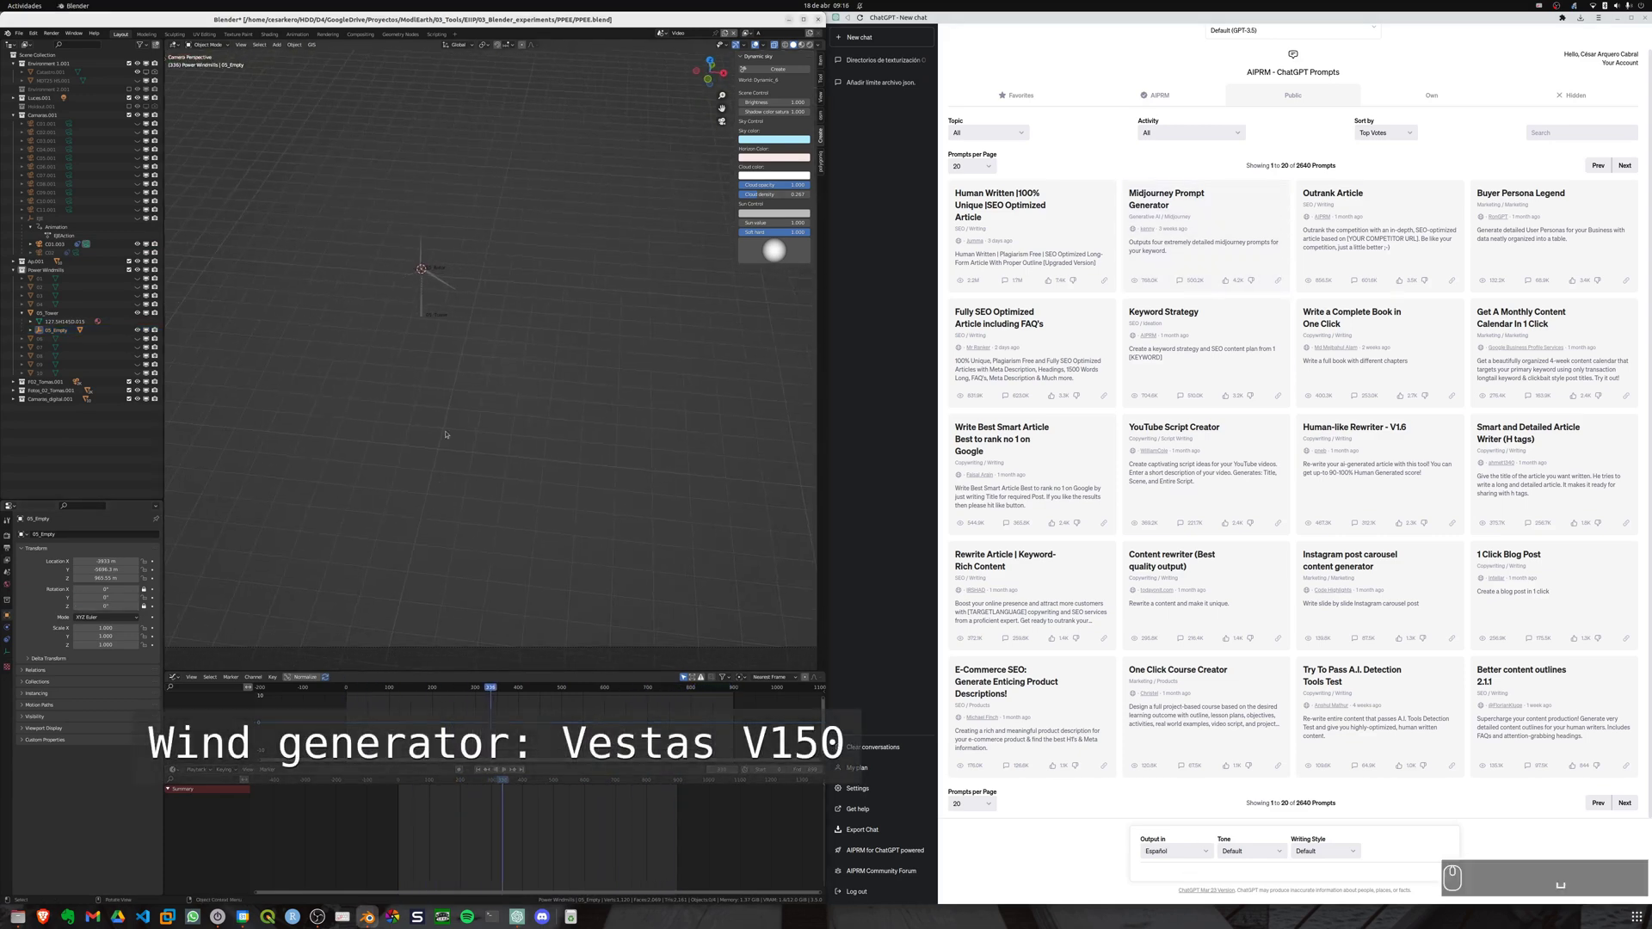
Step: Measure a rotor blade's length from the hub centre to its tip in the front view
key(KP_1)
scroll(446, 434, up, 2)
shift+middle_drag(446, 435, 483, 351)
key(n)
key(n)
key(t)
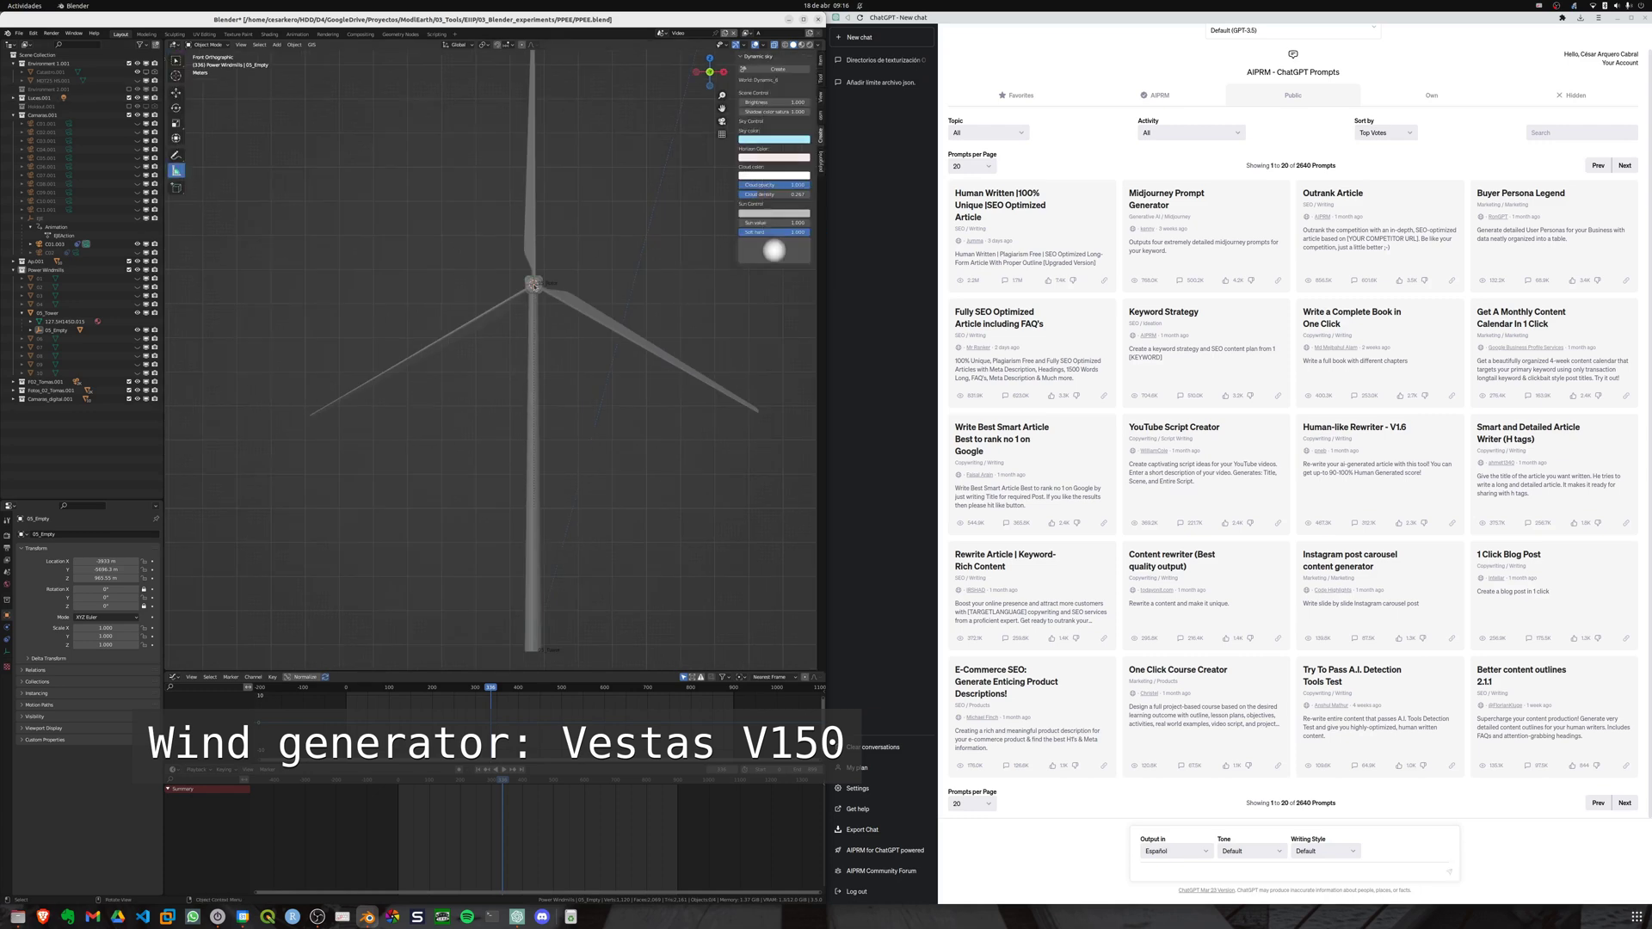
drag(534, 285, 309, 420)
drag(535, 285, 531, 291)
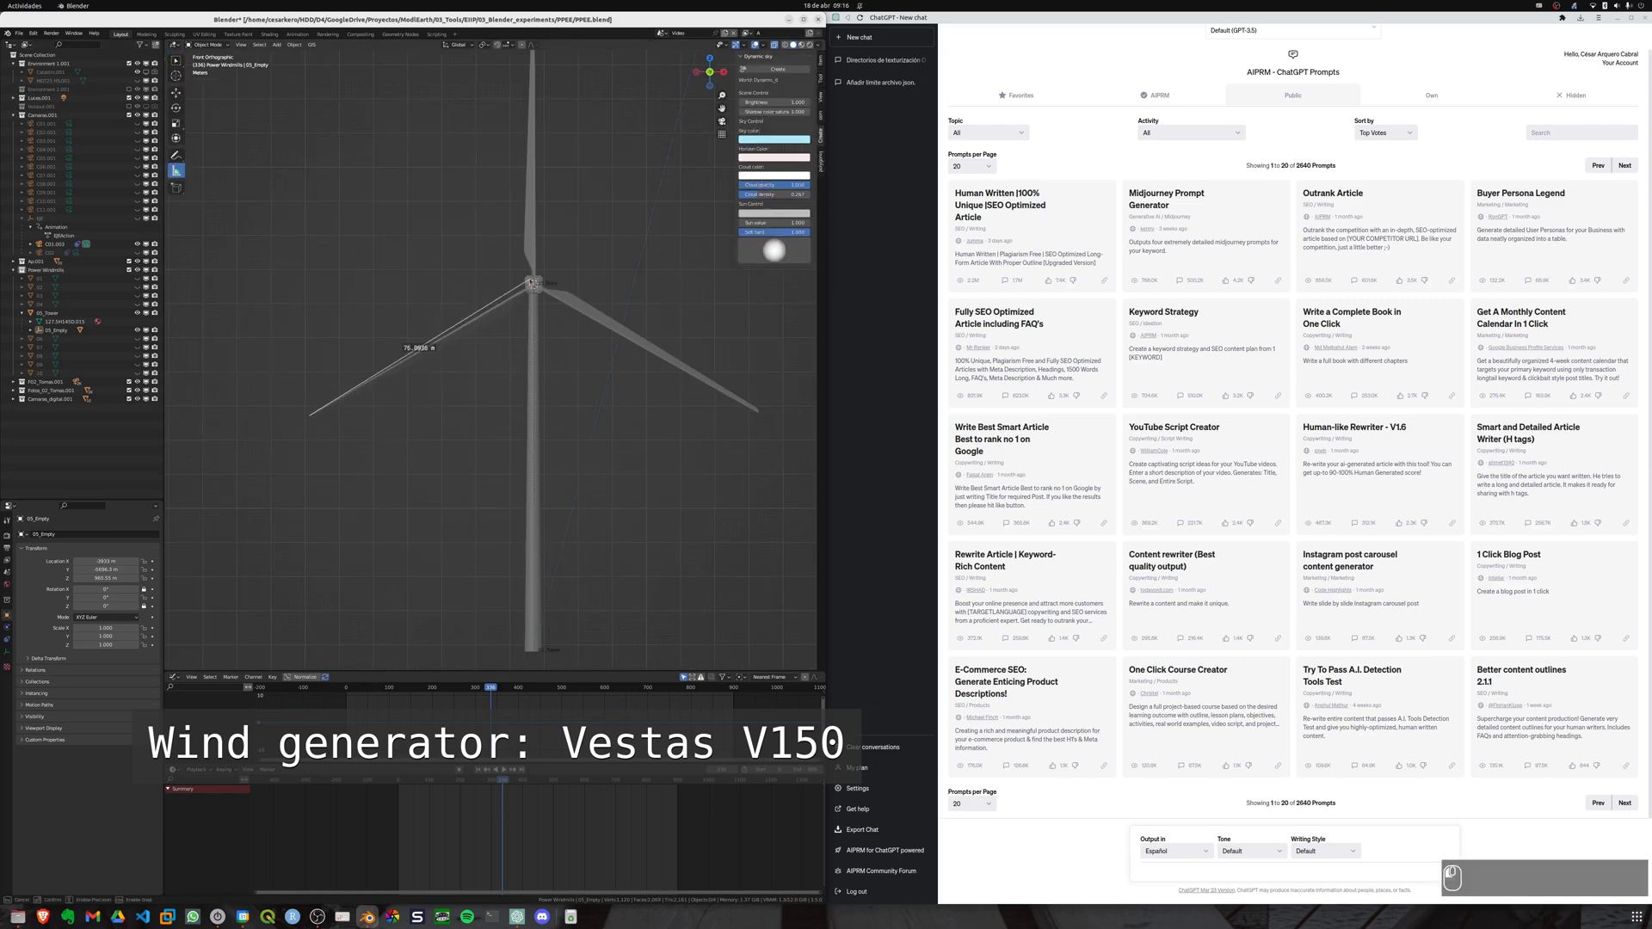
Step: Switch to ChatGPT, set the output language to English, ask "mean rpm for a Vestas V150" and read the rated rotational speed
click(1175, 851)
click(1161, 777)
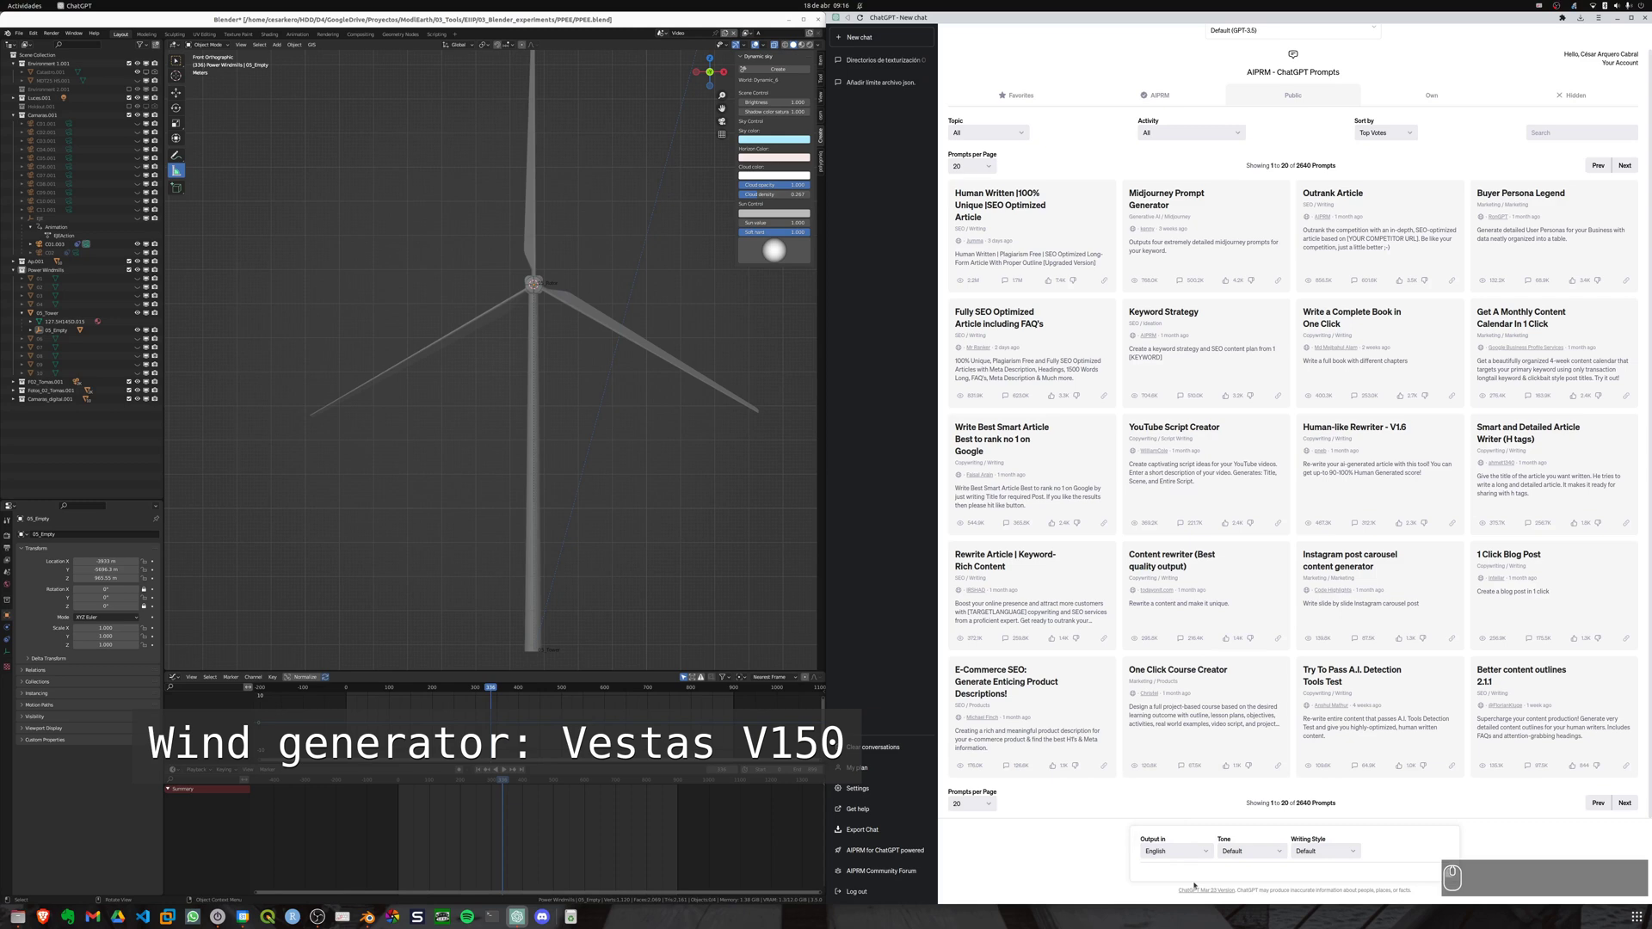
key(BackSpace)
text(mean rpm for a )
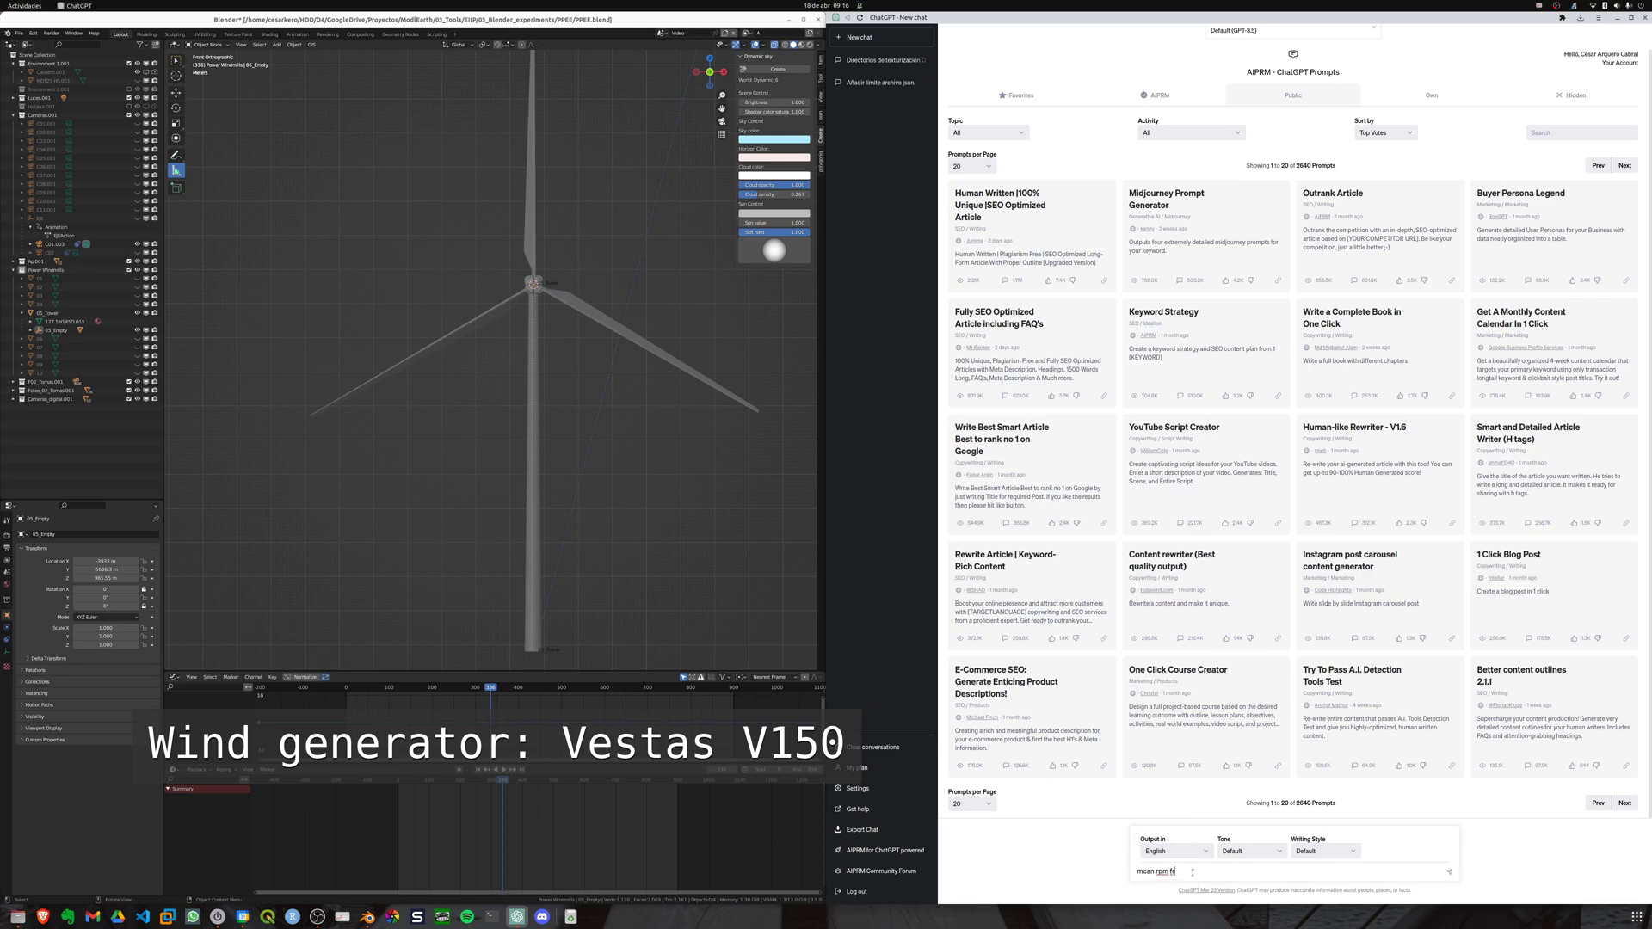
text(Vestas V150)
key(Return)
drag(1209, 152, 1426, 163)
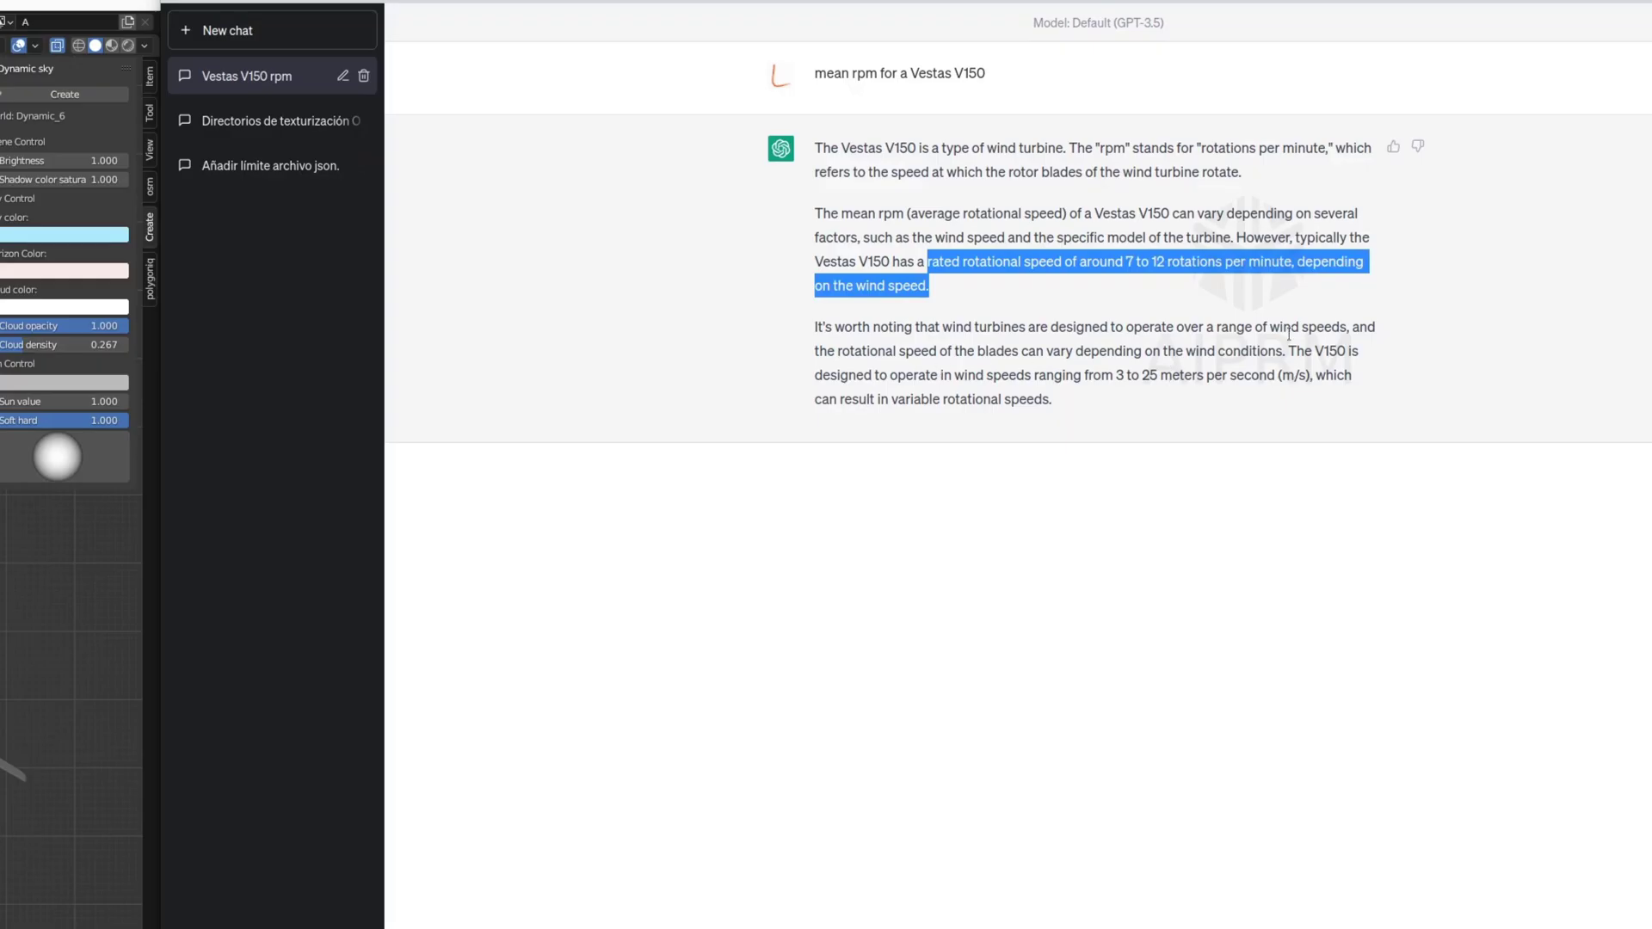
click(1288, 334)
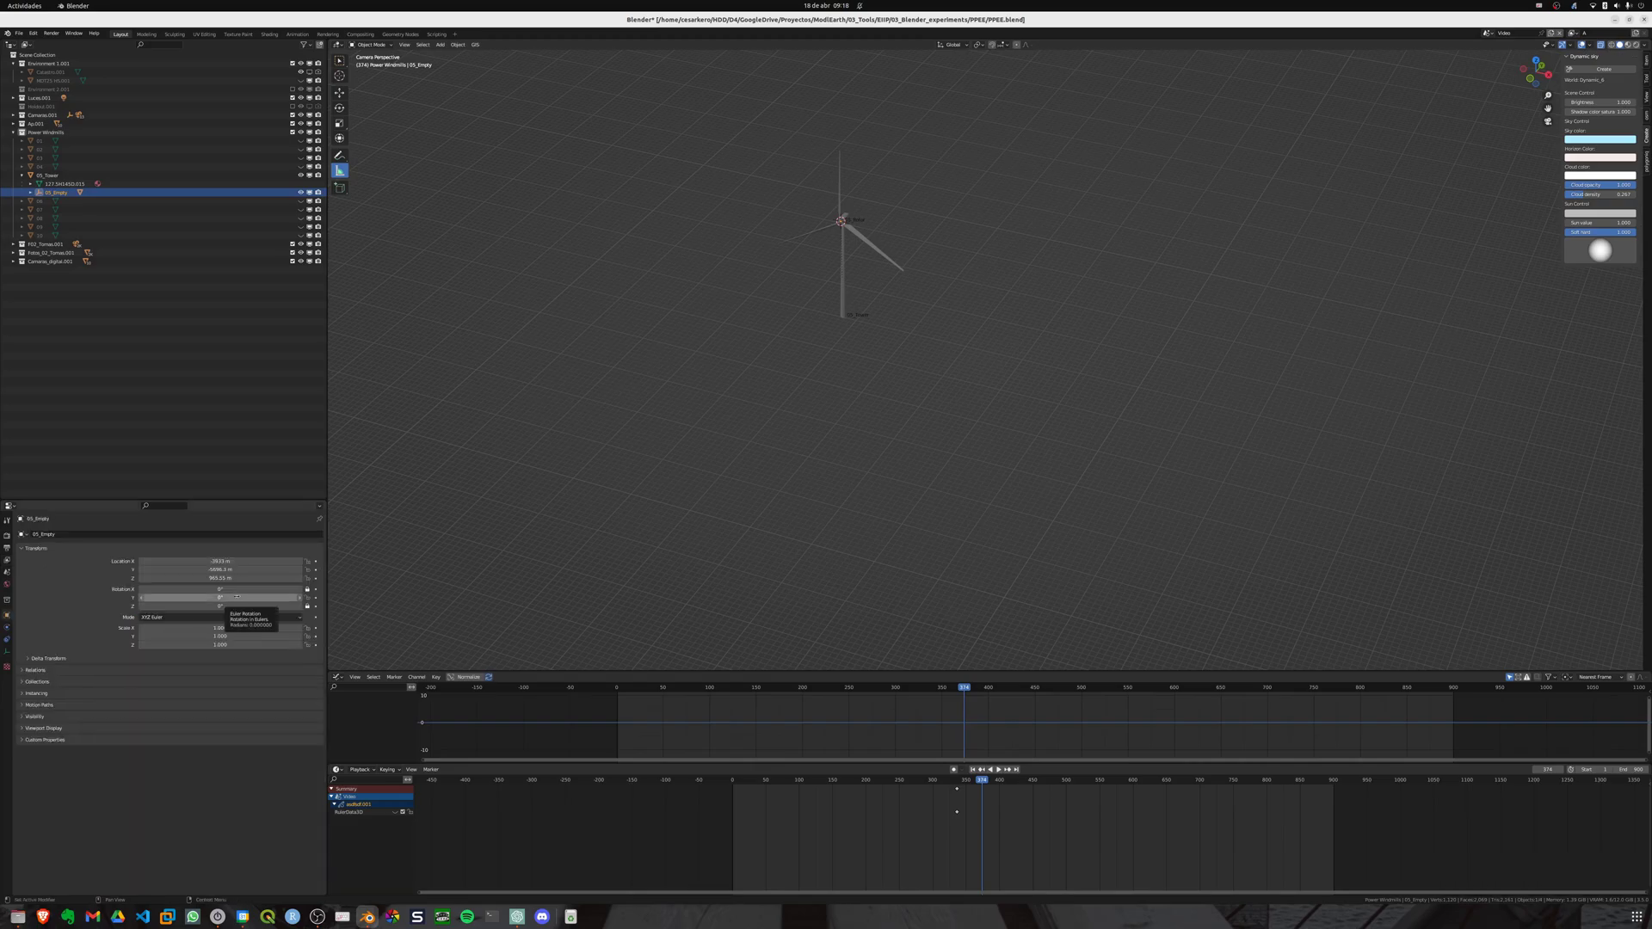
Step: In Blender, keyframe 05_Empty's rotation at the current frame and again at the last frame with Y set to 1800° (360*5), and play the animation
key(i)
key(shift+Right)
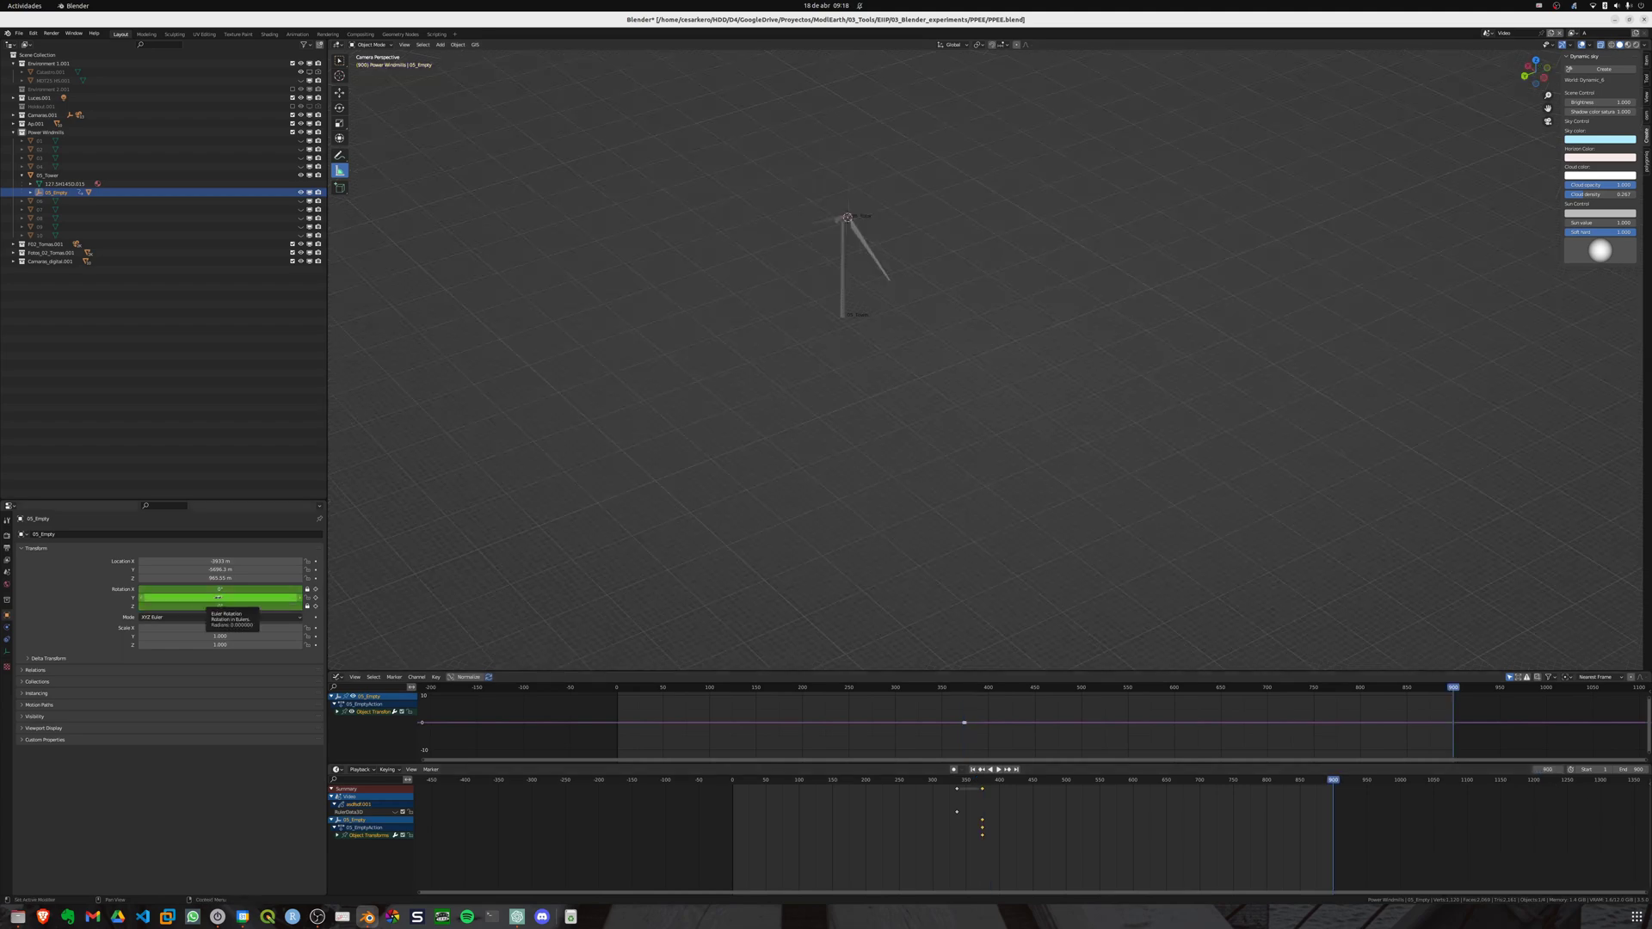
key(XF86Calculator)
text(360*5)
key(Return)
click(220, 596)
text(1800)
key(Return)
key(i)
key(space)
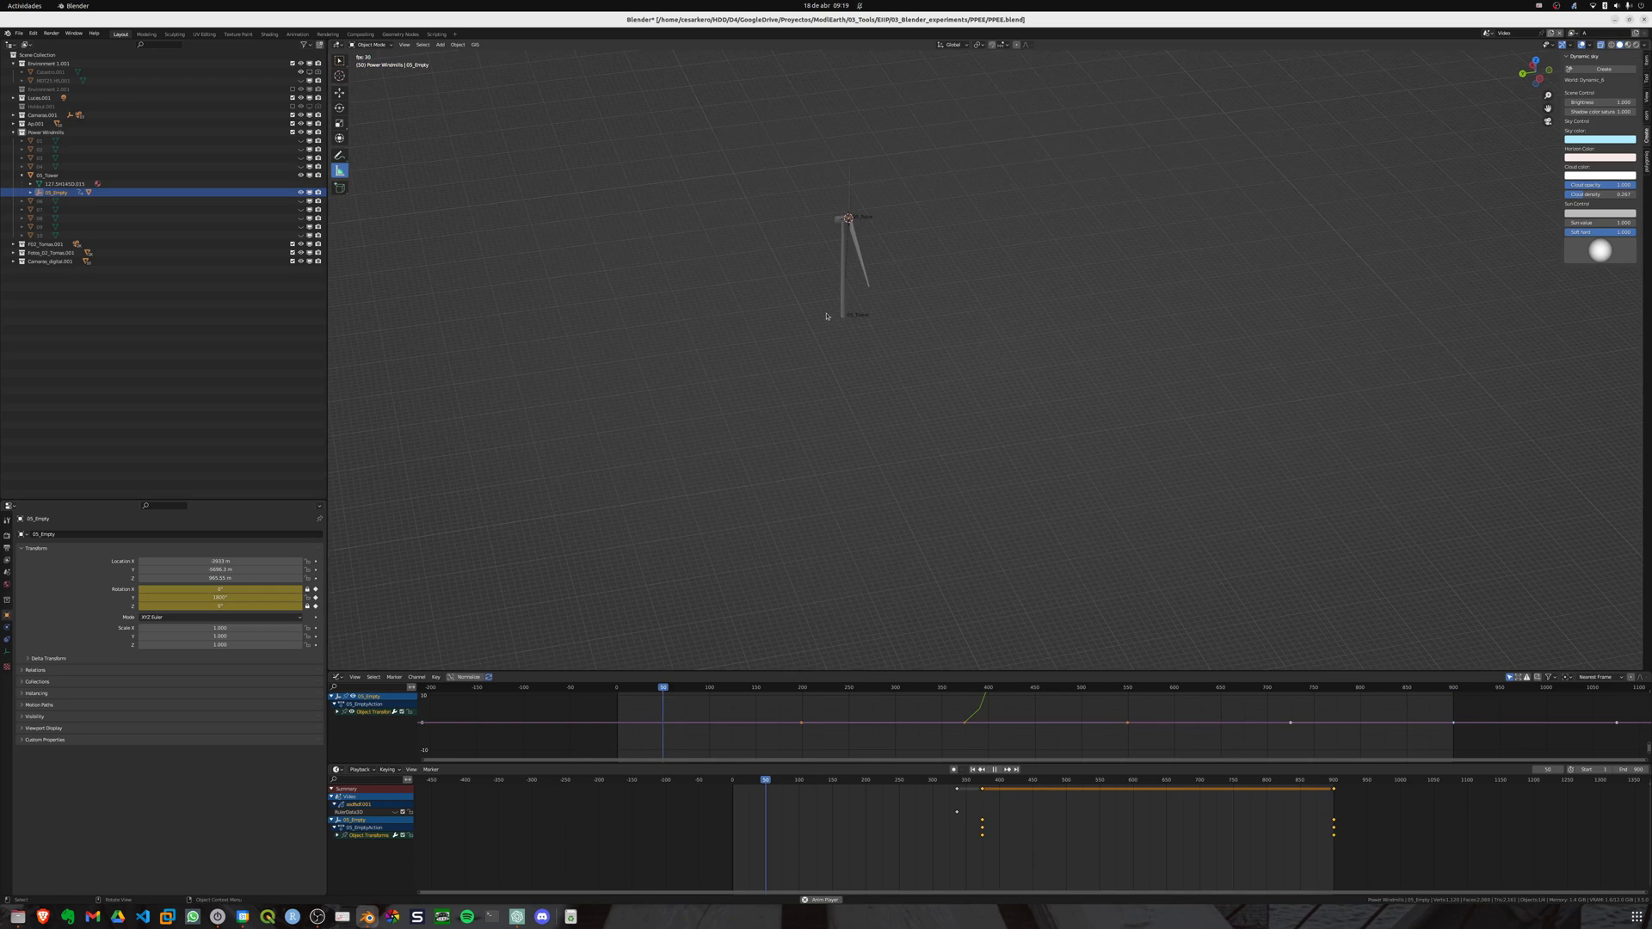
Step: Deselect the empty and review the rotor animation through the camera, checking frame 900 and replaying from frame 1
click(735, 495)
key(KP_0)
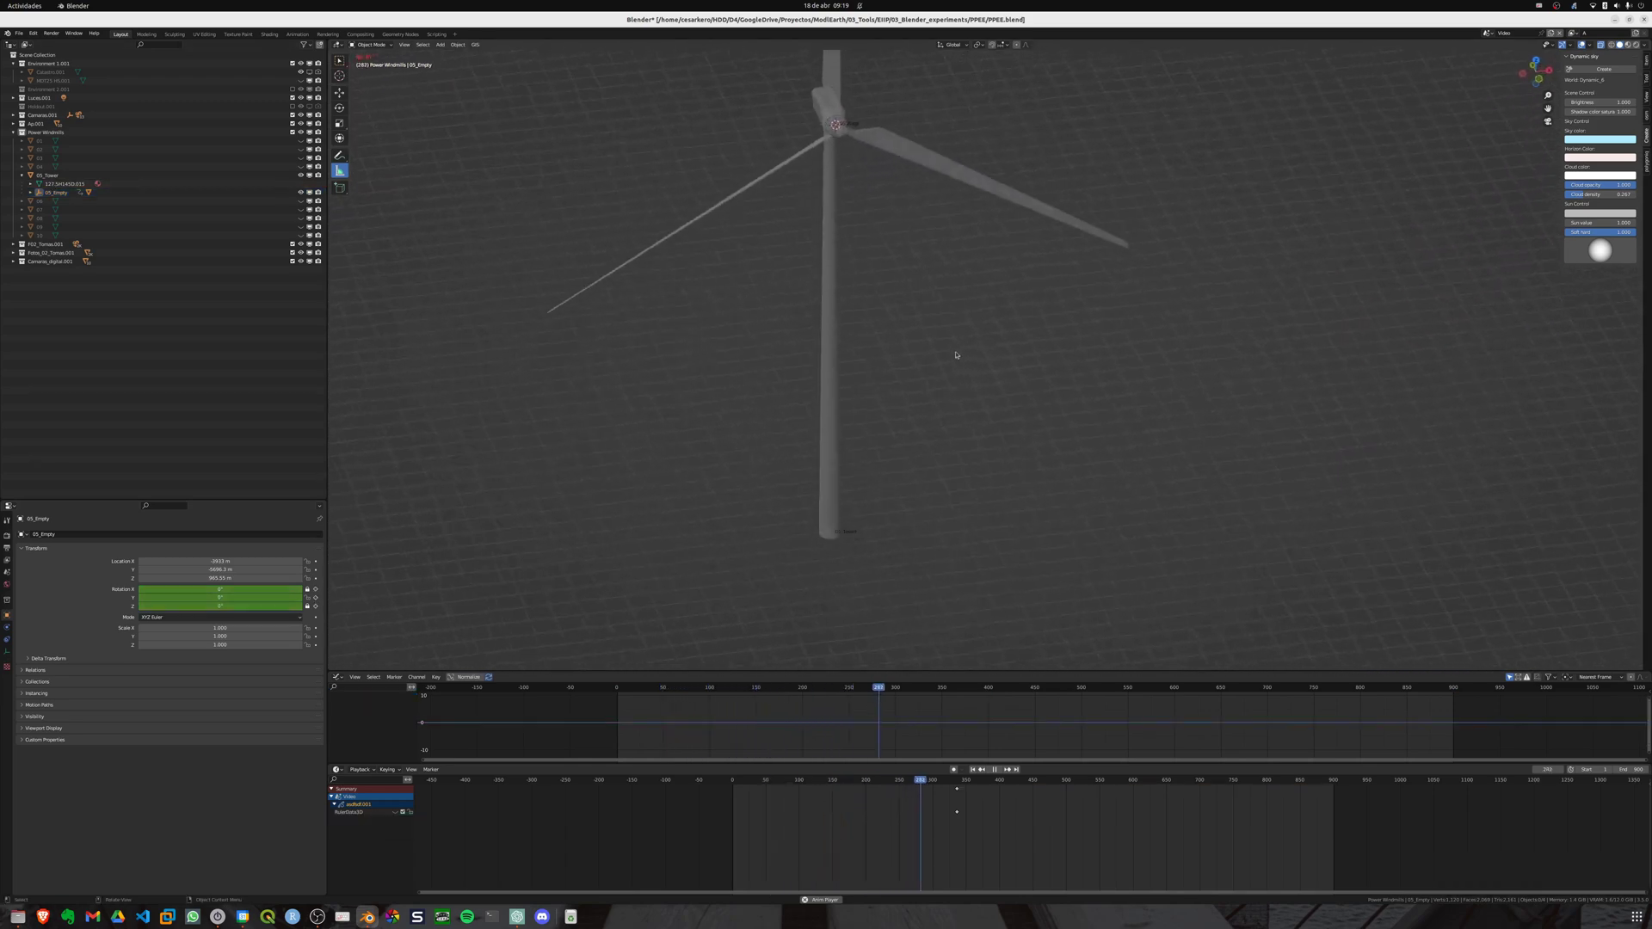
click(231, 595)
text(1)
key(Return)
click(1547, 770)
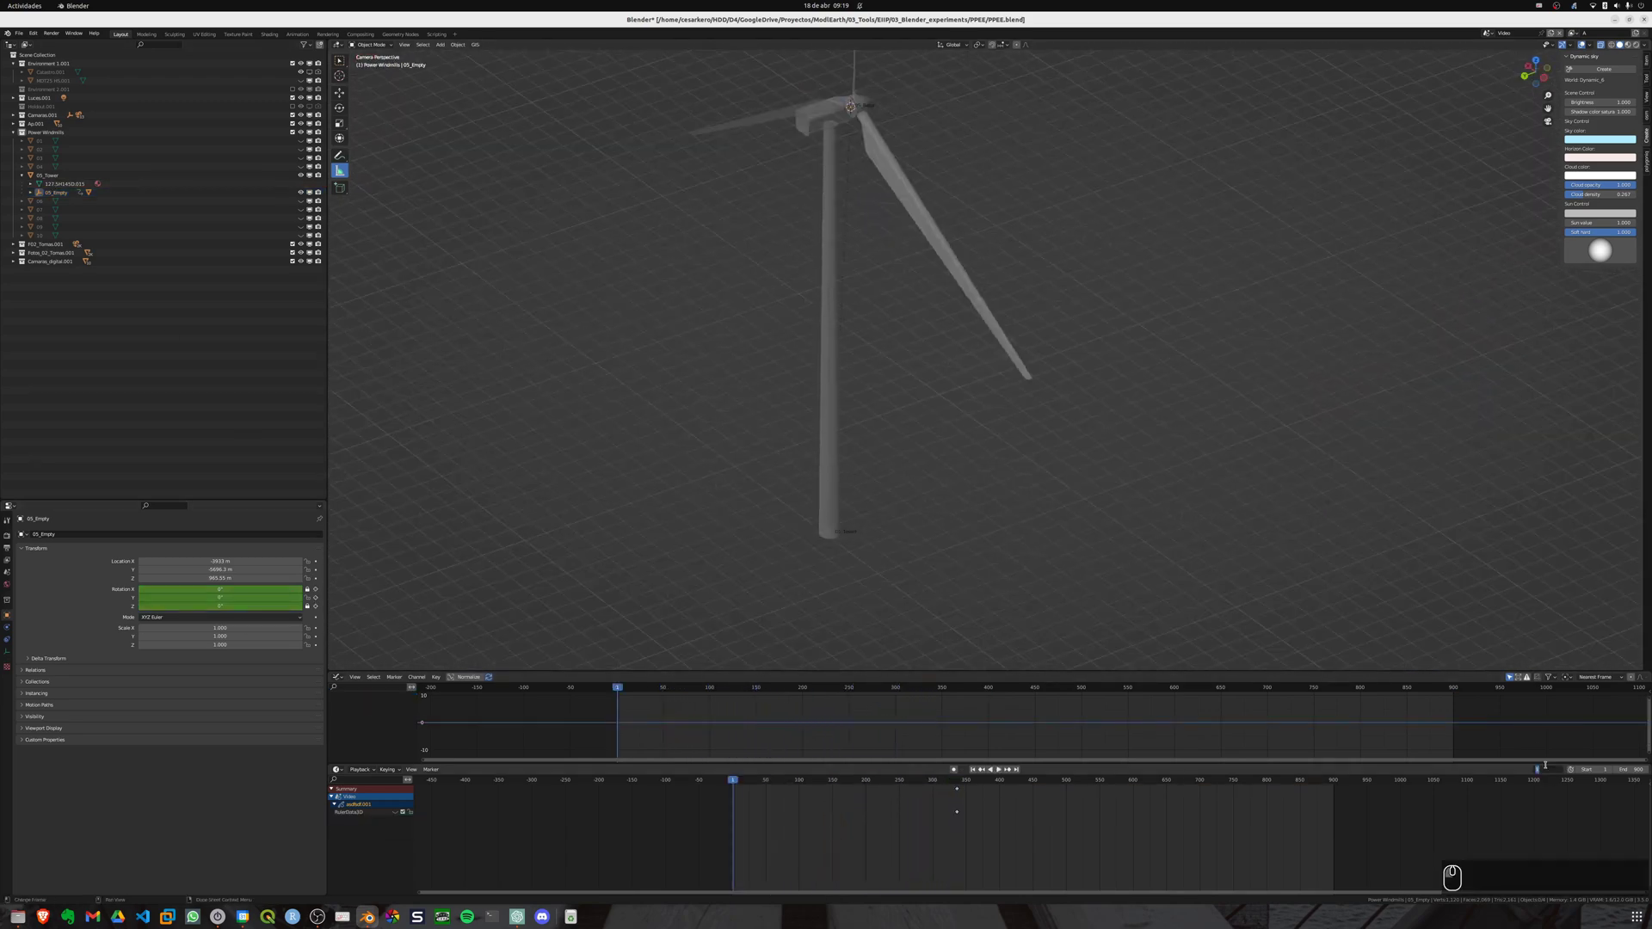
text(900)
key(Return)
click(1547, 769)
text(1)
key(Return)
key(space)
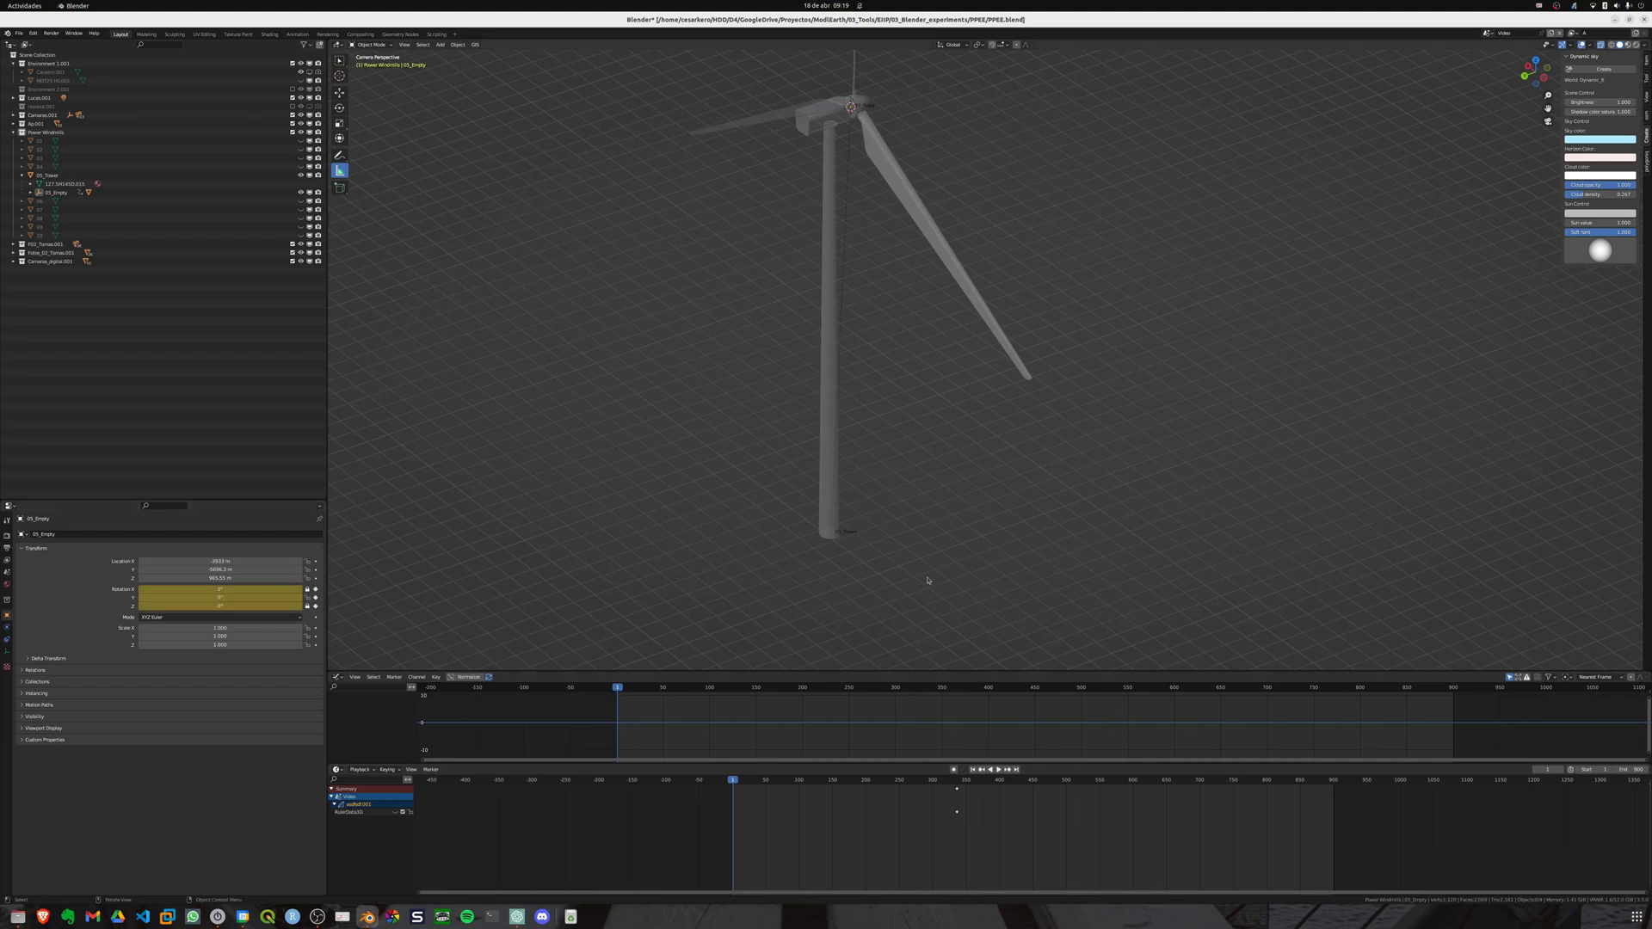
Step: Stop the playback and examine the whole turbine and its rotor at frame 900
scroll(963, 716, down, 5)
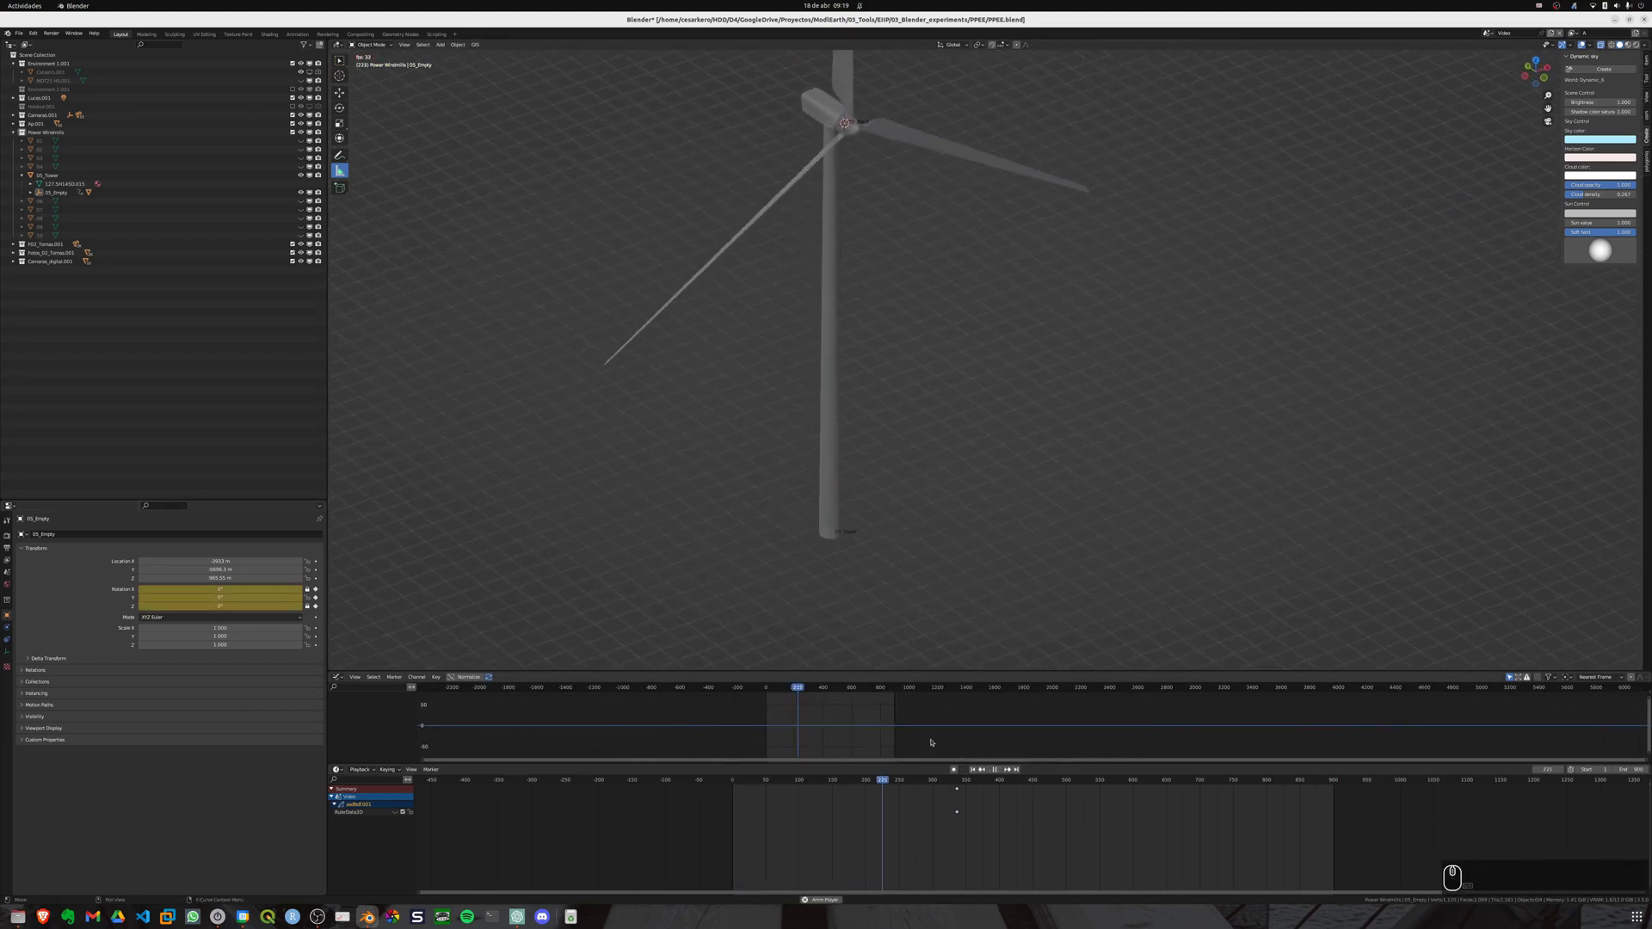
key(space)
key(shift+Right)
scroll(1033, 362, down, 10)
middle_drag(1032, 413, 1032, 344)
scroll(1049, 344, up, 8)
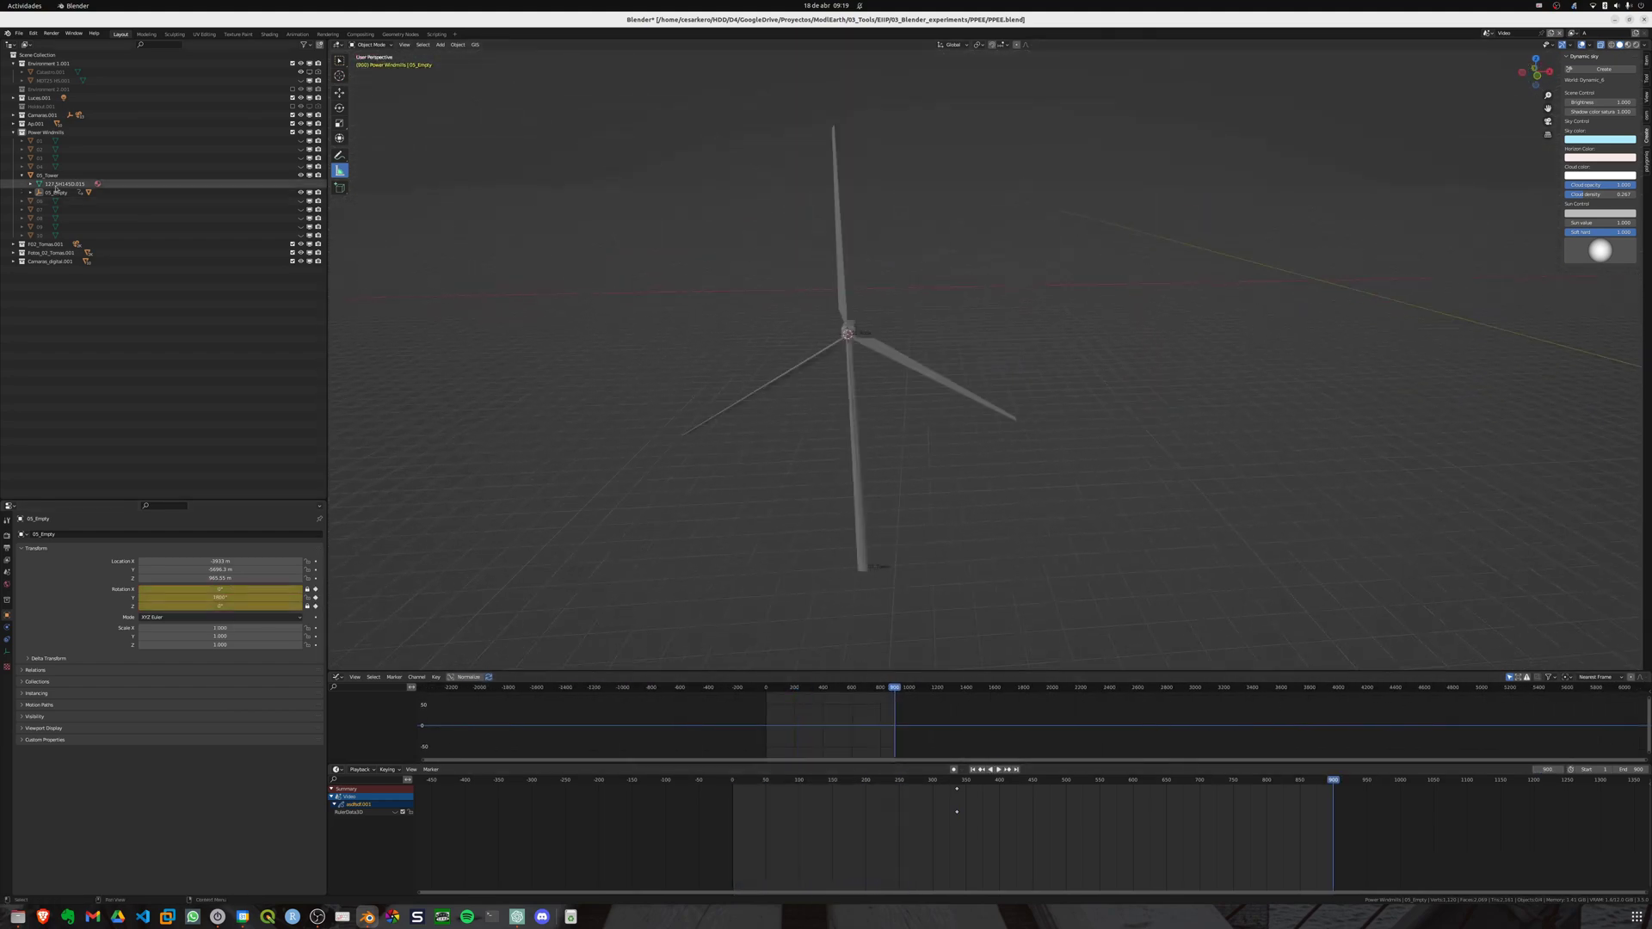
key(space)
key(space)
click(1548, 769)
text(900)
key(Return)
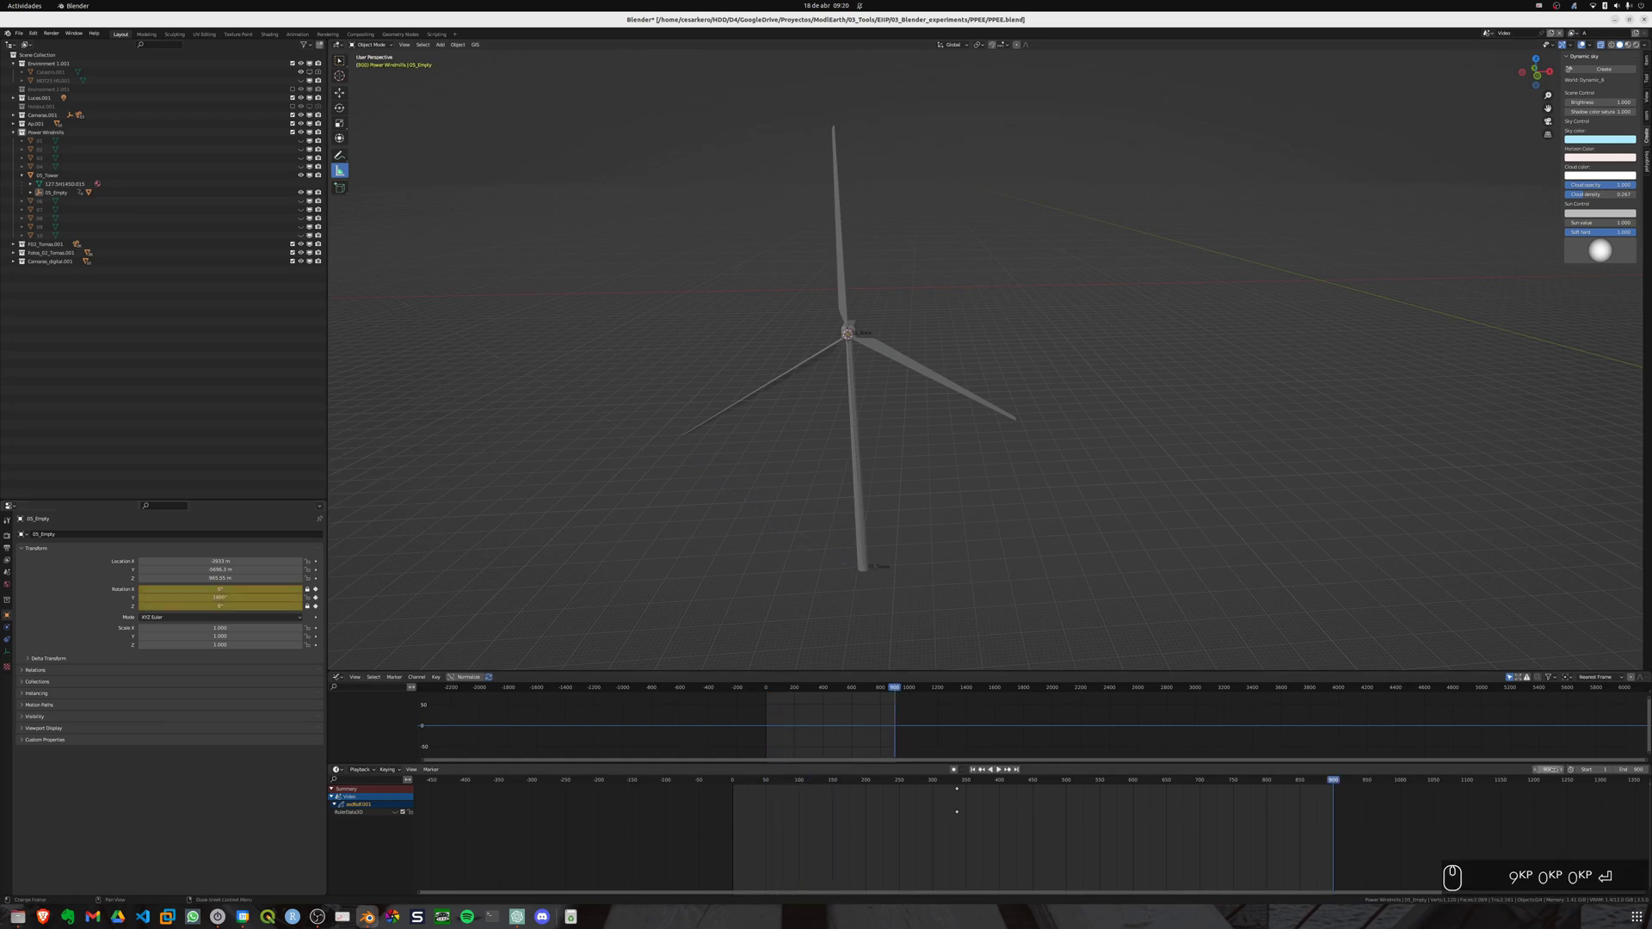
Step: Delete the existing scene keyframe and all of 05_Empty's rotation keyframes
key(Delete)
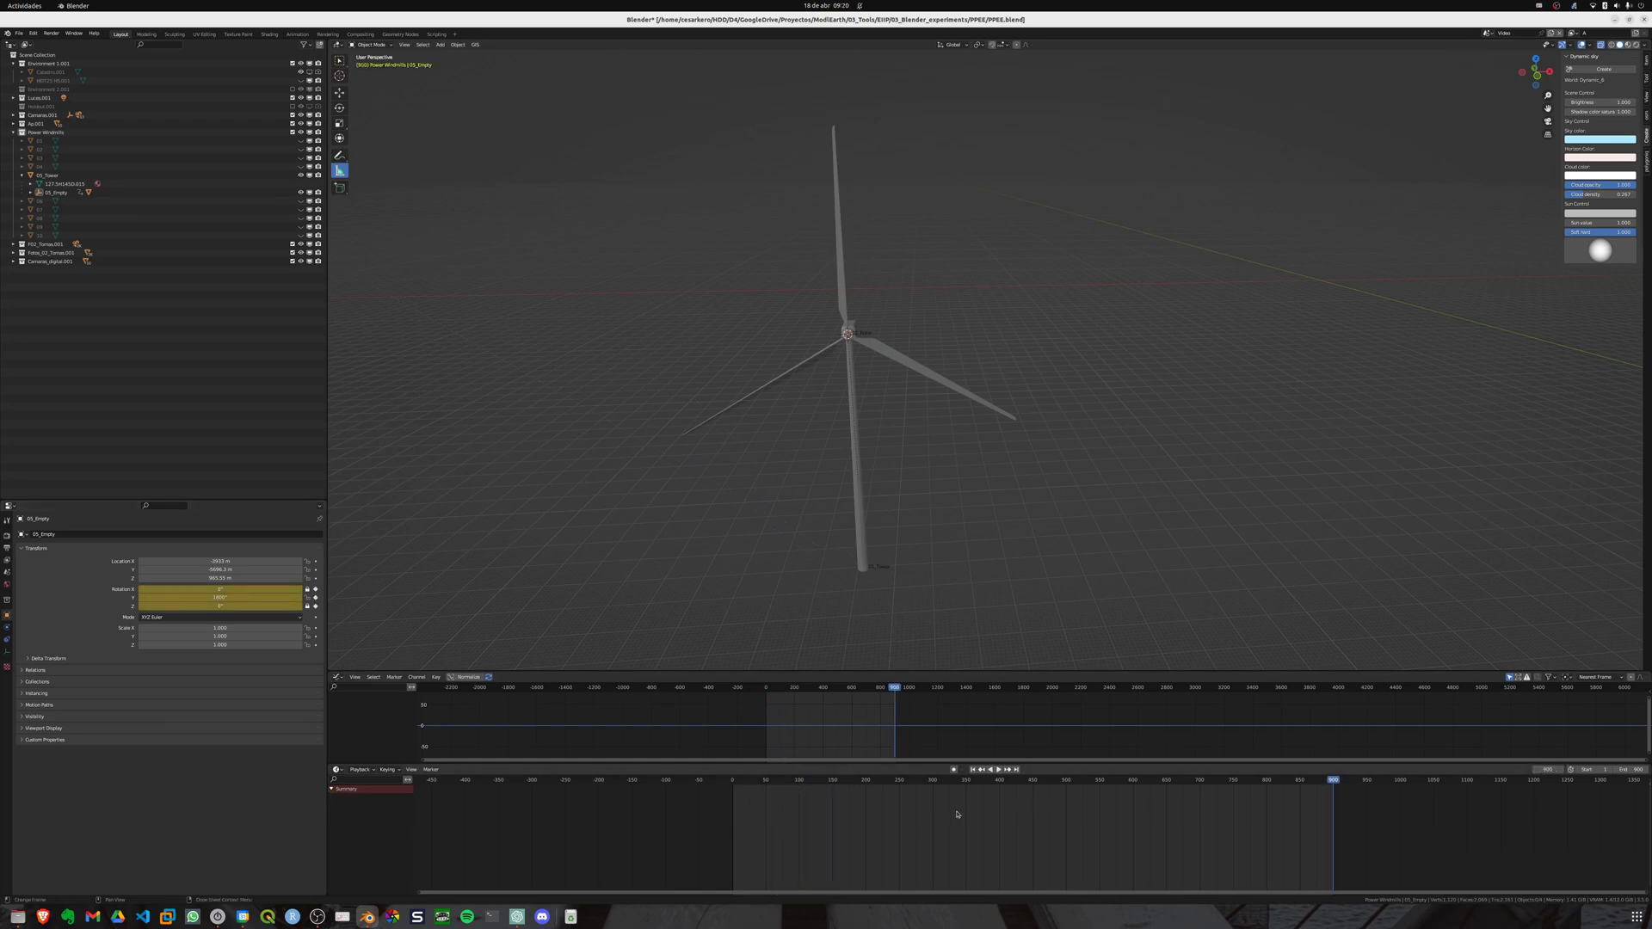
scroll(959, 814, down, 2)
click(56, 192)
drag(765, 781, 1091, 781)
drag(715, 852, 1299, 785)
key(Delete)
Step: Set 05_Empty's Y rotation to 0° at frame 1 and keyframe its rotation
click(231, 598)
key(shift+Left)
text(0)
key(Return)
key(i)
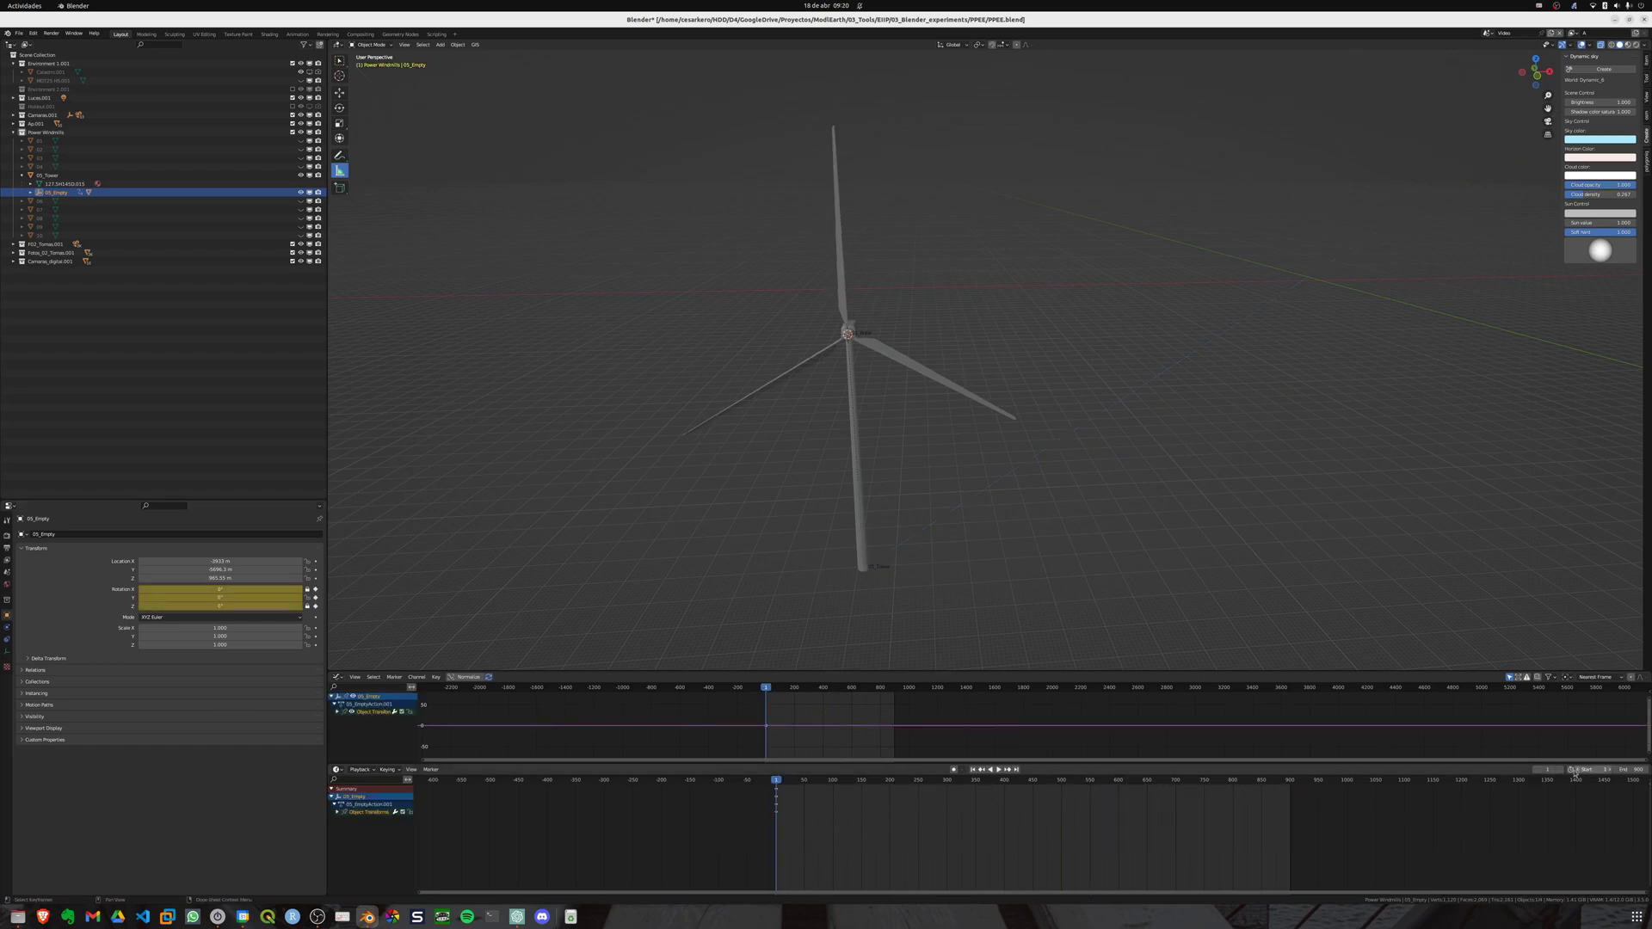
Step: Keyframe 05_Empty's rotation at frame 900 with Y set to 1800°, and play the animation
click(1546, 770)
text(900)
key(Return)
click(225, 598)
text(1800)
key(Return)
key(i)
key(space)
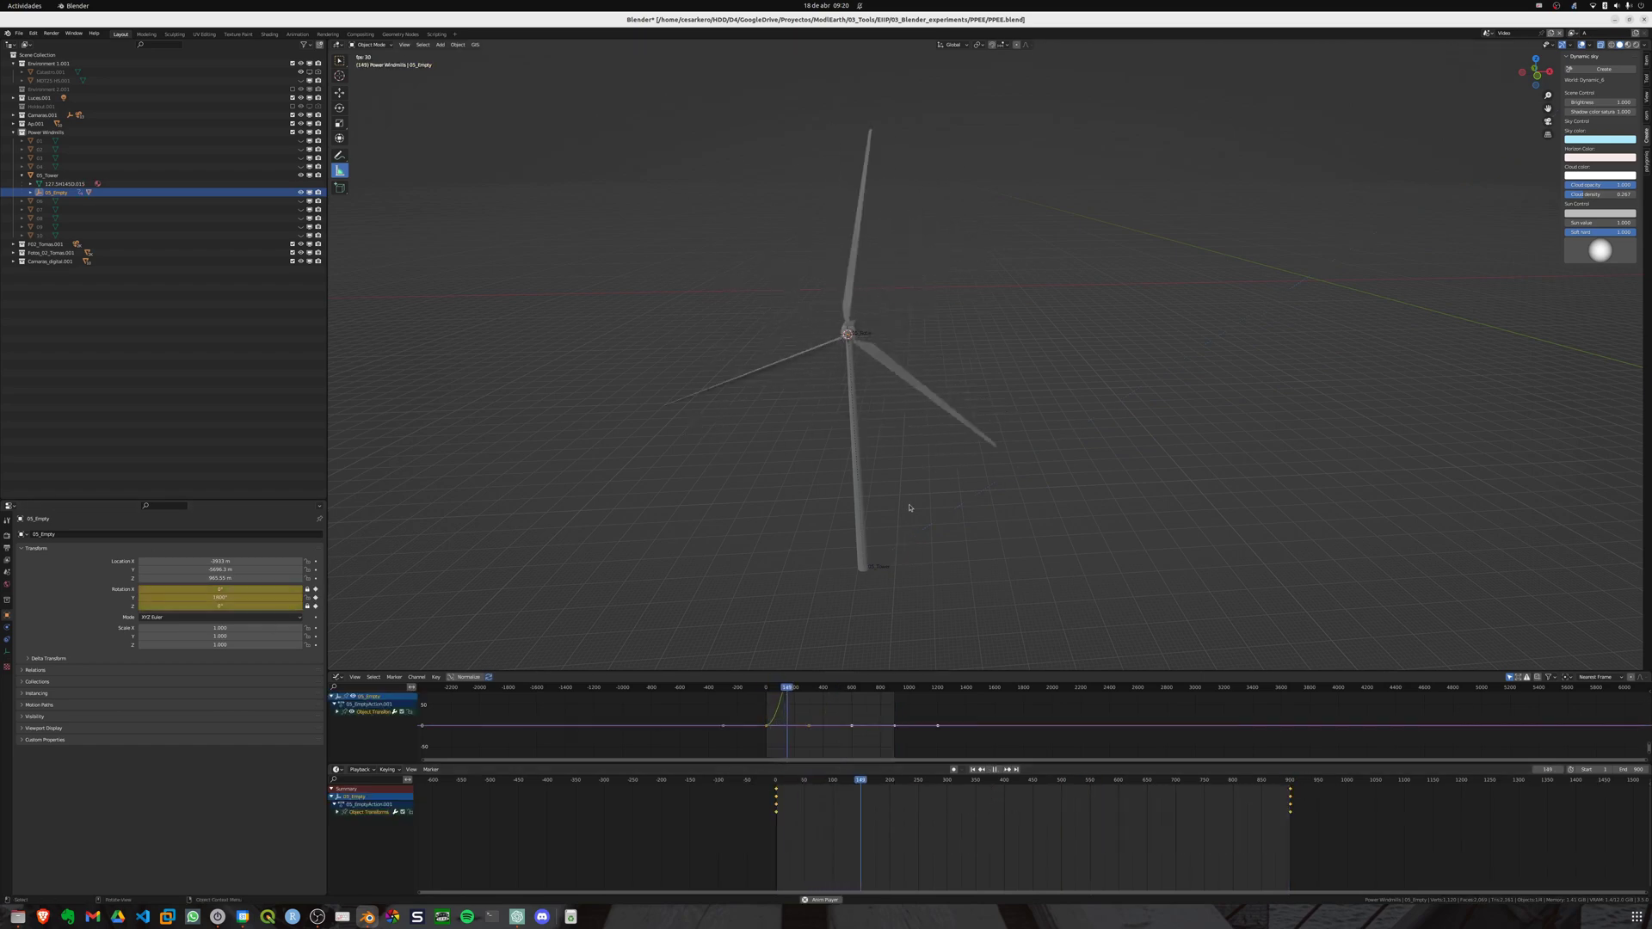
Step: Set all of 05_Empty's rotation keyframes to linear interpolation and check the playback in the front view
key(KP_1)
drag(744, 820, 1368, 784)
key(t)
click(1201, 822)
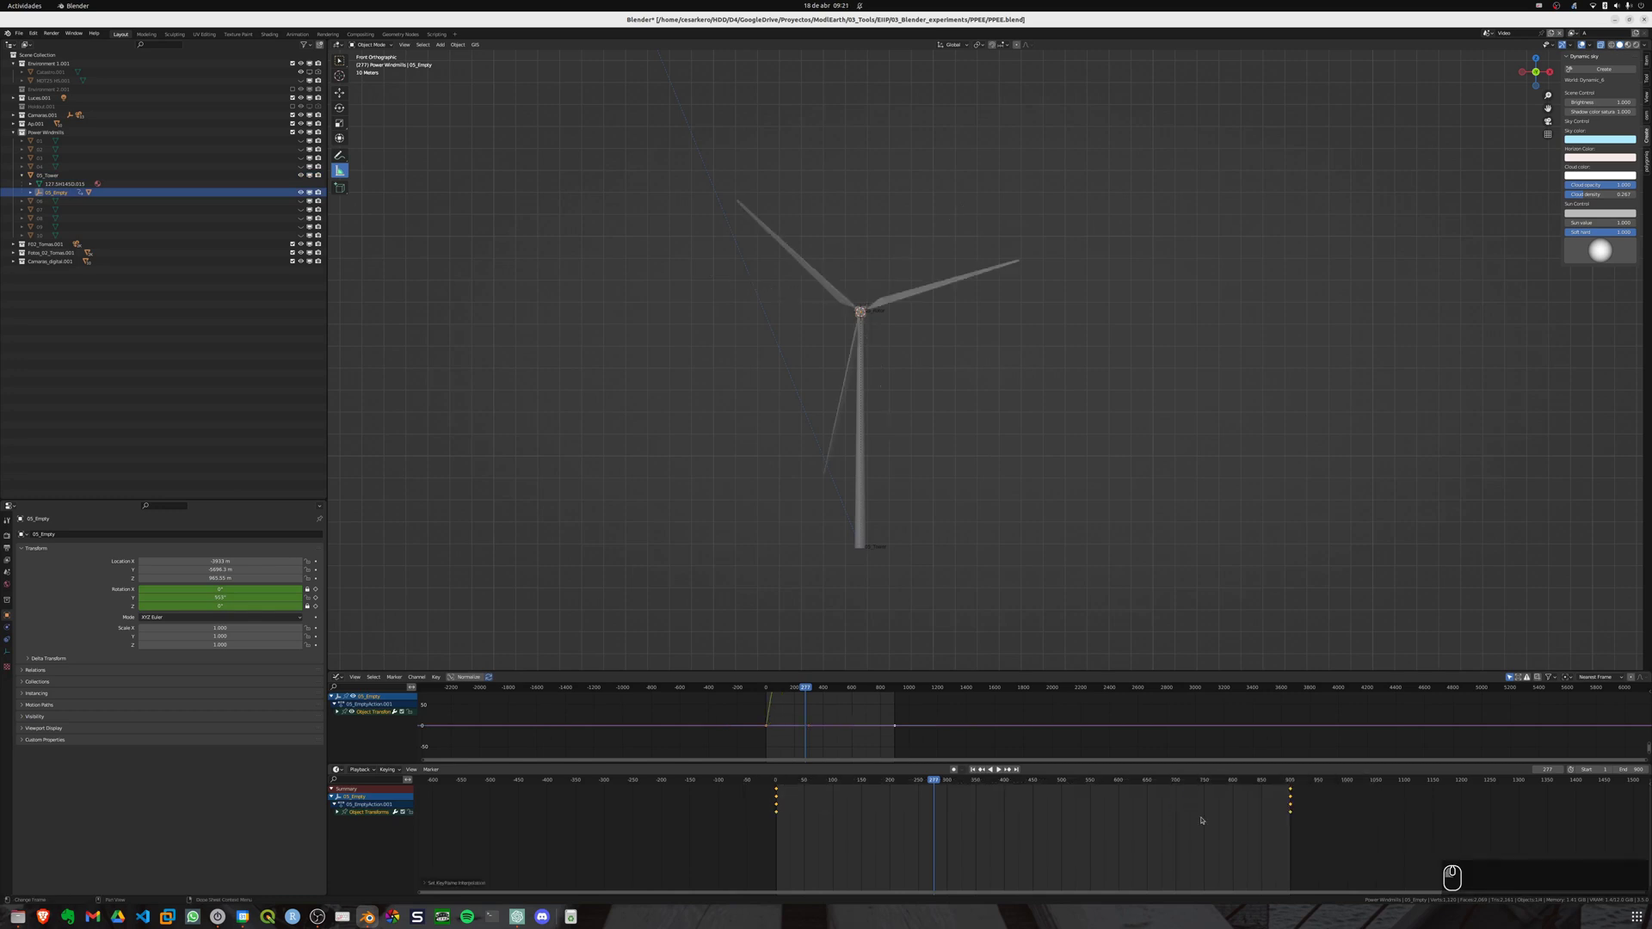
key(space)
Step: Select the turbine's tower in the scene and one of its duplicated towers in the wind farm collection
click(860, 379)
scroll(855, 384, up, 3)
shift+middle_drag(801, 363, 969, 421)
scroll(969, 420, down, 2)
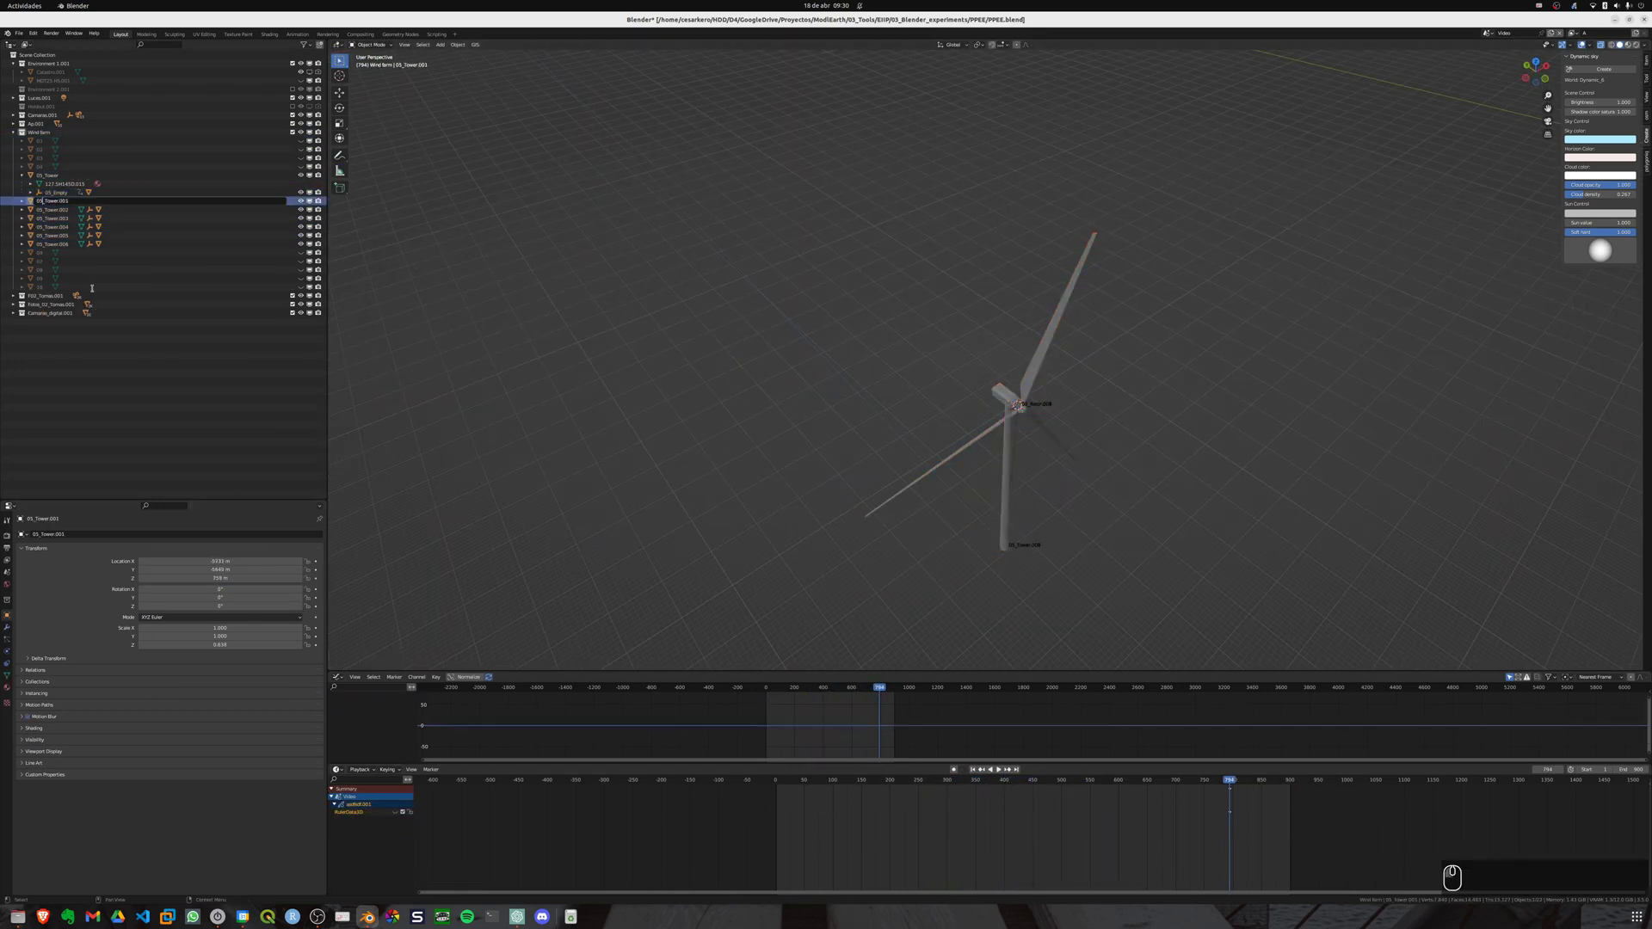
click(52, 218)
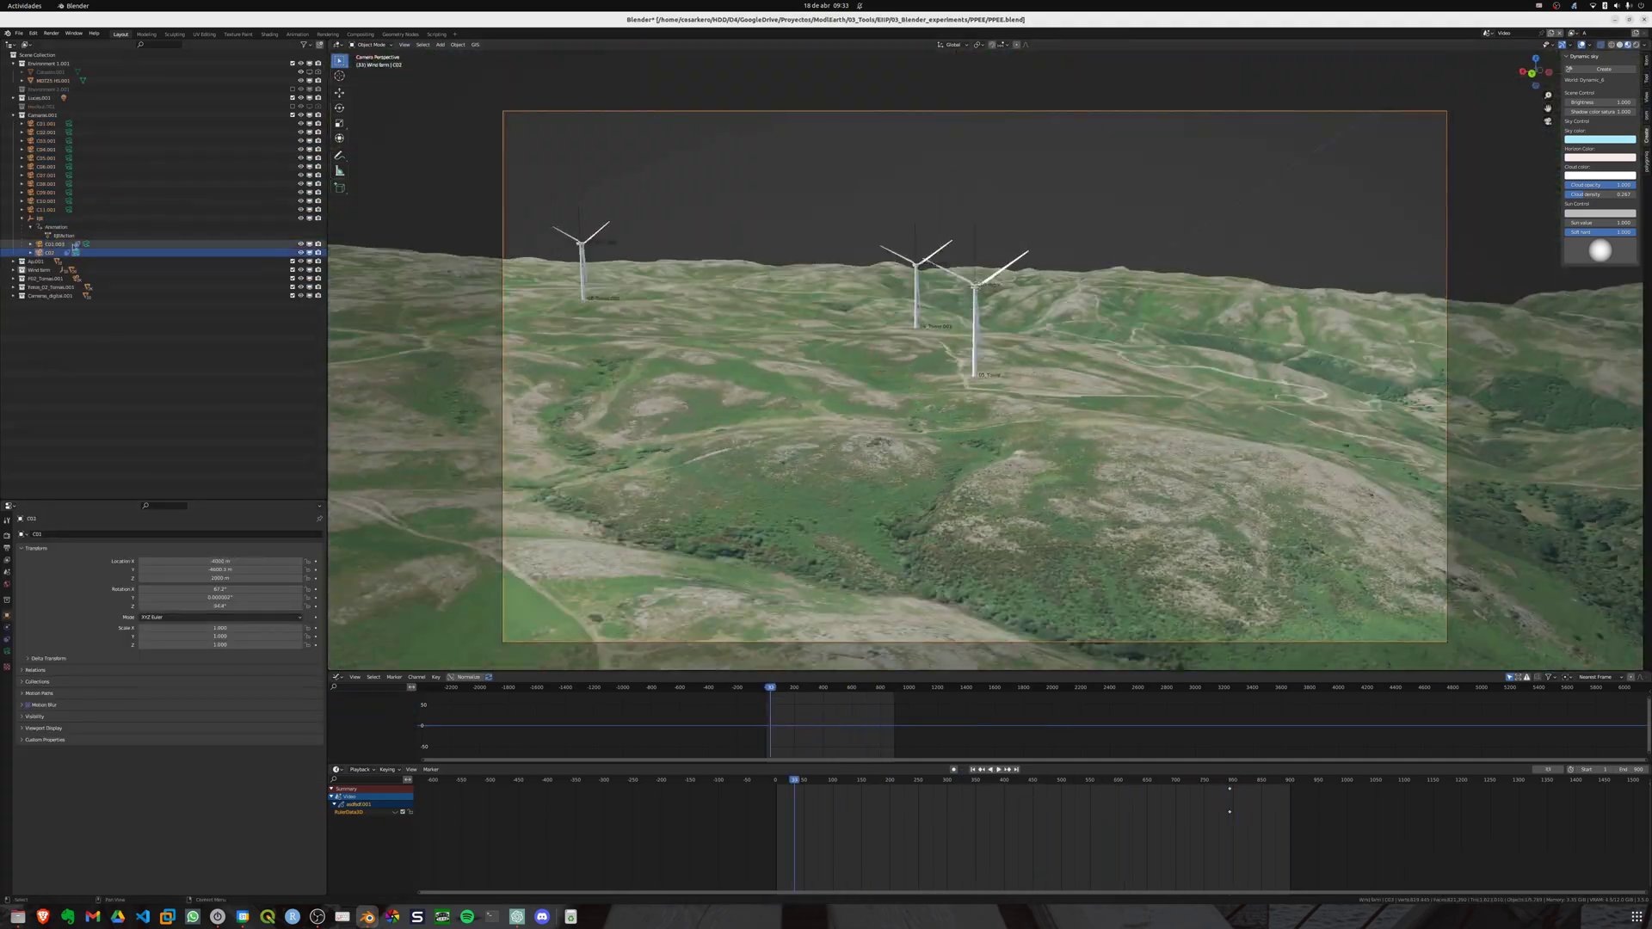
Step: Edit the names of the two animated cameras
key(Delete)
key(Delete)
key(Delete)
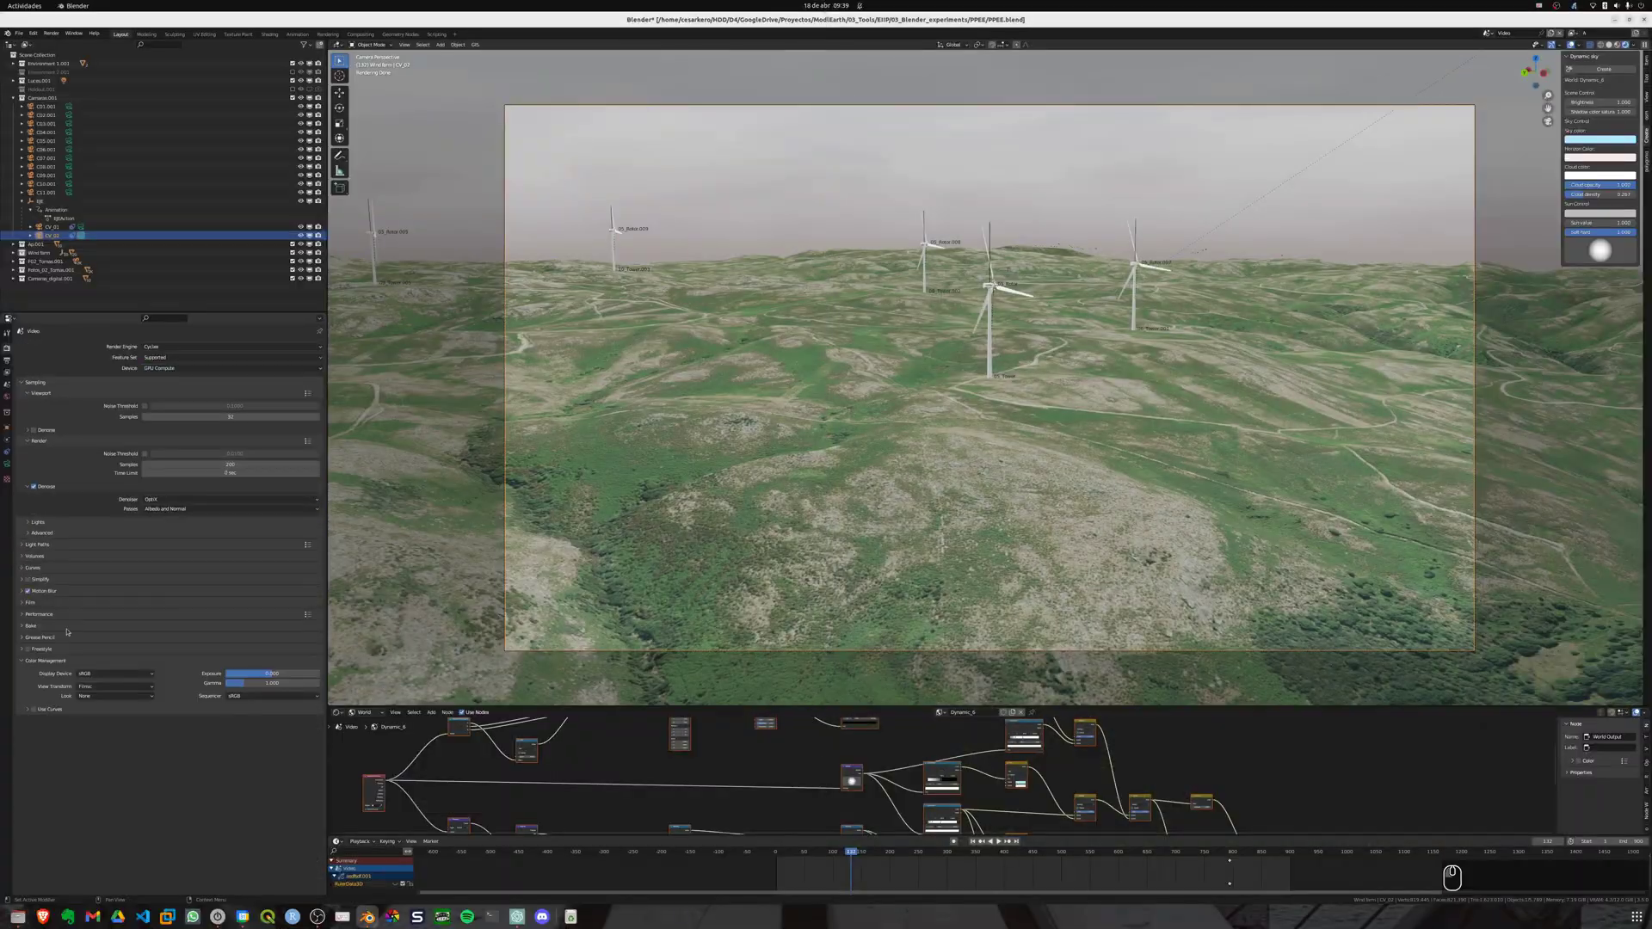
Step: Expand the Performance render settings, select a camera view in the Stereoscopy list, and save the project
click(24, 615)
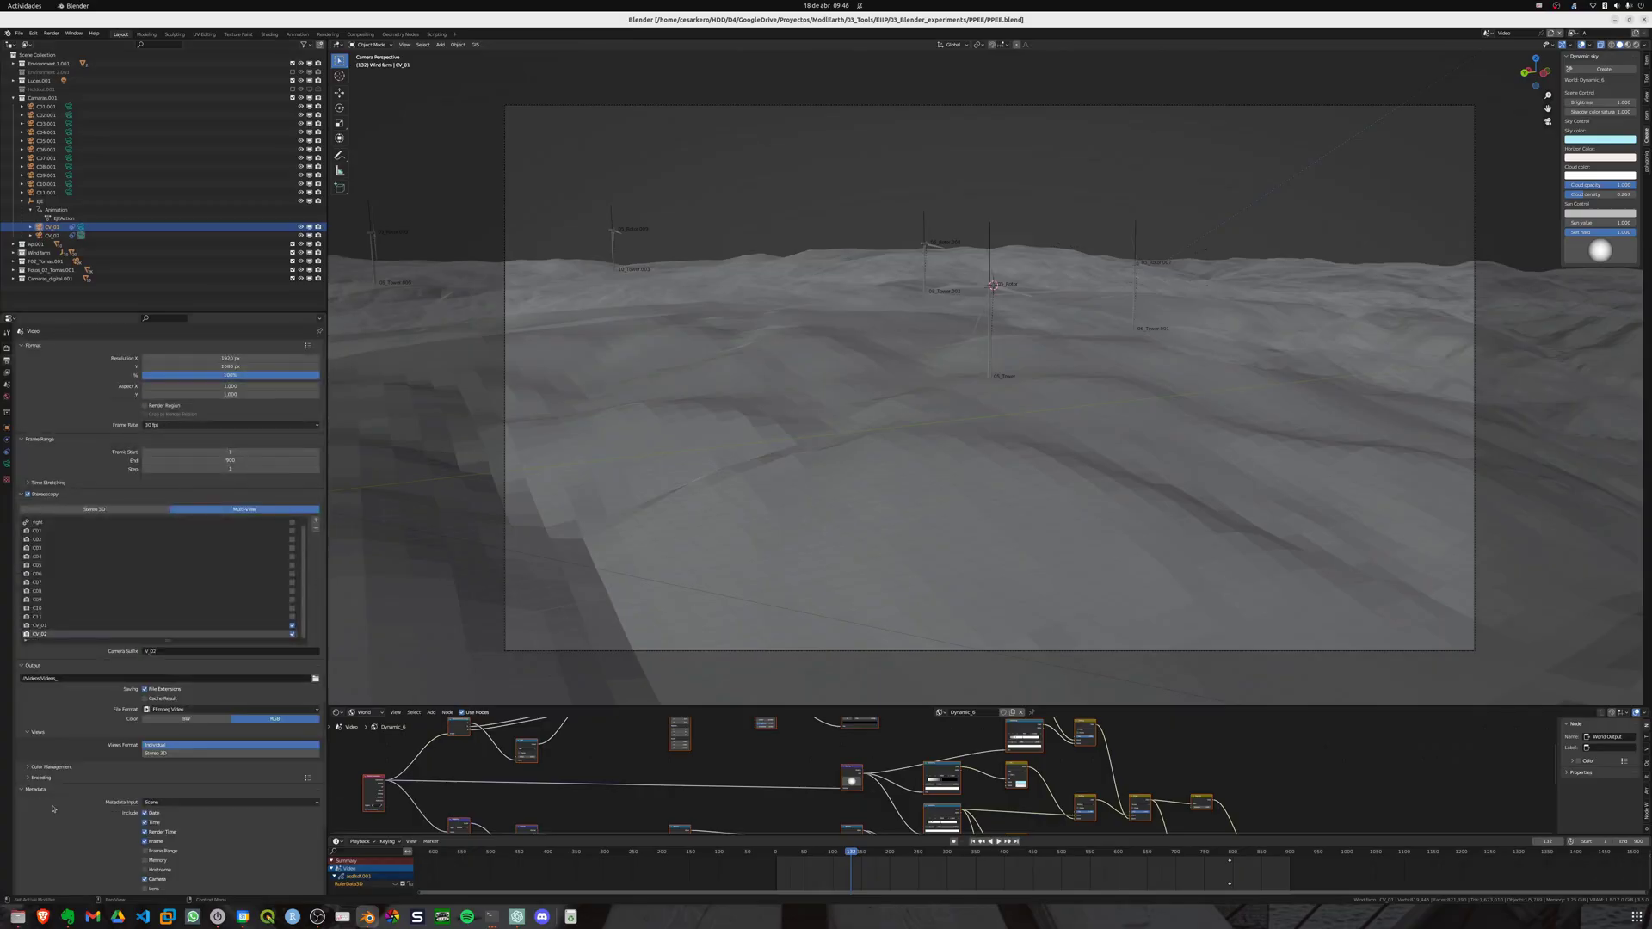
click(34, 588)
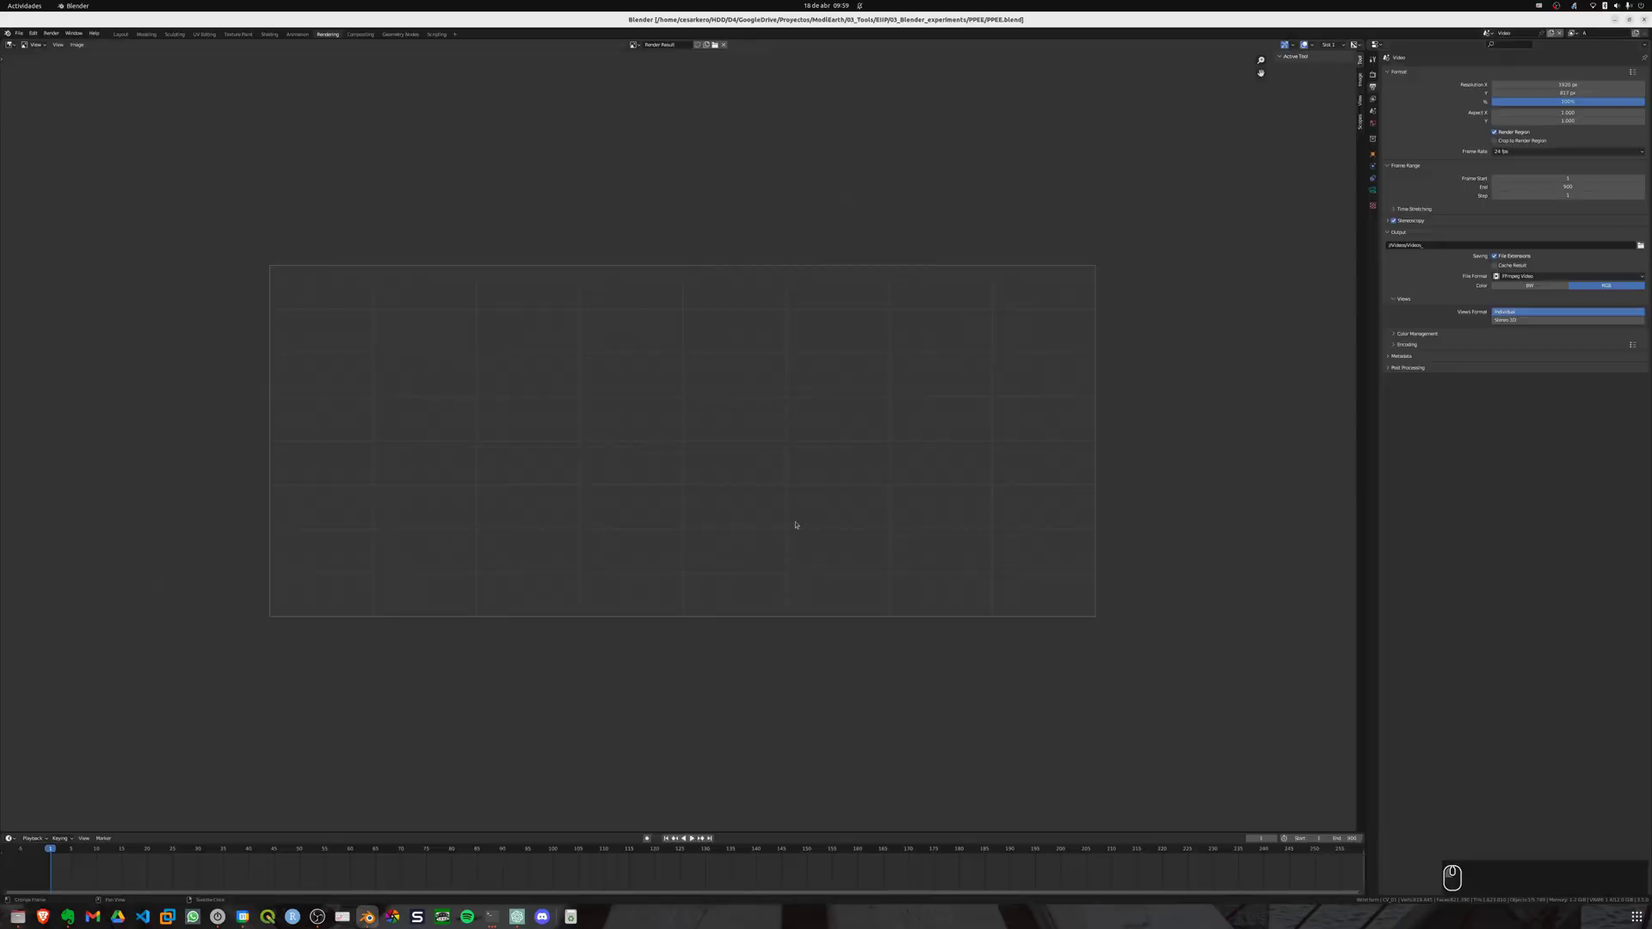
key(ctrl+s)
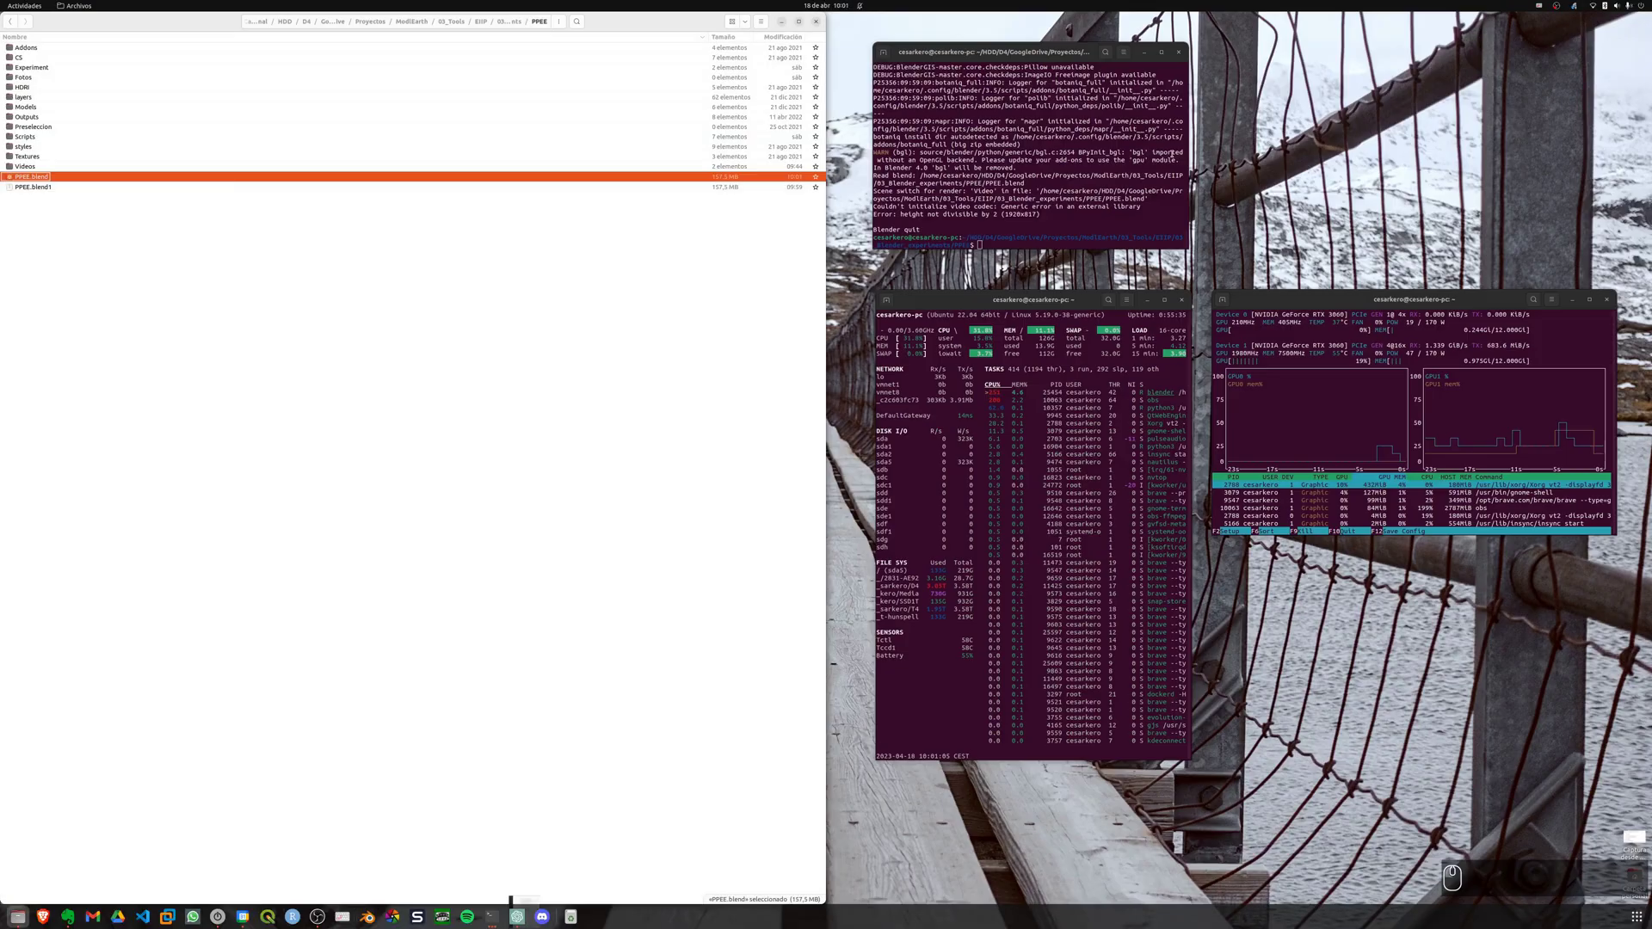